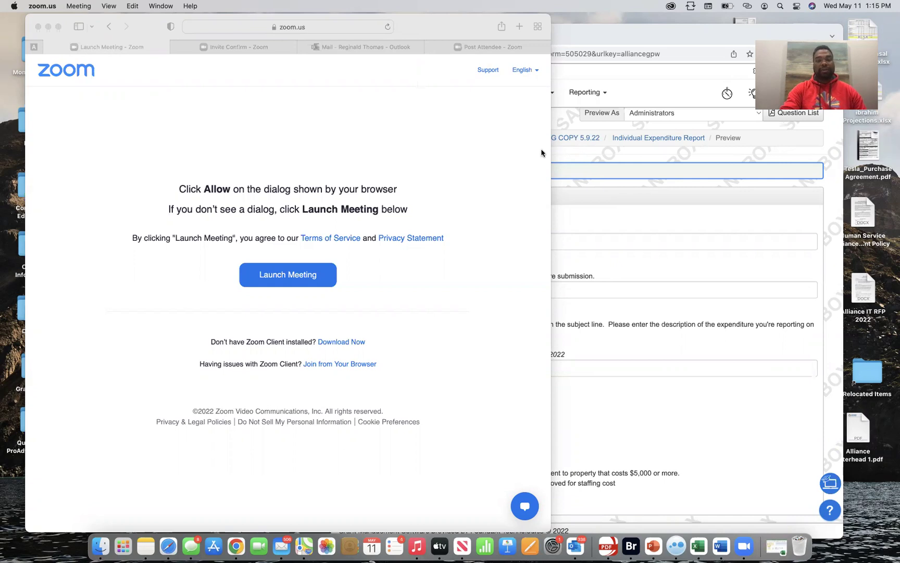
Bring the Chrome window with the expenditure report preview forward, reposition it, and make it full screen
click(635, 176)
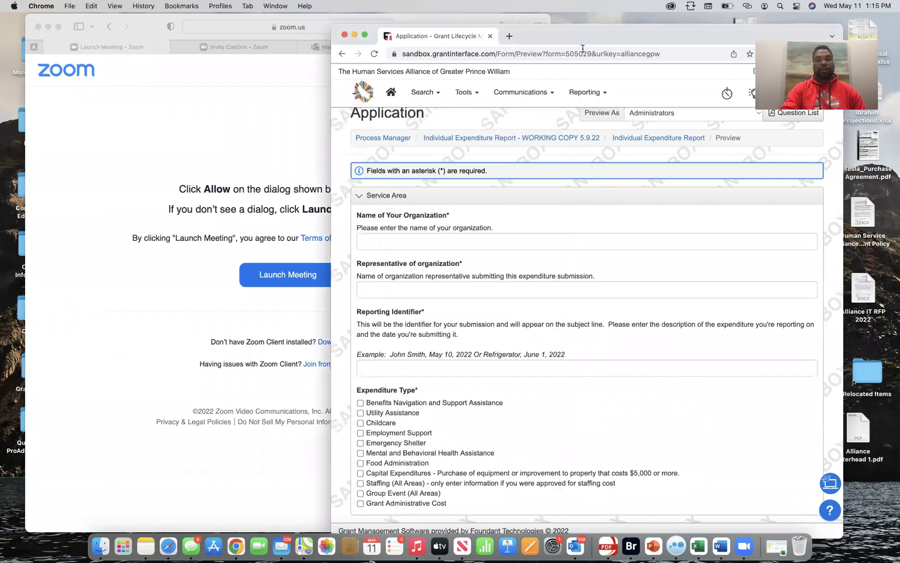
drag(669, 39, 516, 66)
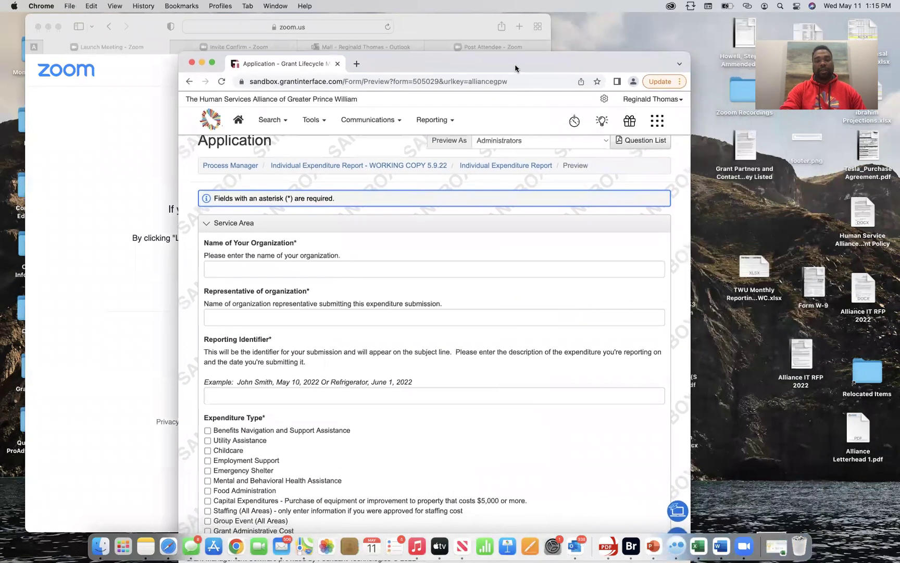
click(211, 62)
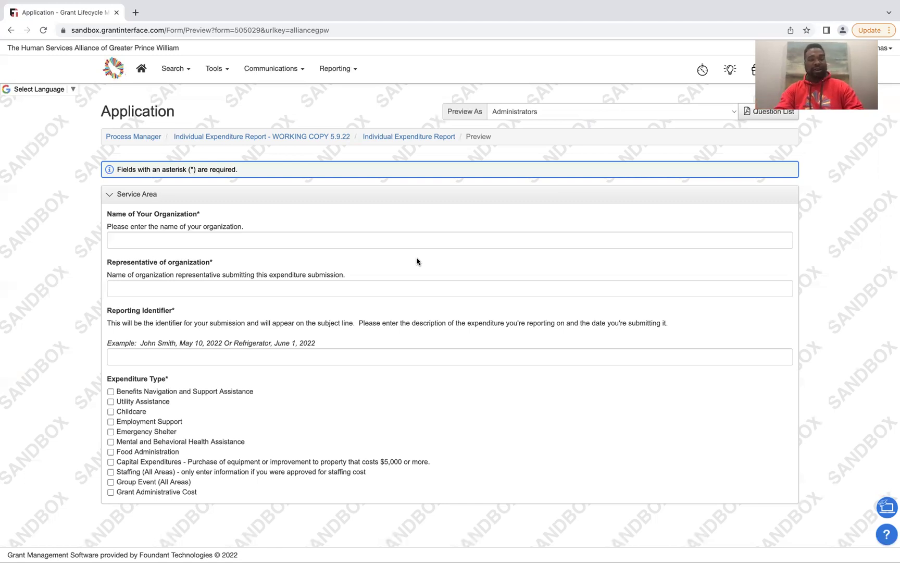
Type the childcare organization's name, fixing a typo, then enter the representative's first name
click(346, 241)
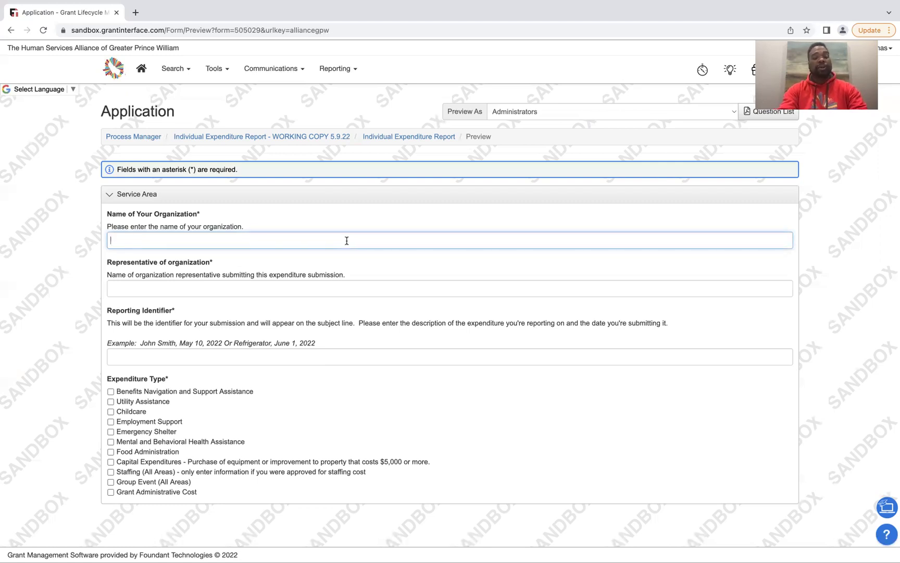
text(R)
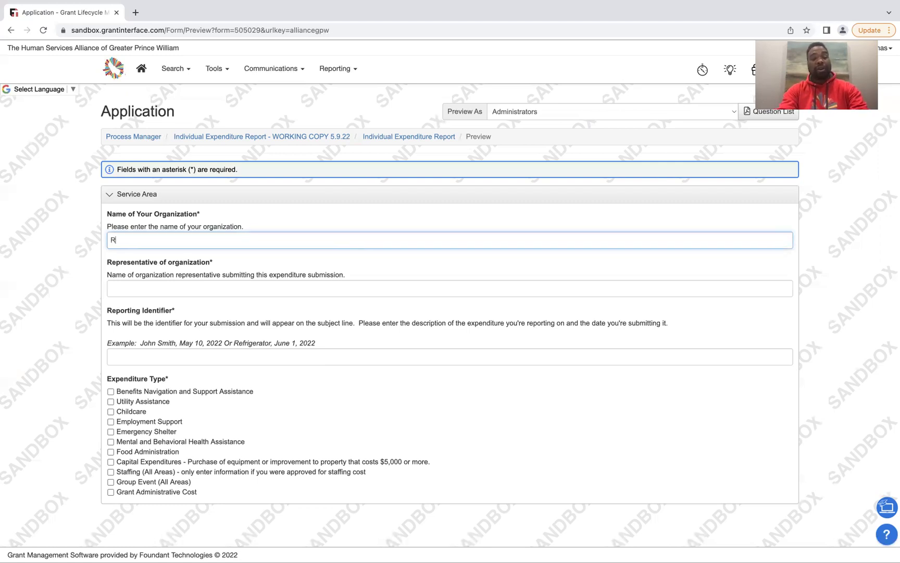
text(eggie Chill)
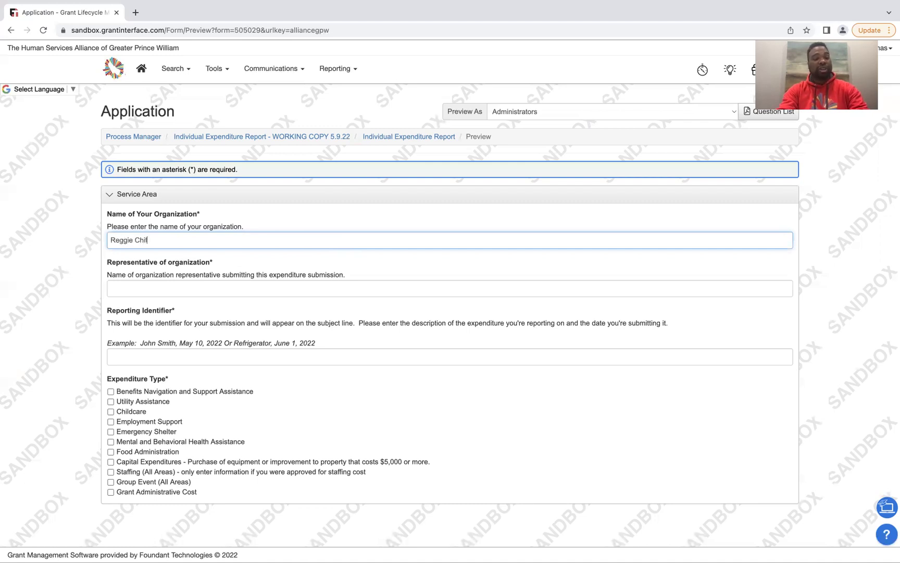
key(BackSpace)
key(BackSpace)
text(ld Care)
click(330, 289)
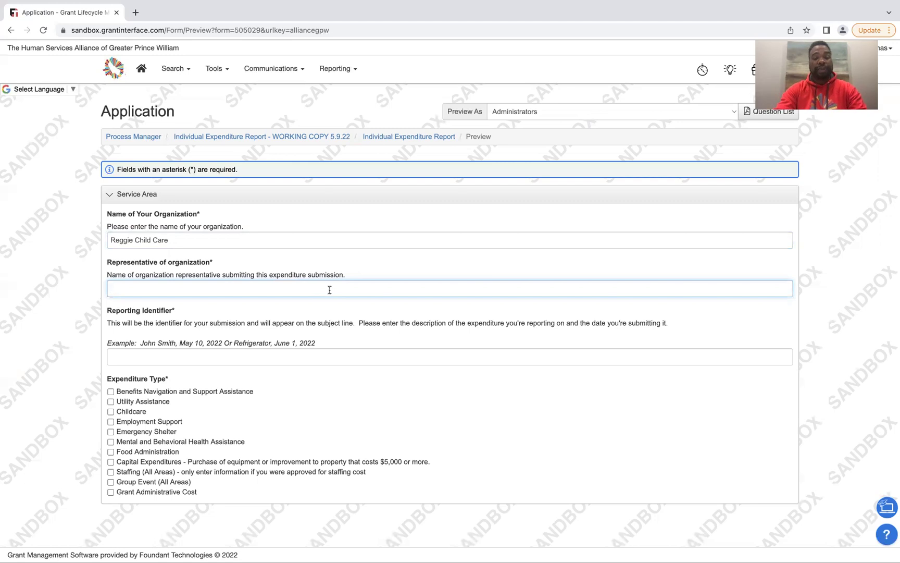
text(Reggie)
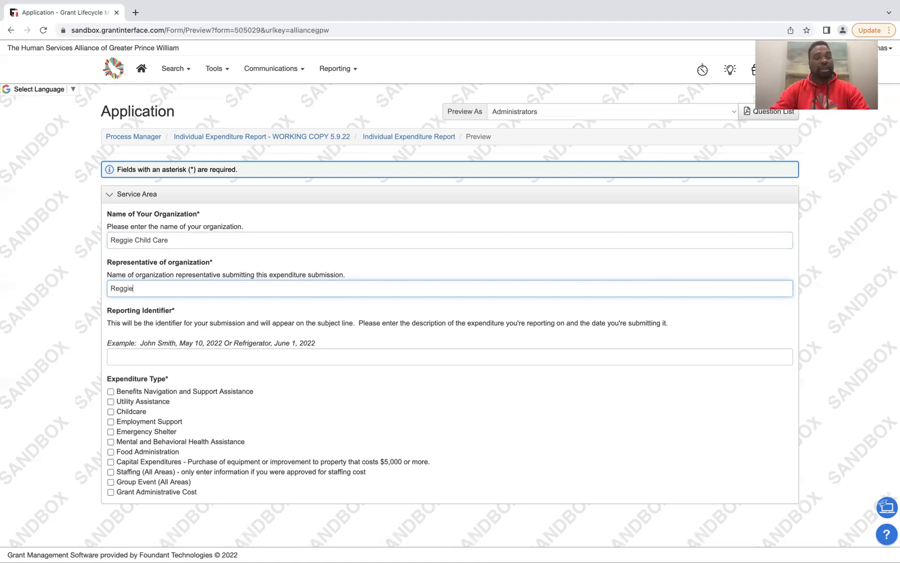
click(268, 240)
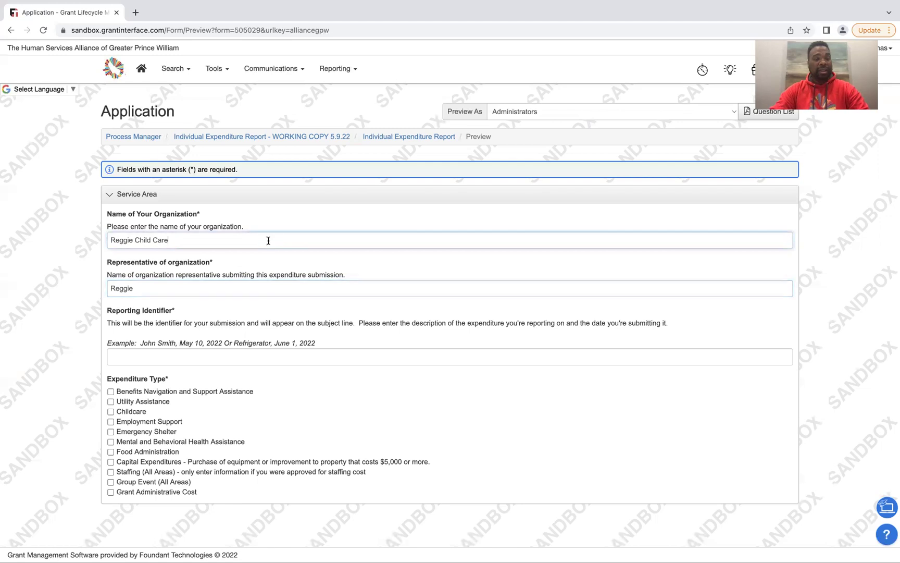
click(208, 356)
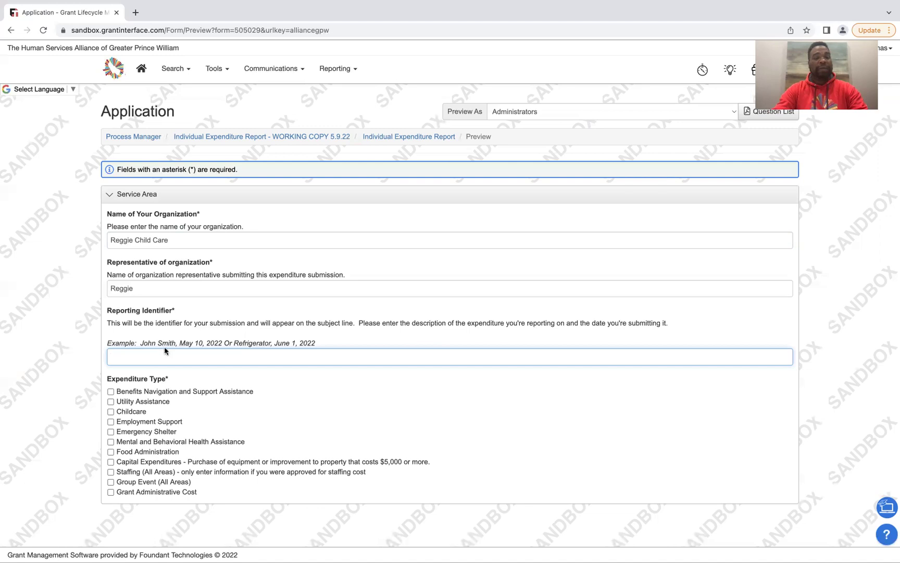
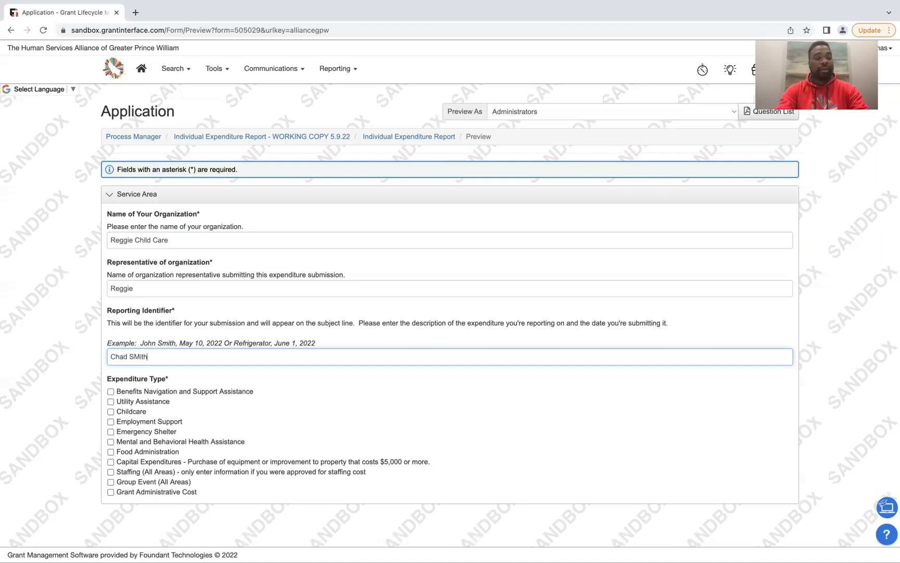
Enter the client's name followed by 'May 10th' as the Reporting Identifier, fixing its capitalization
text(mith Ma)
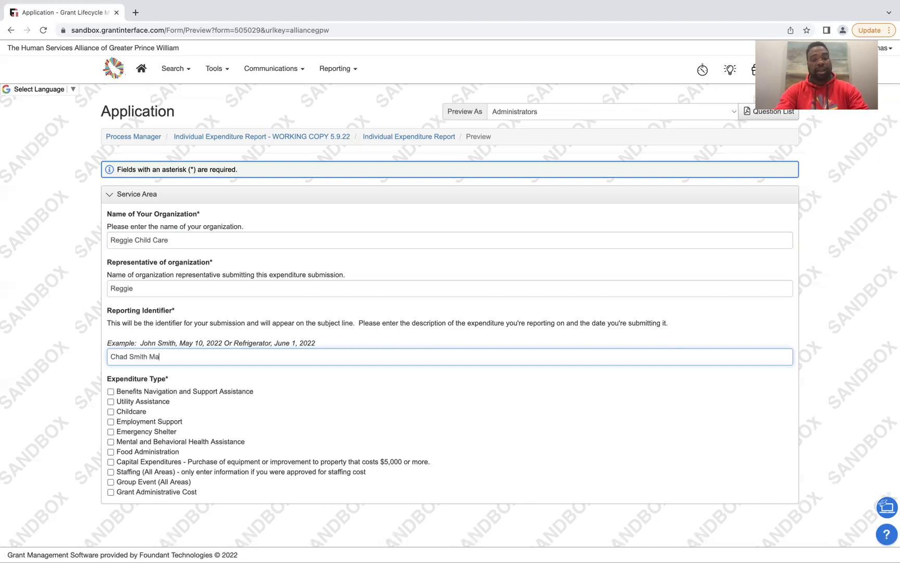
text(y 10th)
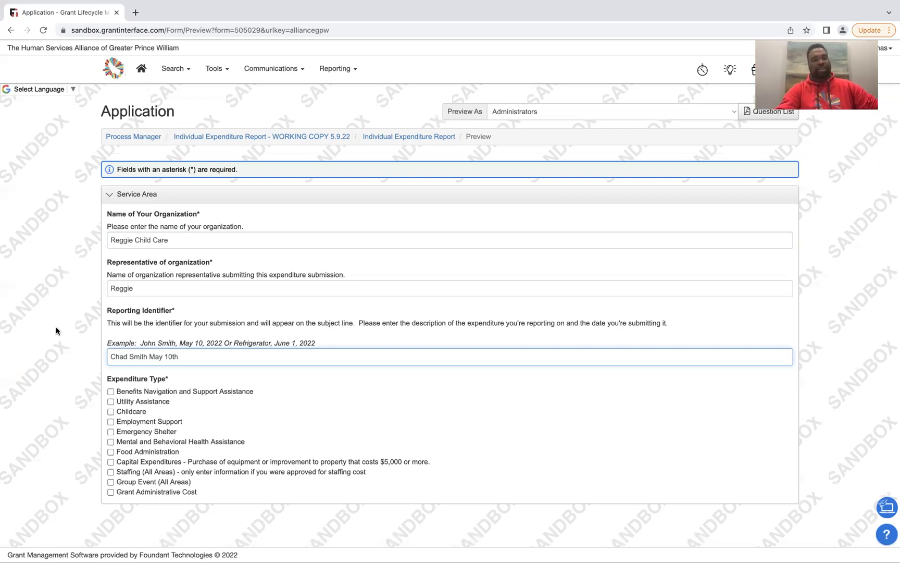
drag(179, 357, 111, 357)
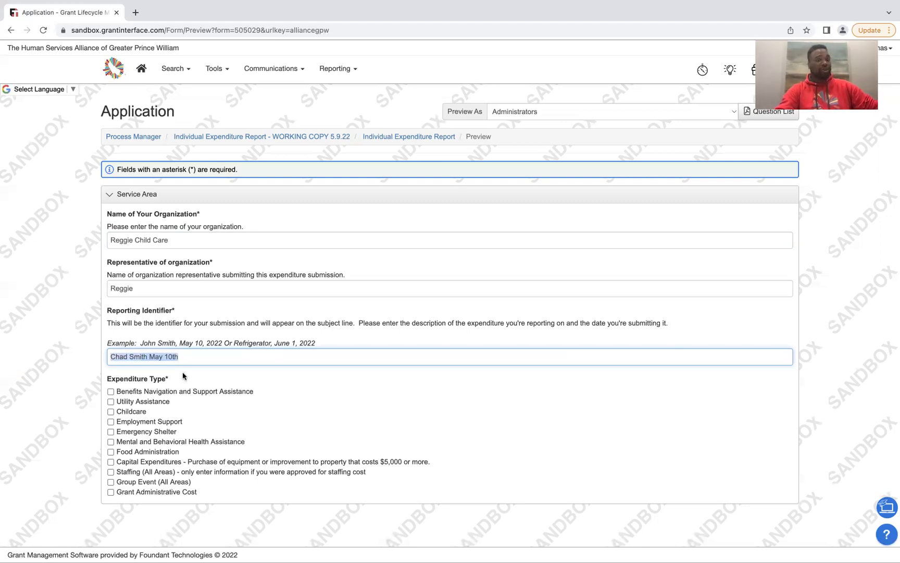
click(200, 363)
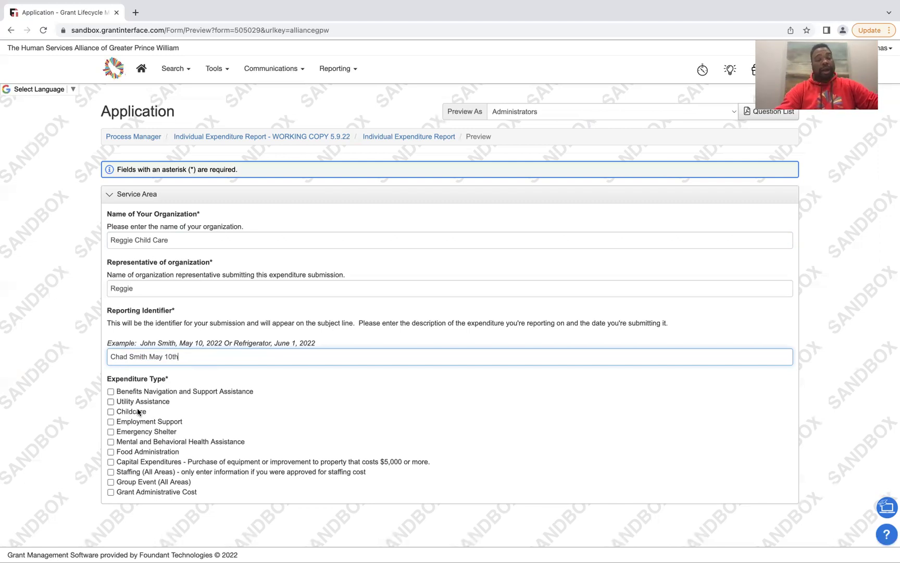
Check Childcare as the expenditure type
click(110, 412)
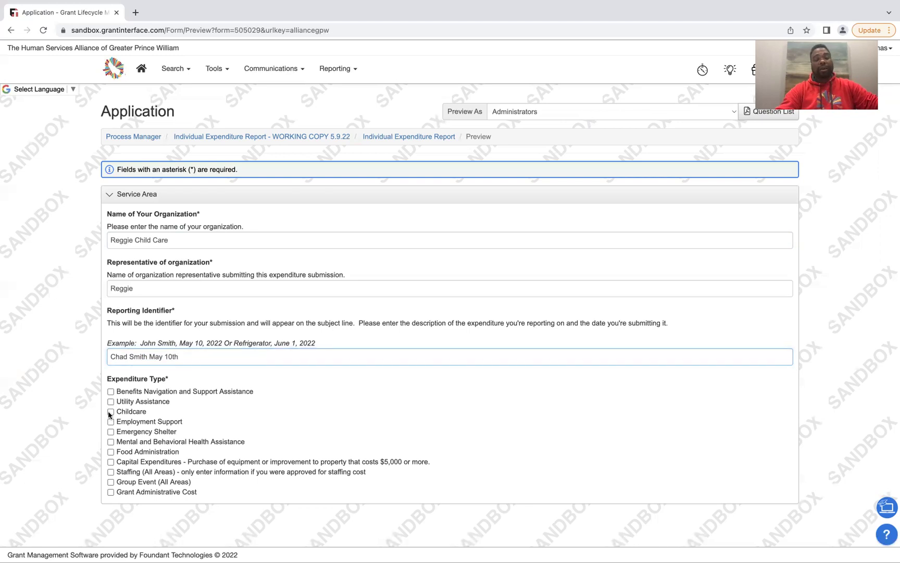
click(131, 412)
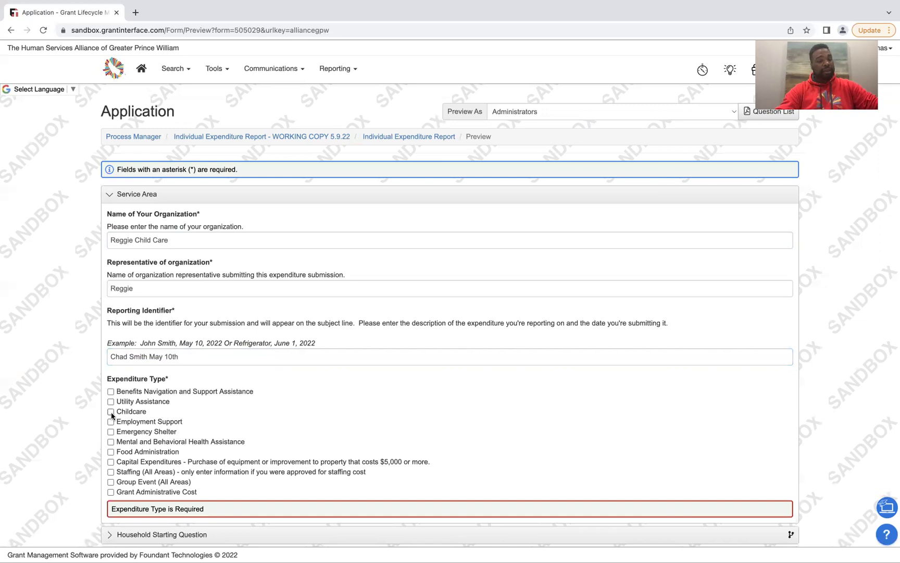
click(110, 412)
Expand the Household Starting Question section below the Service Area
scroll(386, 431, down, 1)
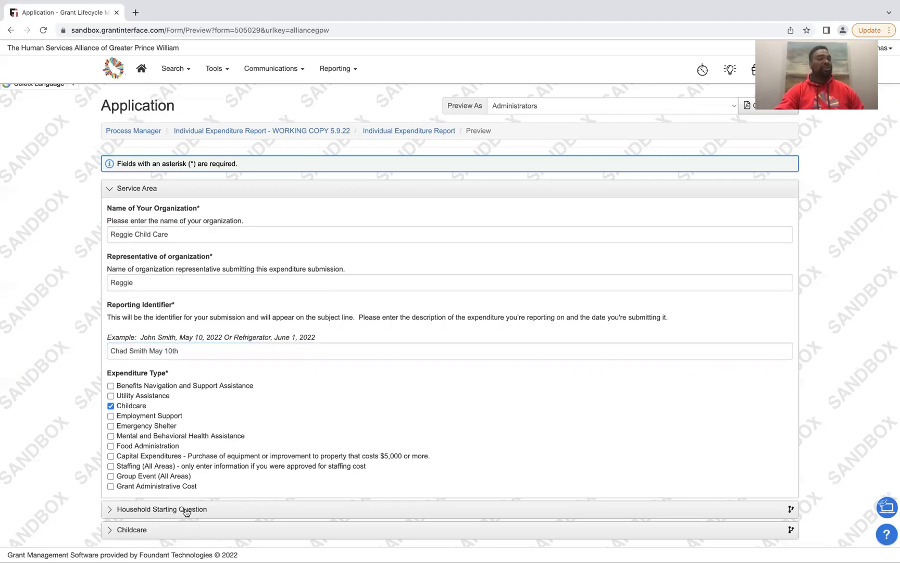
click(187, 511)
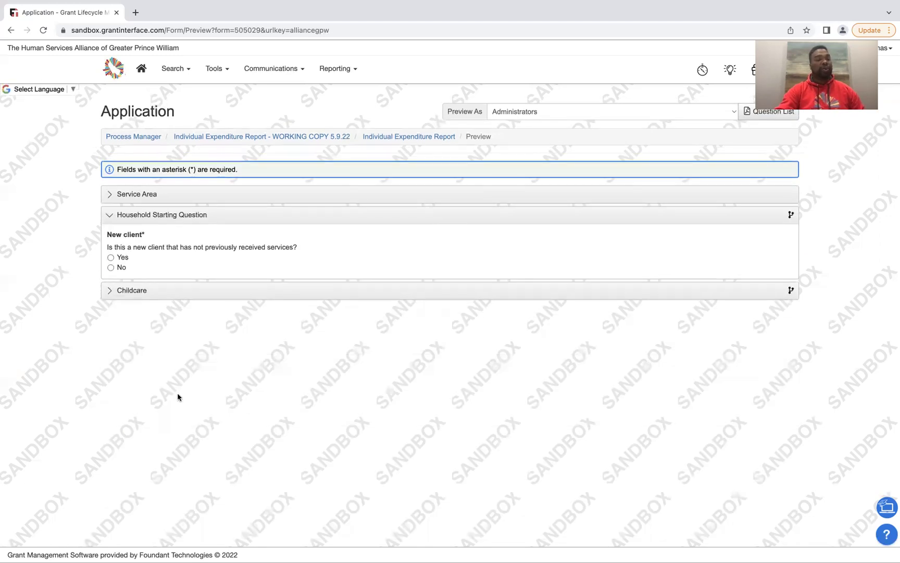
click(171, 203)
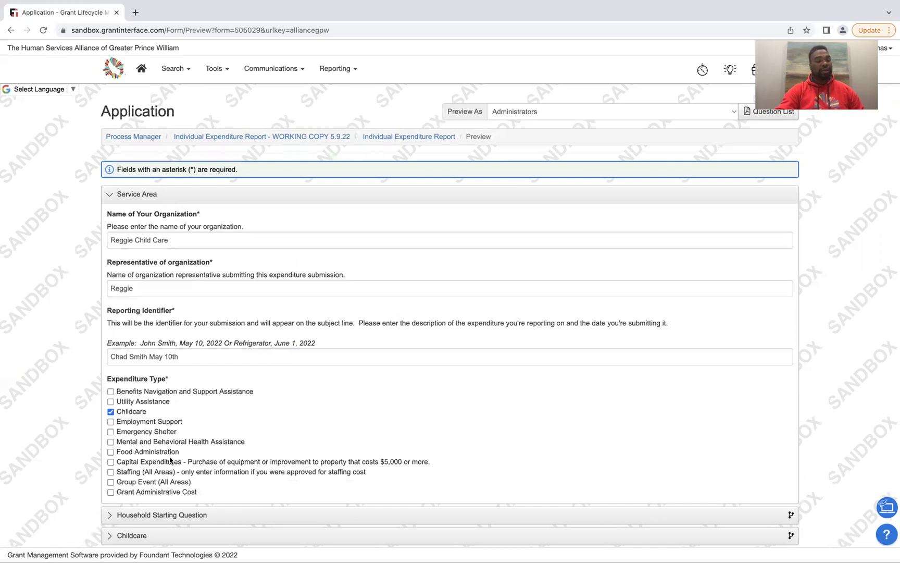
click(158, 514)
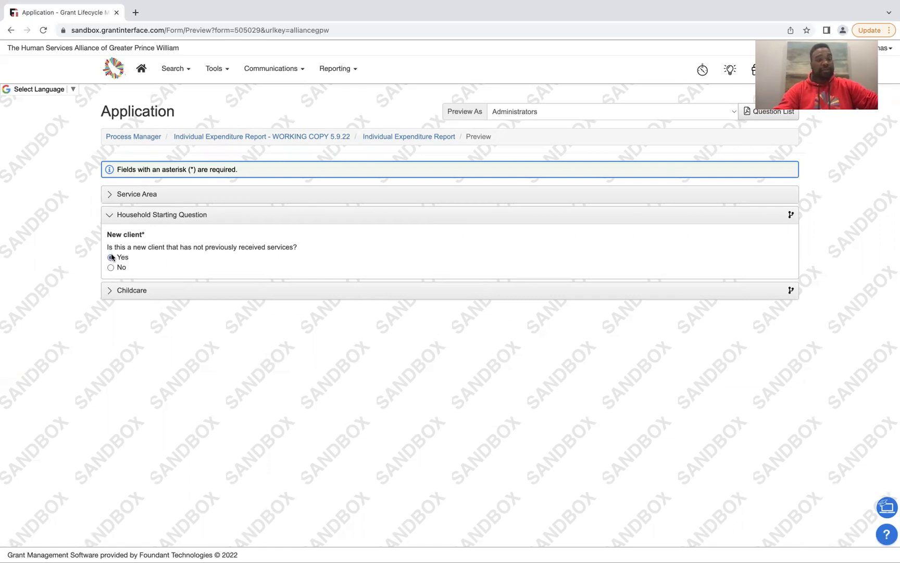
Select Yes for the New client question
click(110, 257)
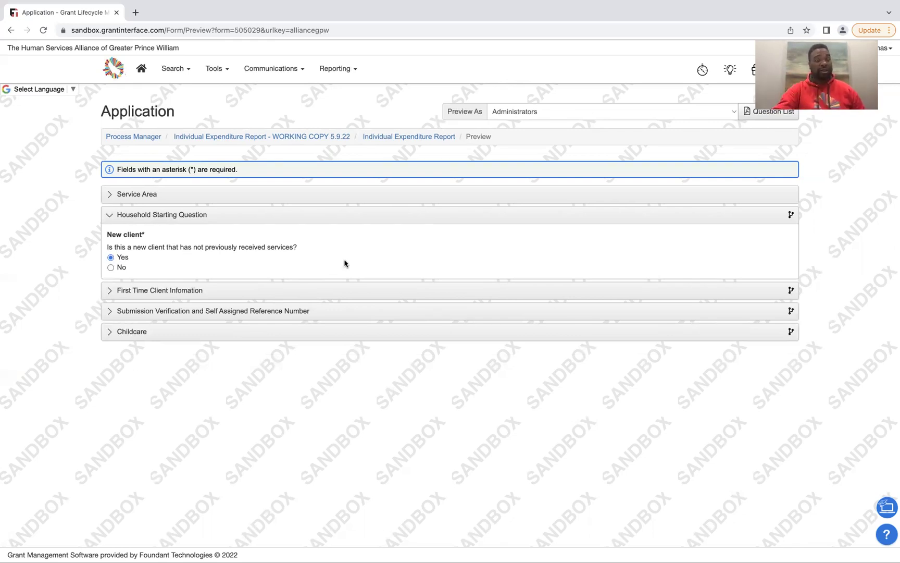
click(111, 257)
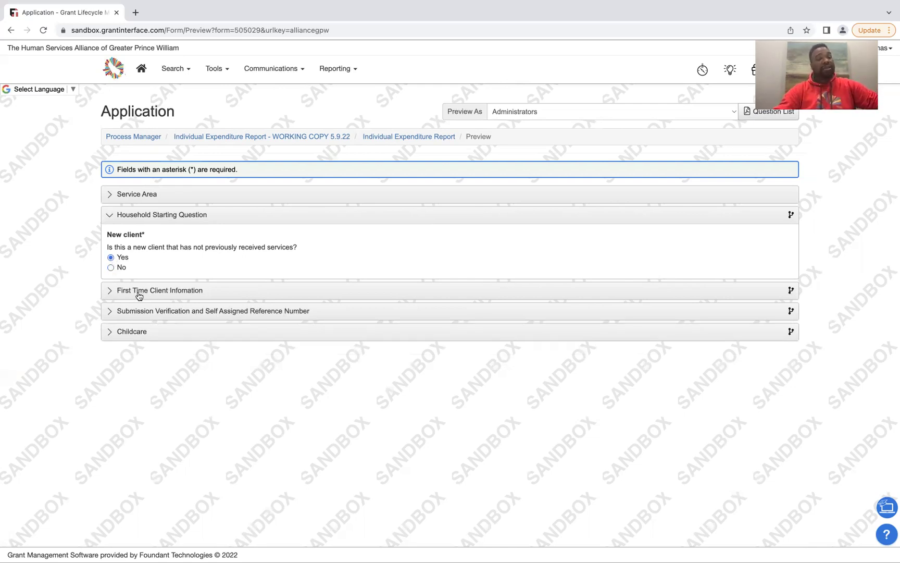
Open First Time Client Information and enter the client's full name
click(118, 292)
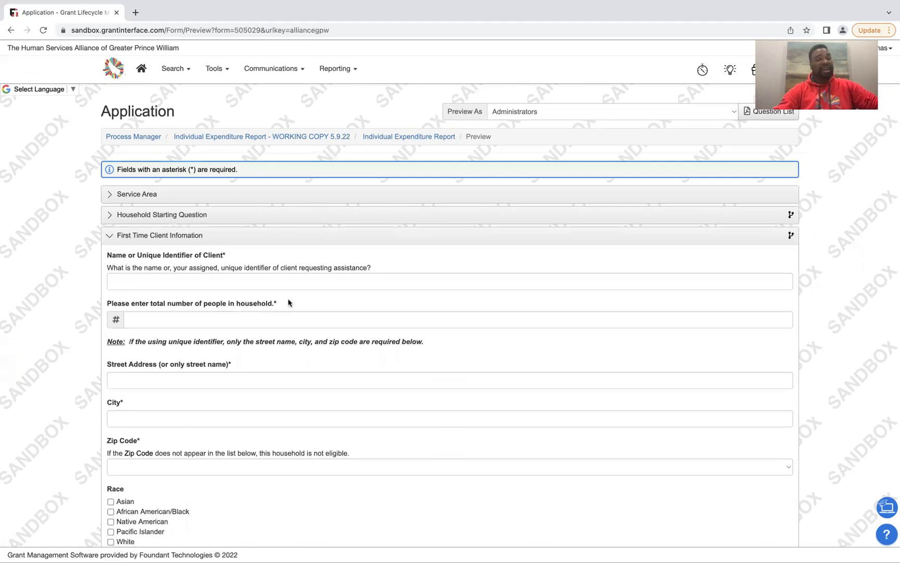
click(315, 278)
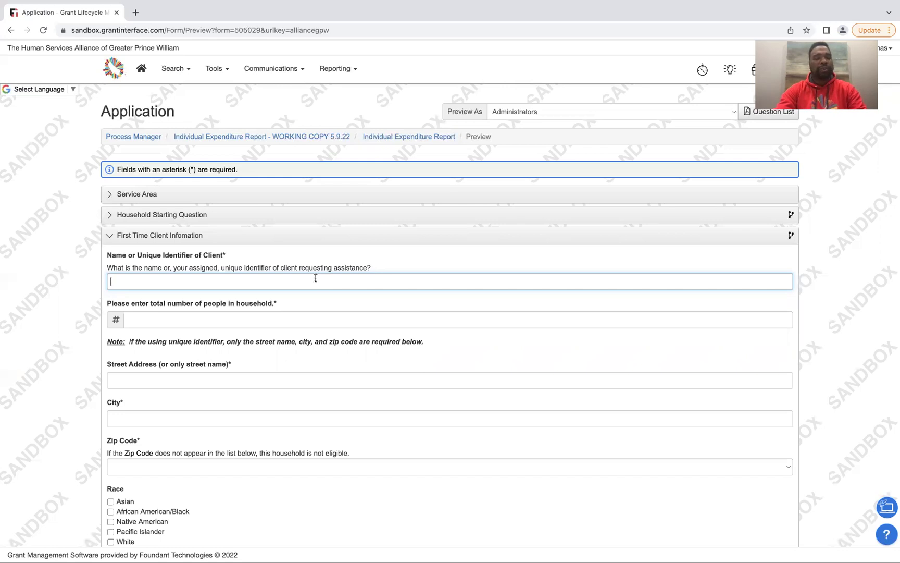
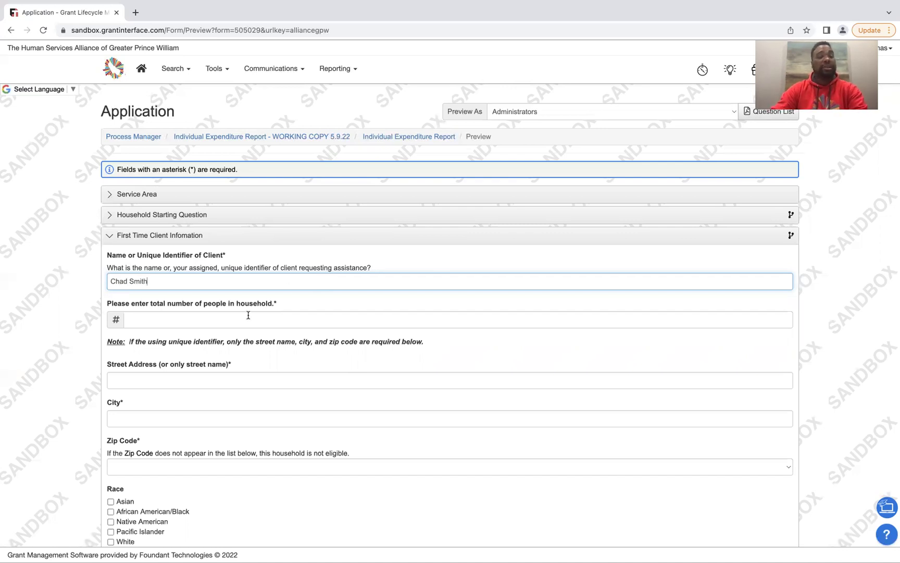
click(234, 324)
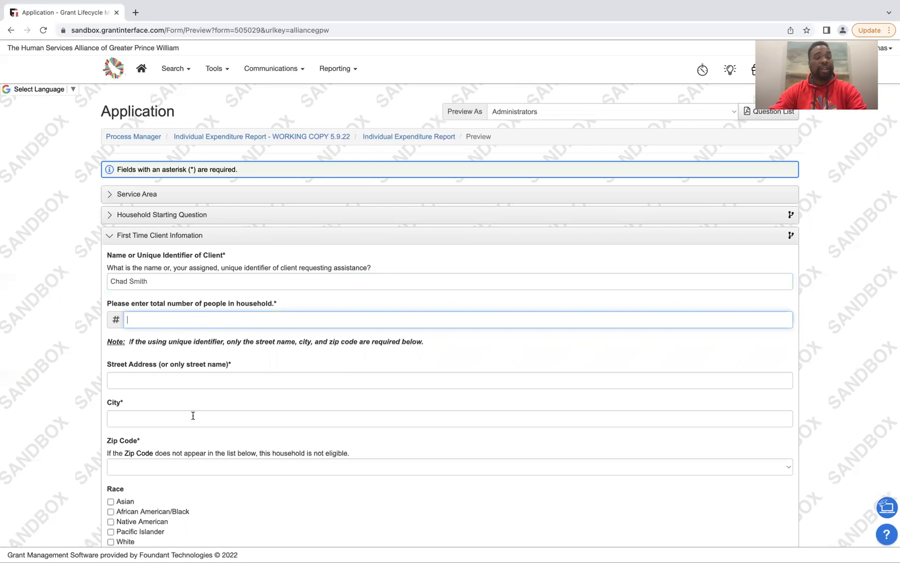
Enter 4 as the number of people in the household
scroll(195, 451, down, 2)
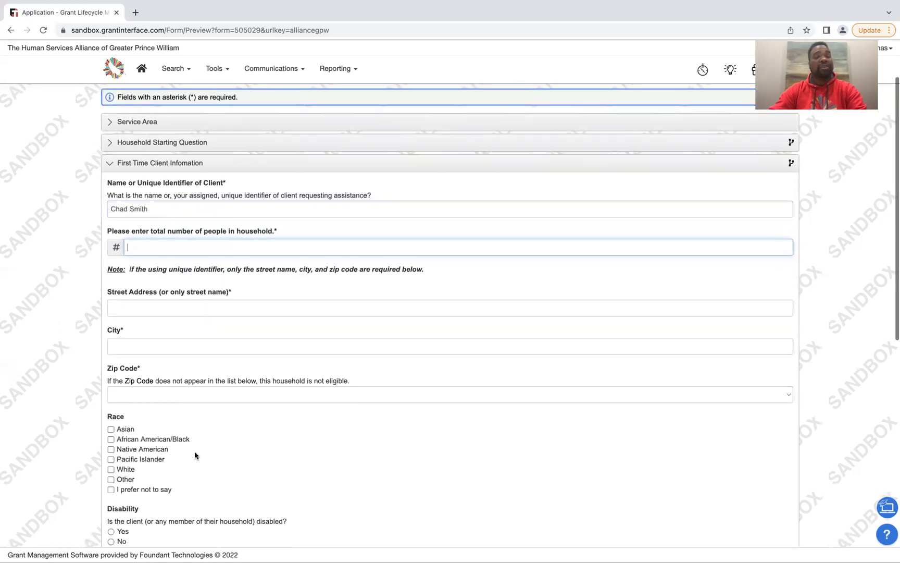
scroll(196, 455, up, 1)
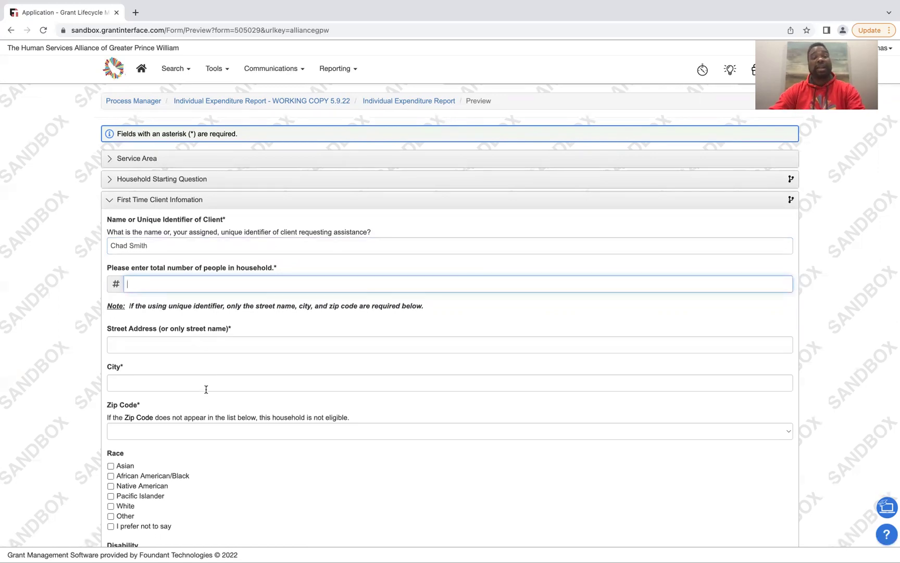
click(321, 287)
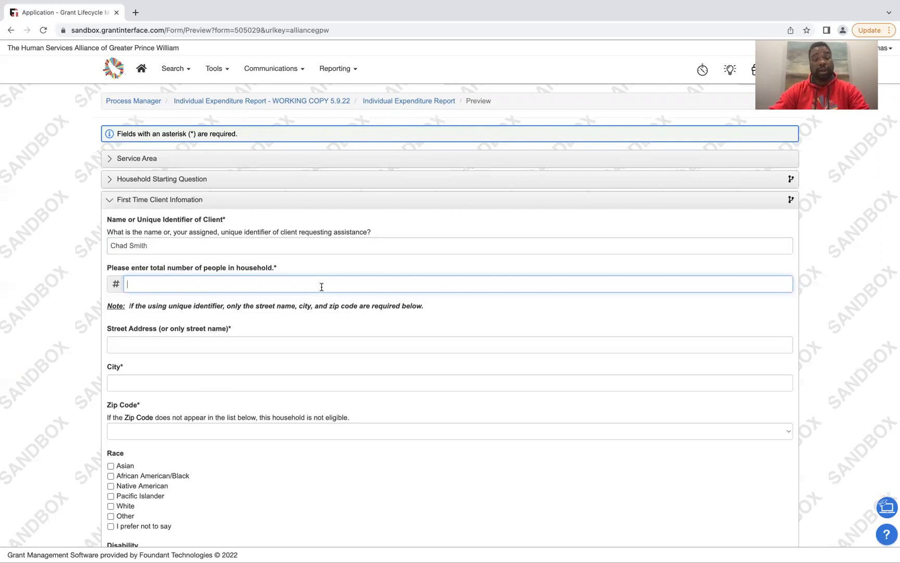
text(4)
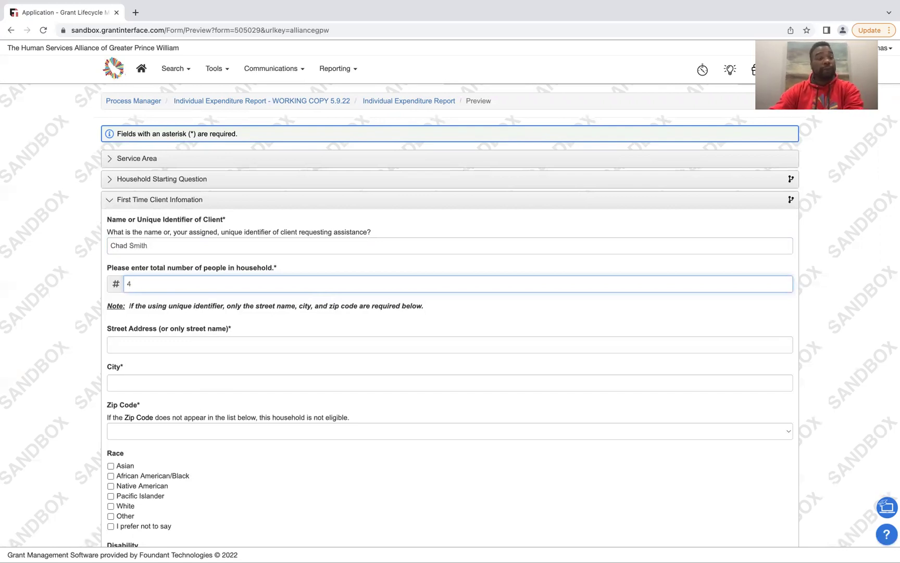
click(265, 348)
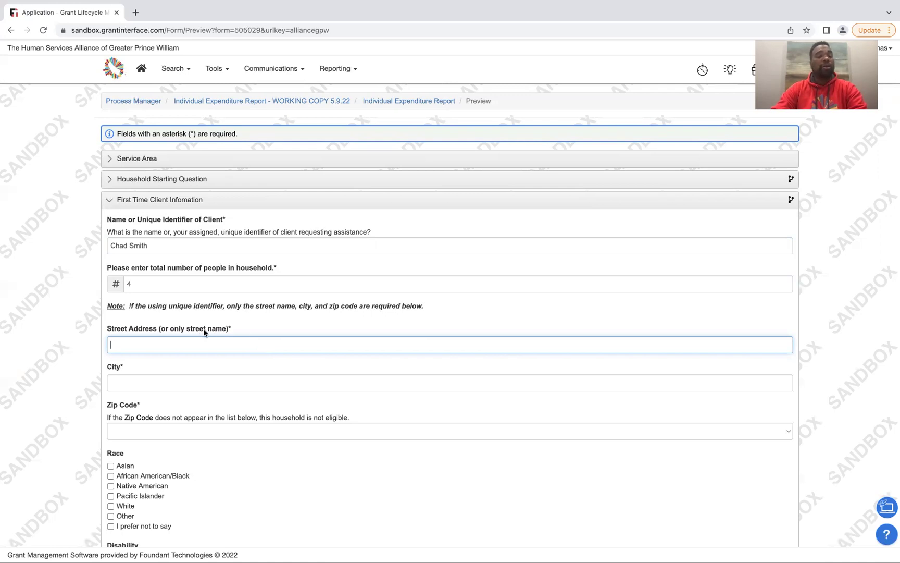
click(181, 244)
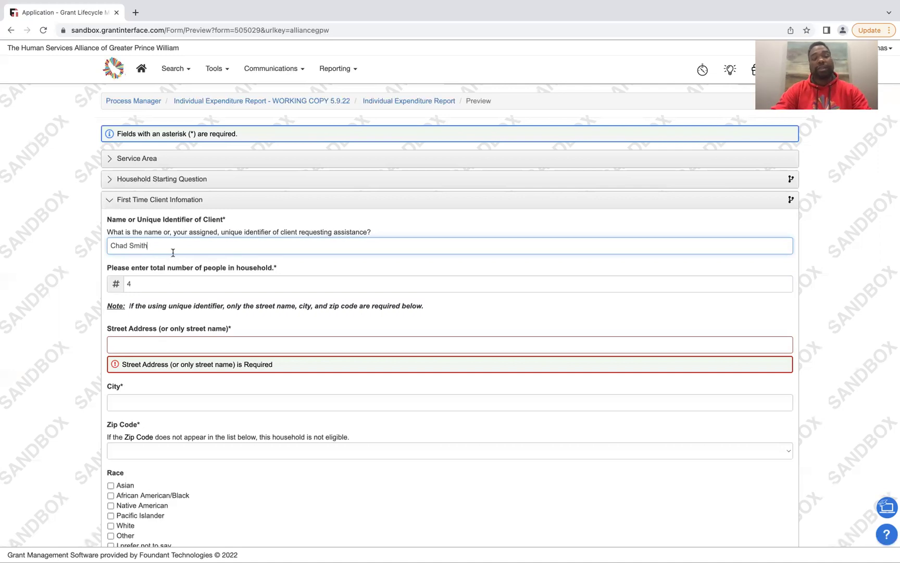
Enter the client's street address, correcting a typo, and Dumfries as the city
click(148, 347)
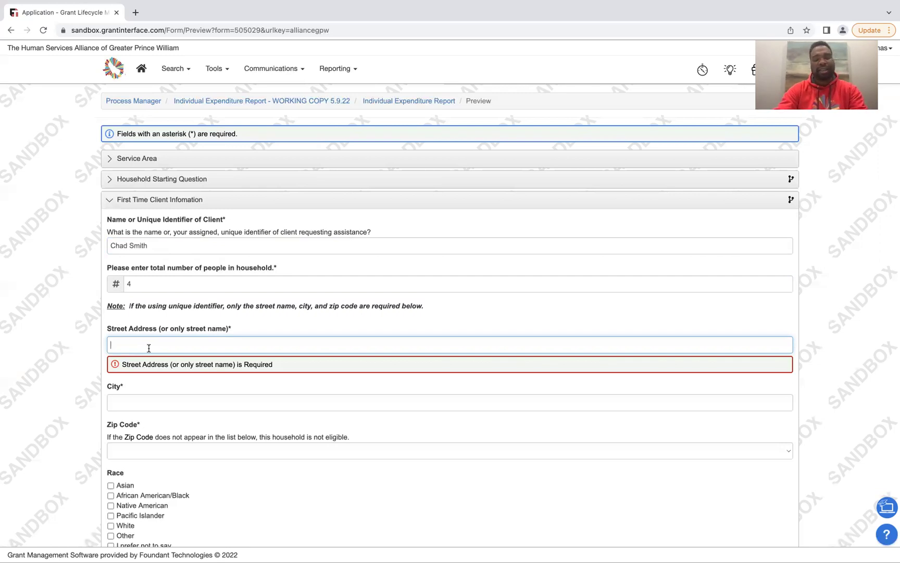
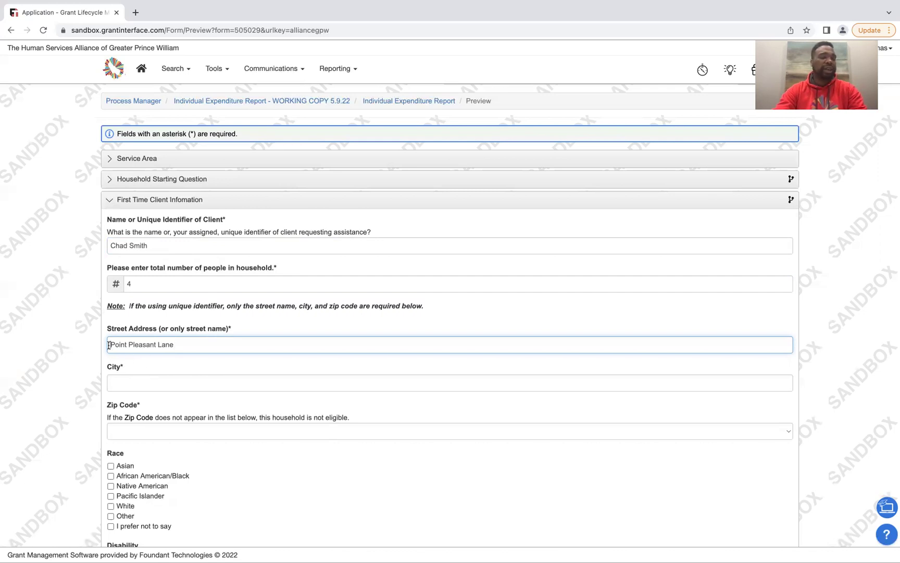
click(174, 384)
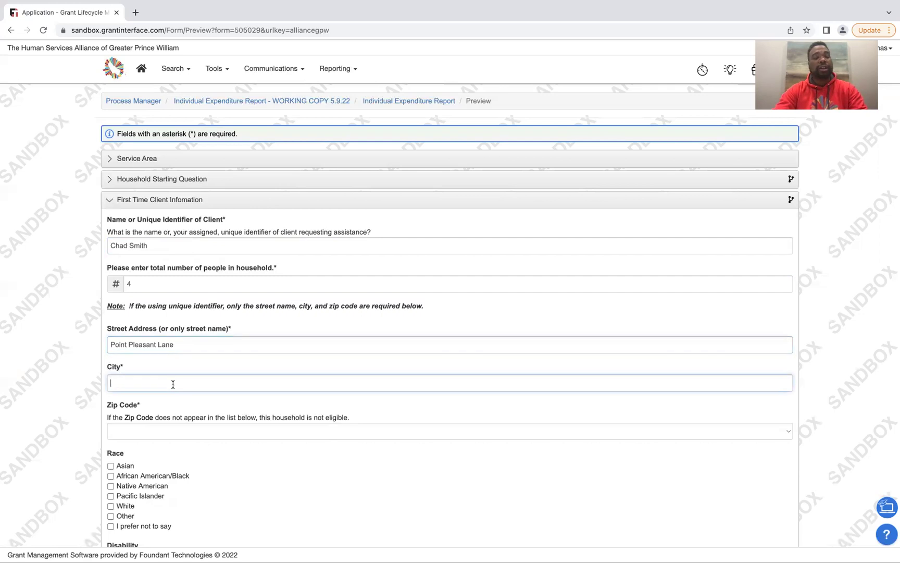
text(D)
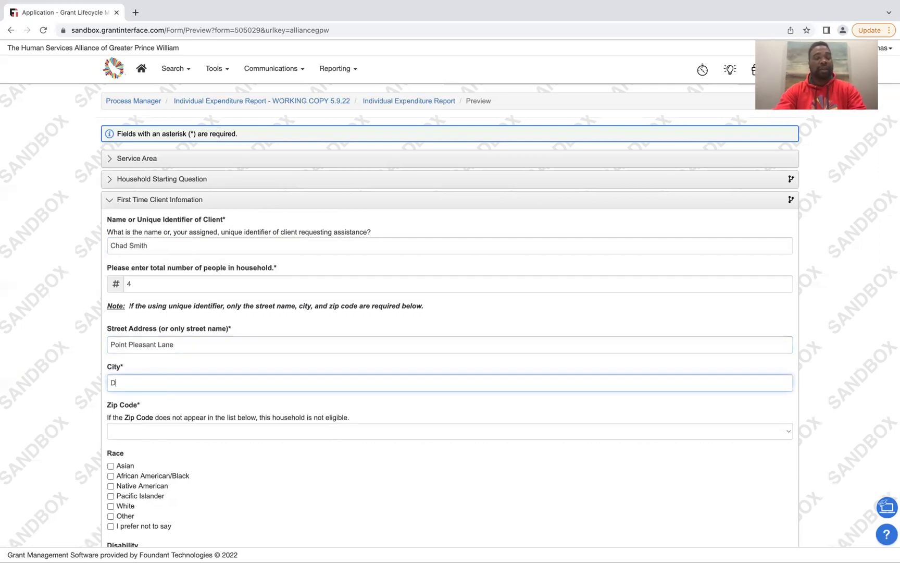
text(umfries)
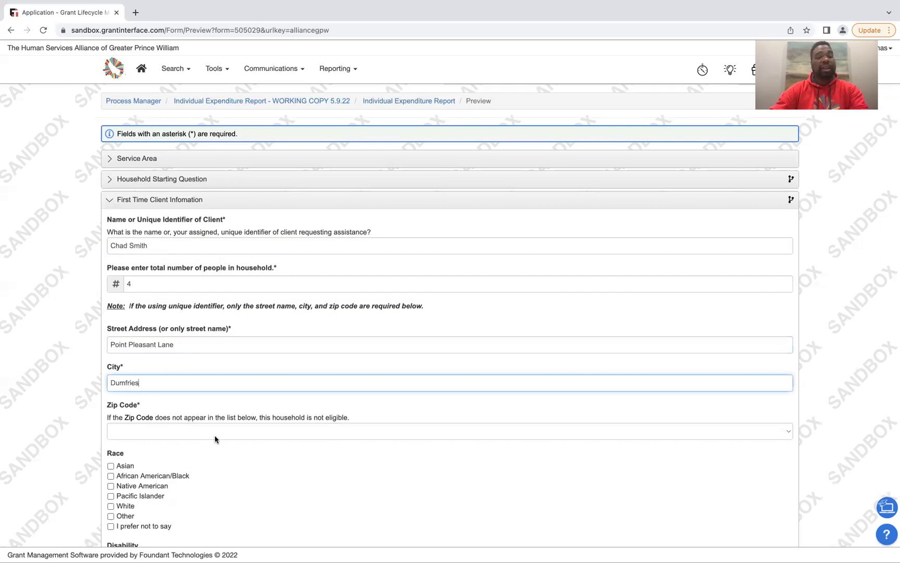
click(216, 437)
click(379, 403)
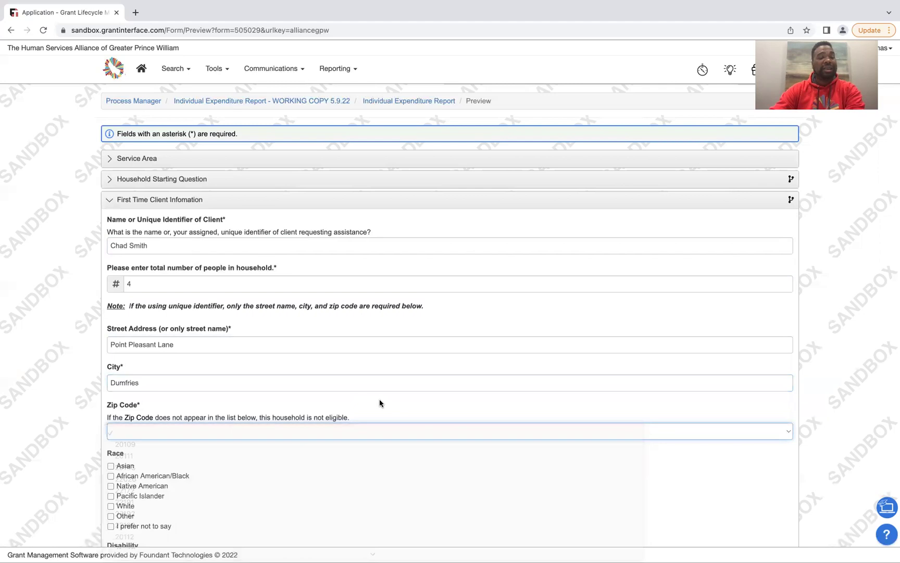
Choose 22026 from the Zip Code dropdown list
click(787, 438)
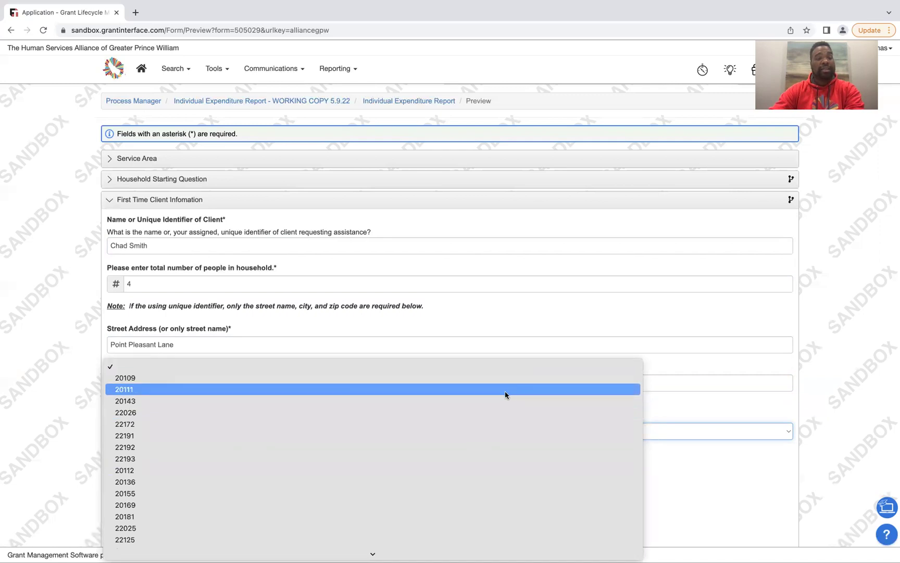
mouse_move(400, 553)
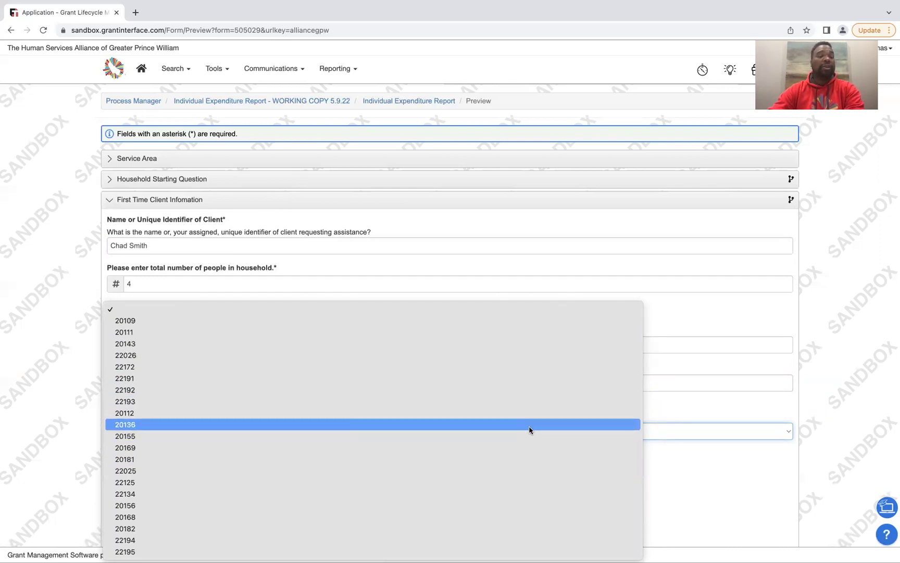
click(482, 360)
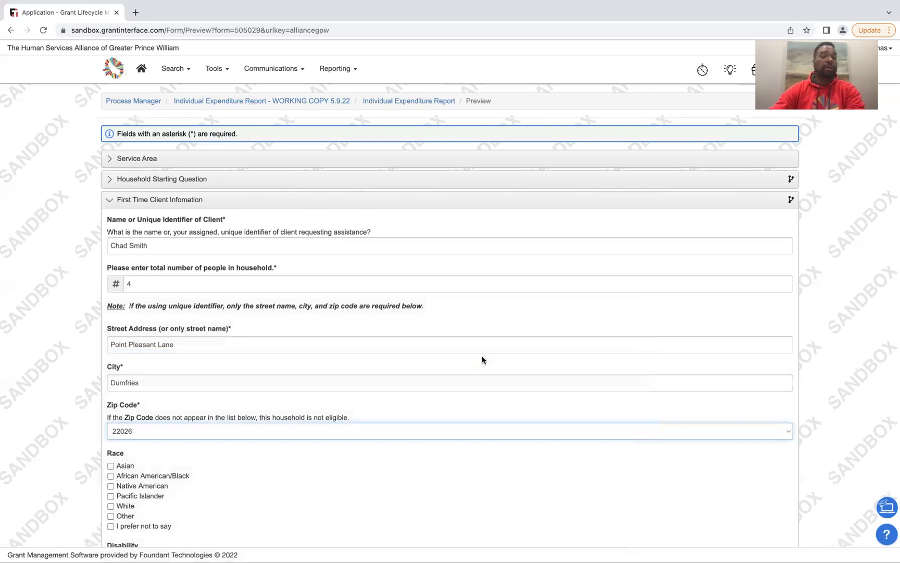
Tick White for race, answer No to disability and Yes to military service
scroll(483, 360, down, 5)
scroll(482, 359, down, 4)
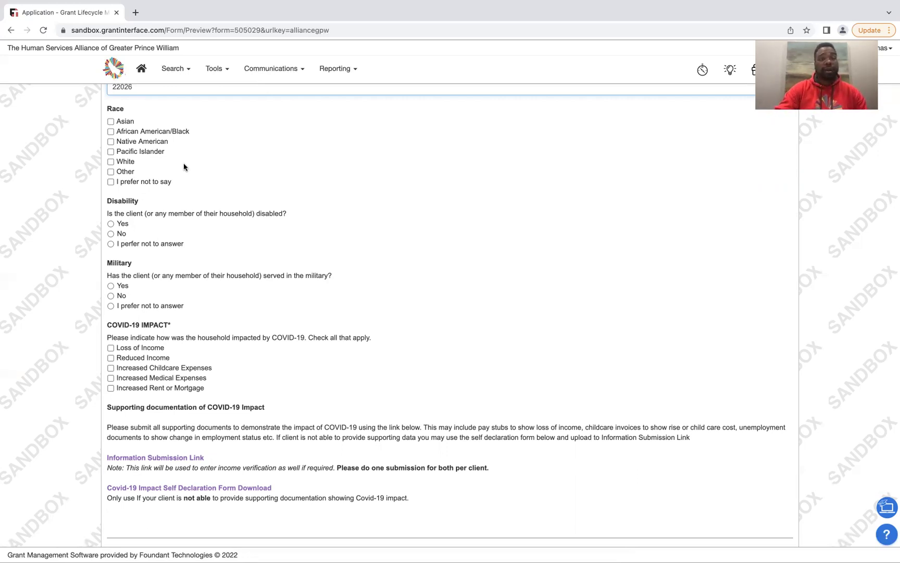
click(110, 162)
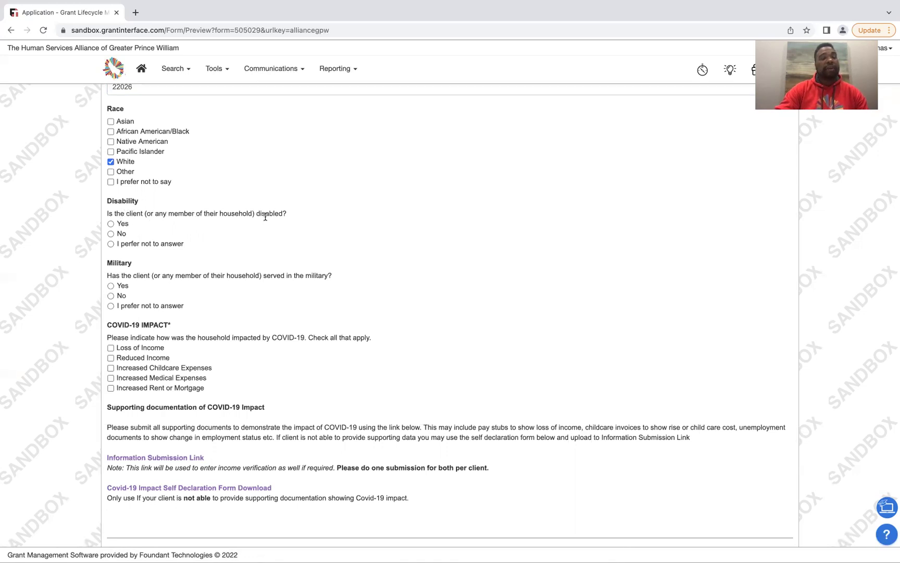
click(111, 234)
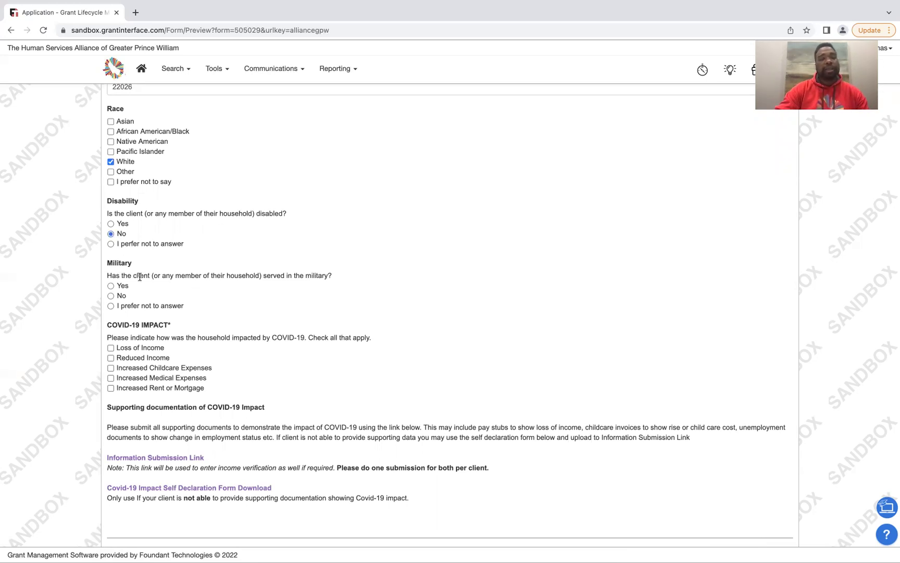
click(112, 289)
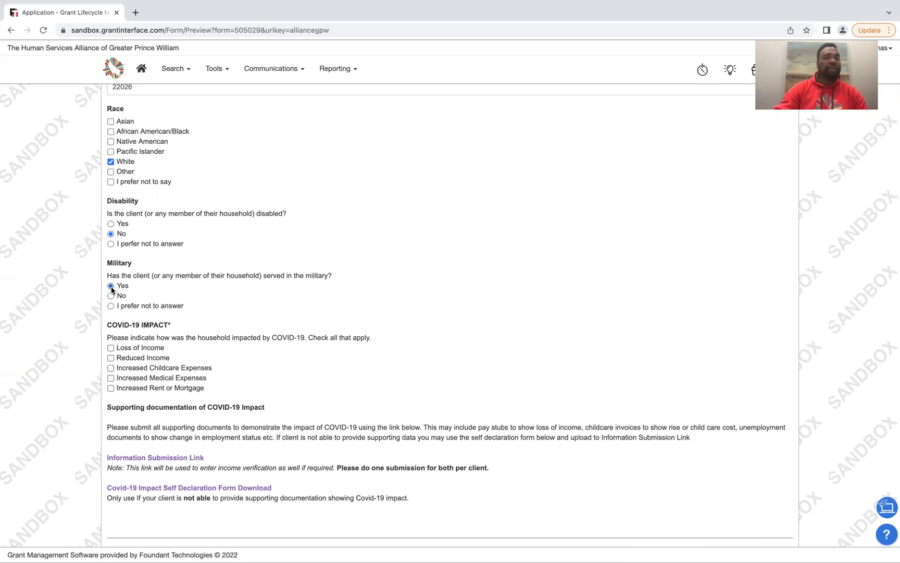
Tick the Loss of Income and Increased Childcare Expenses boxes under COVID-19 Impact
scroll(173, 329, down, 3)
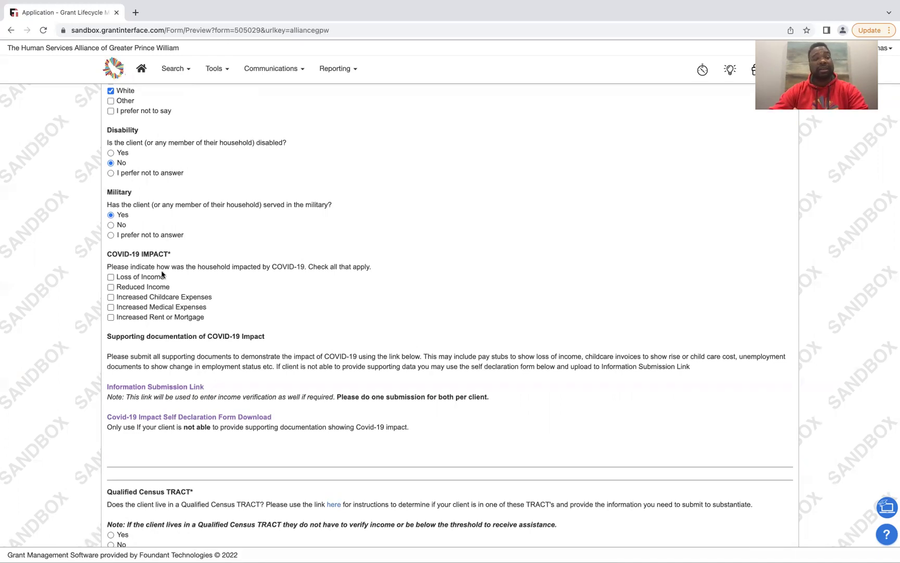
click(111, 278)
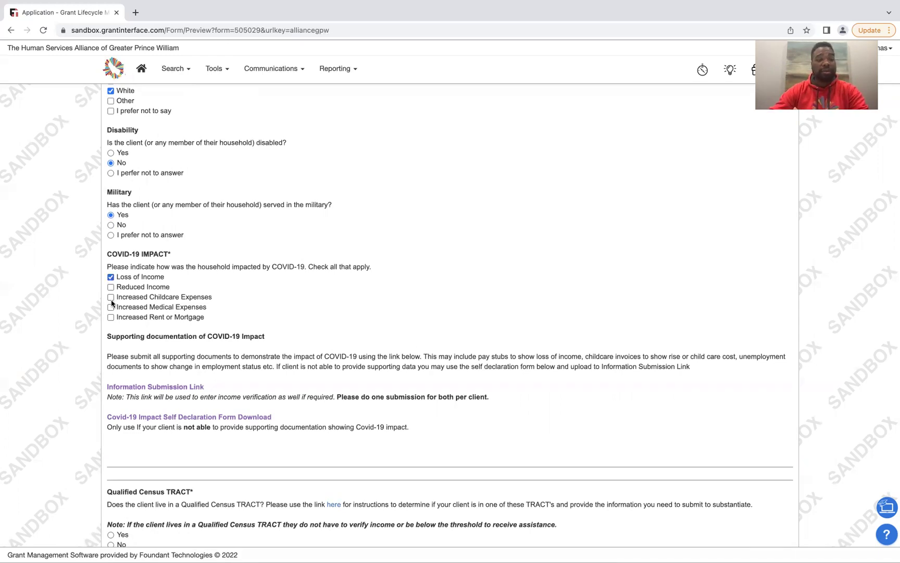
click(111, 297)
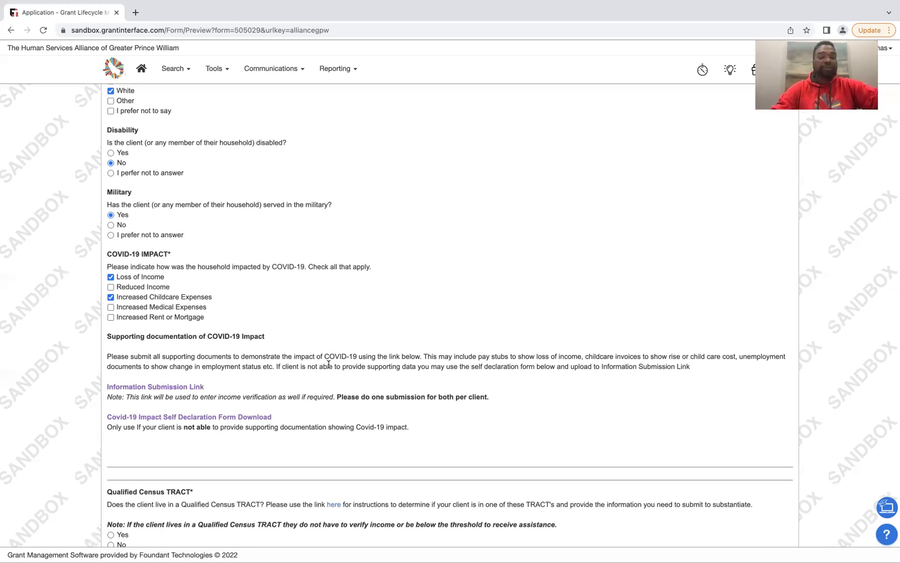
Bring up Alchemer's Client Information Submission form in its own tab alongside the application preview
click(170, 387)
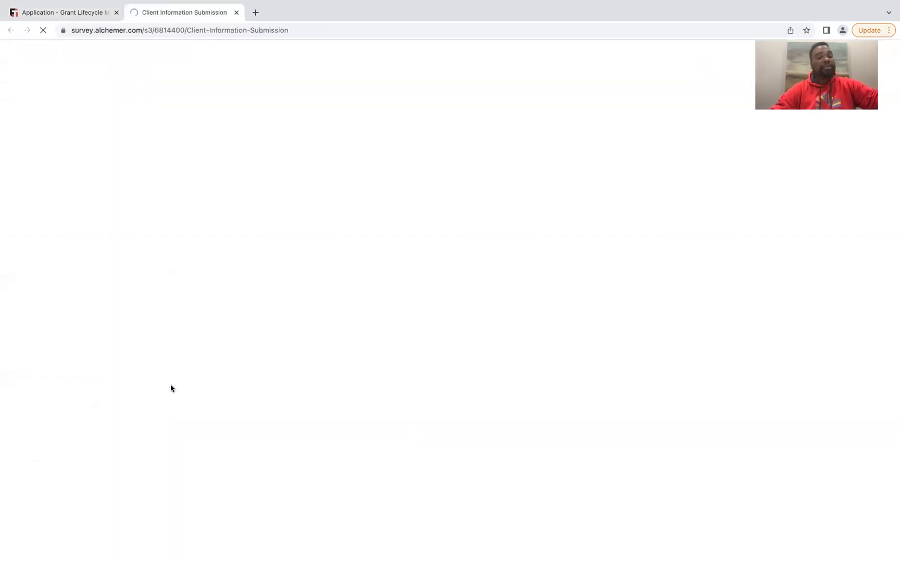
click(82, 13)
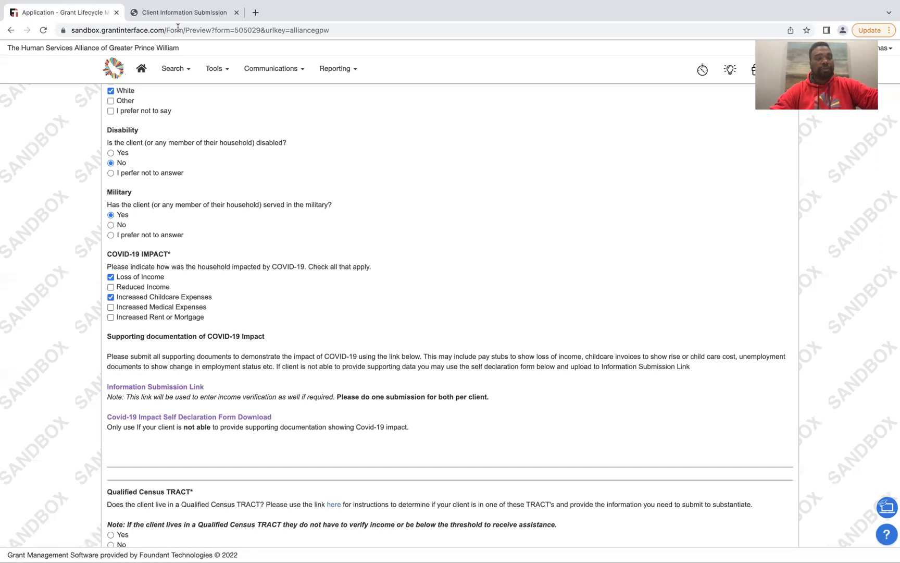
click(191, 16)
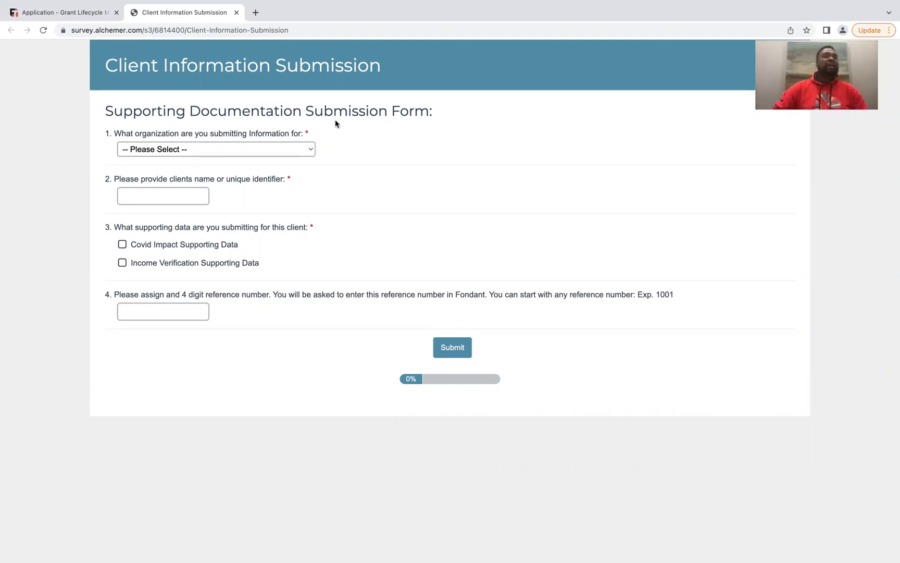
From the application preview, download the Covid-19 Impact Self Declaration Form PDF
click(91, 16)
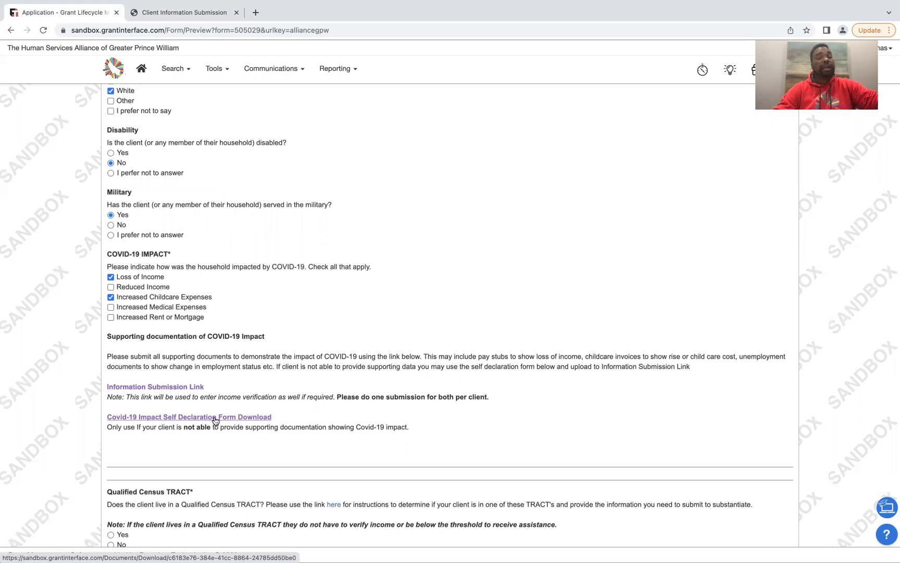
click(215, 418)
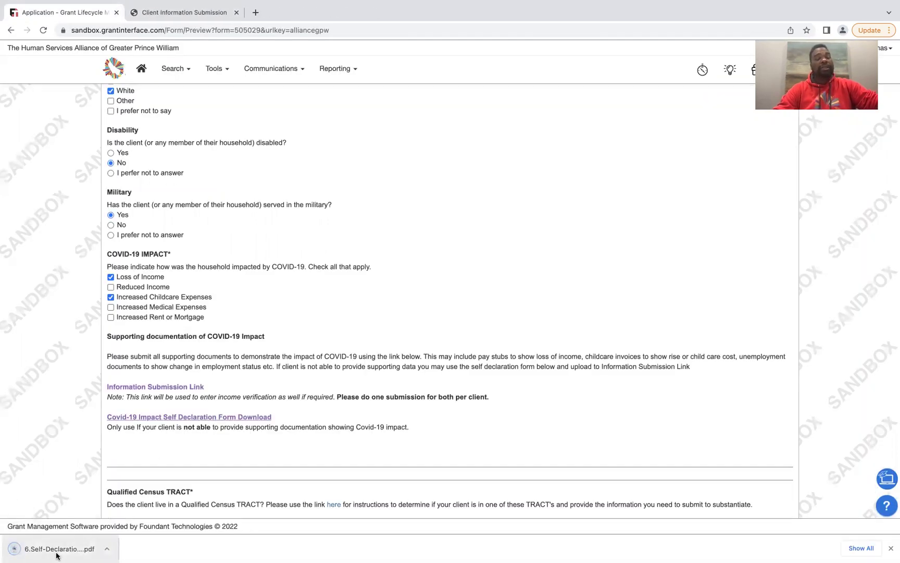
Open the downloaded self-declaration PDF, read through both pages, then return to the application
click(57, 552)
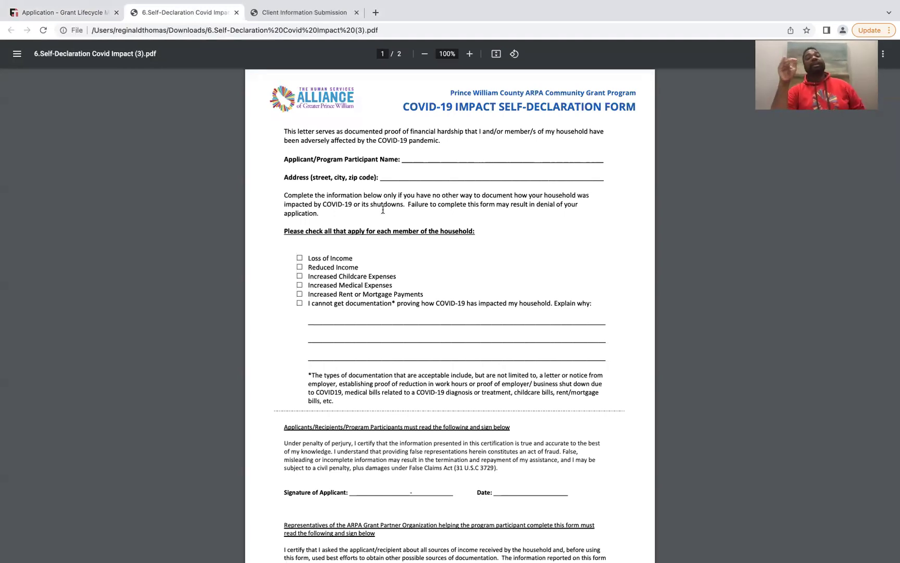
scroll(383, 210, down, 2)
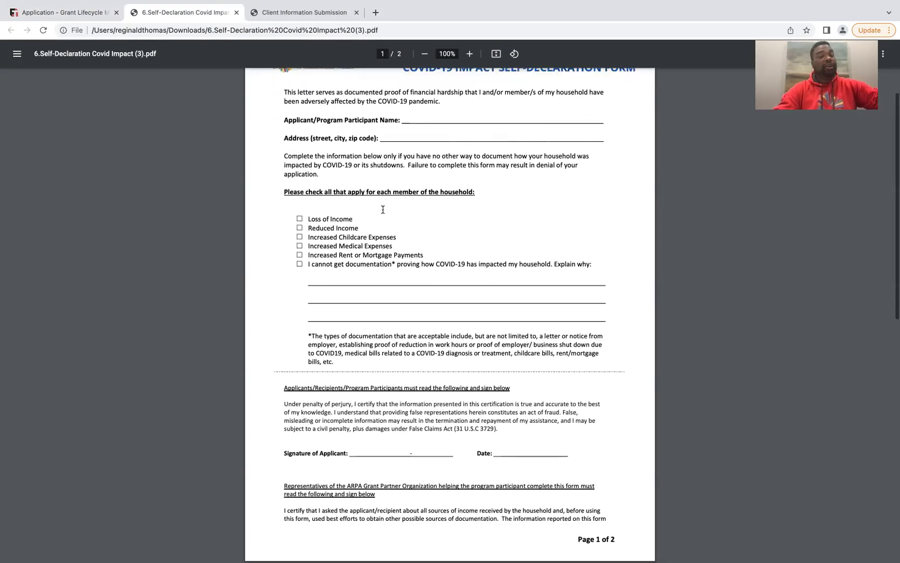
scroll(383, 210, up, 2)
scroll(383, 209, down, 1)
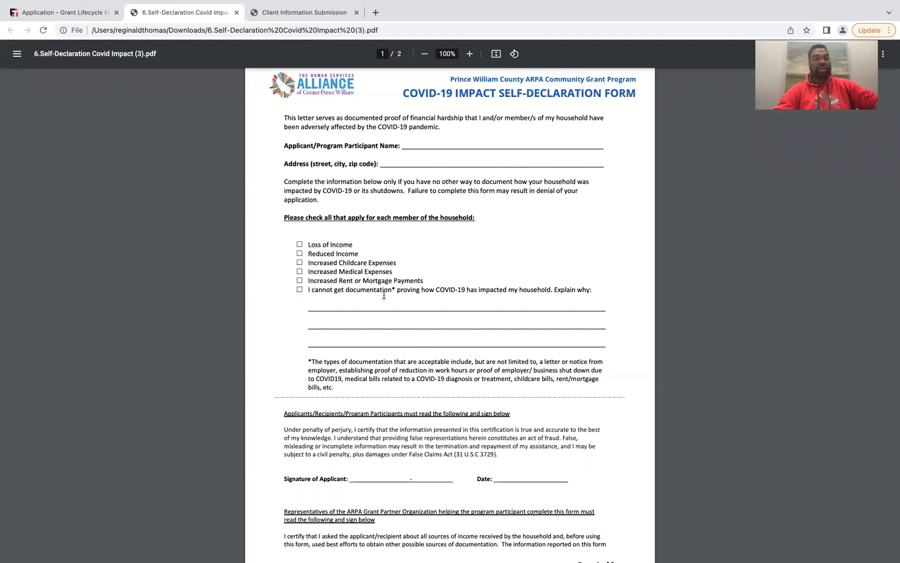
scroll(489, 476, down, 3)
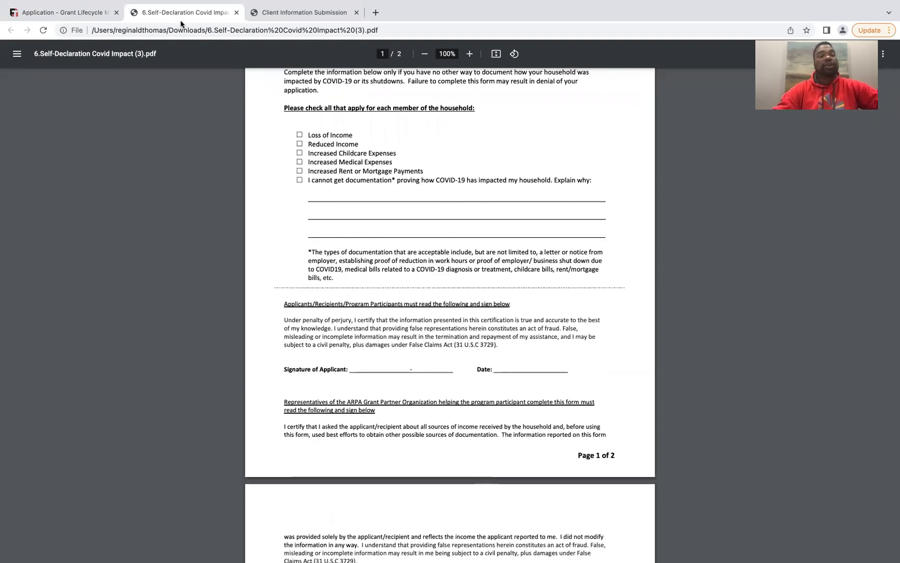
click(281, 13)
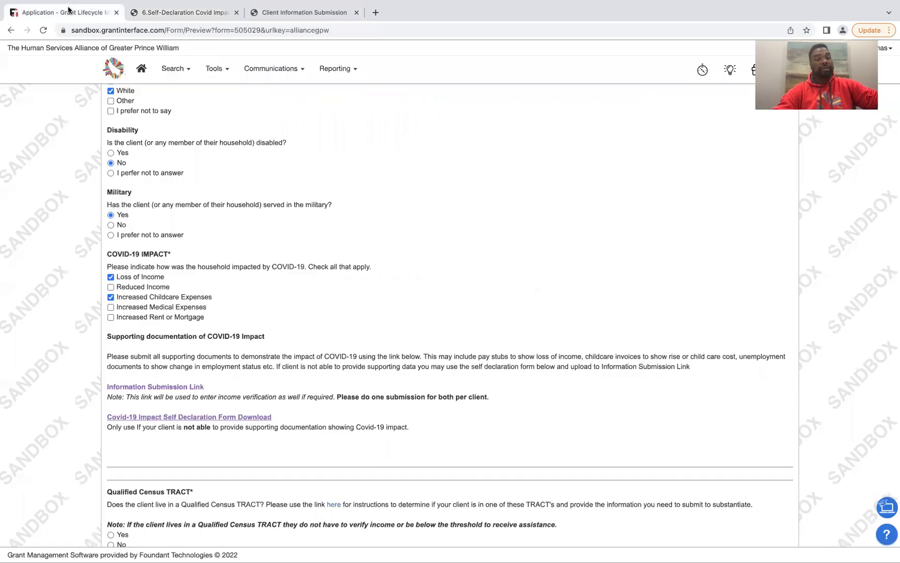
Choose Blue Ribbon Results Academy as the organization in the Alchemer submission form
click(290, 11)
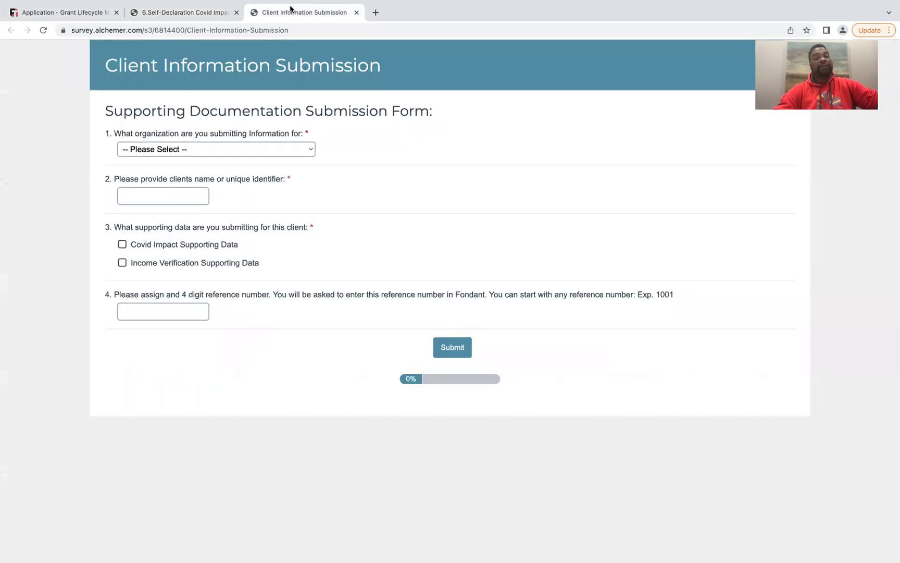
click(190, 151)
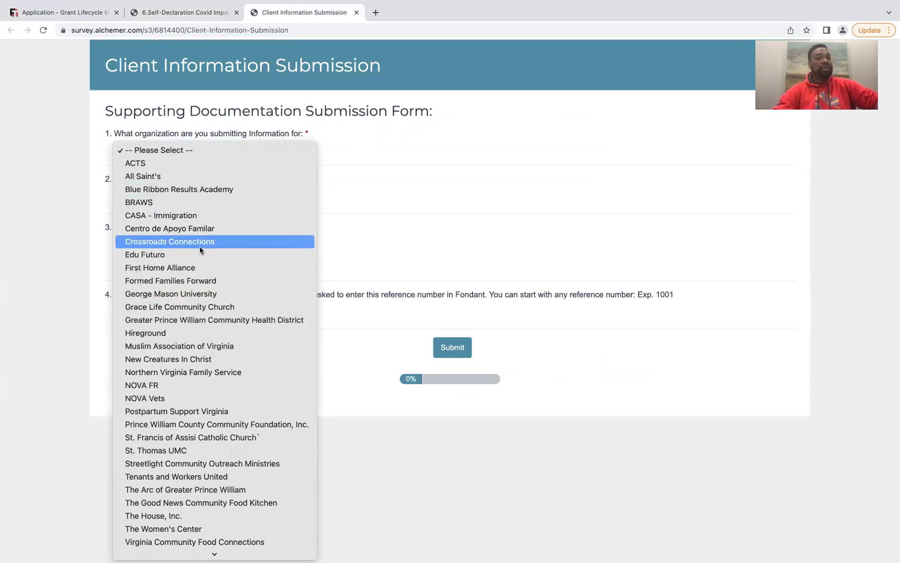
click(217, 189)
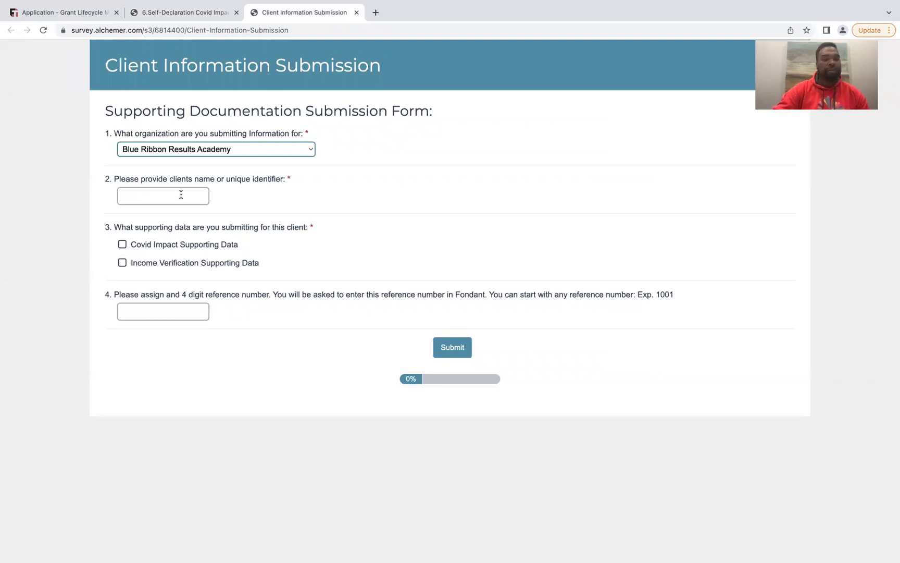
click(93, 17)
Review the Service Area and First Time Client Infomation sections, then go back to the submission form
scroll(208, 206, up, 15)
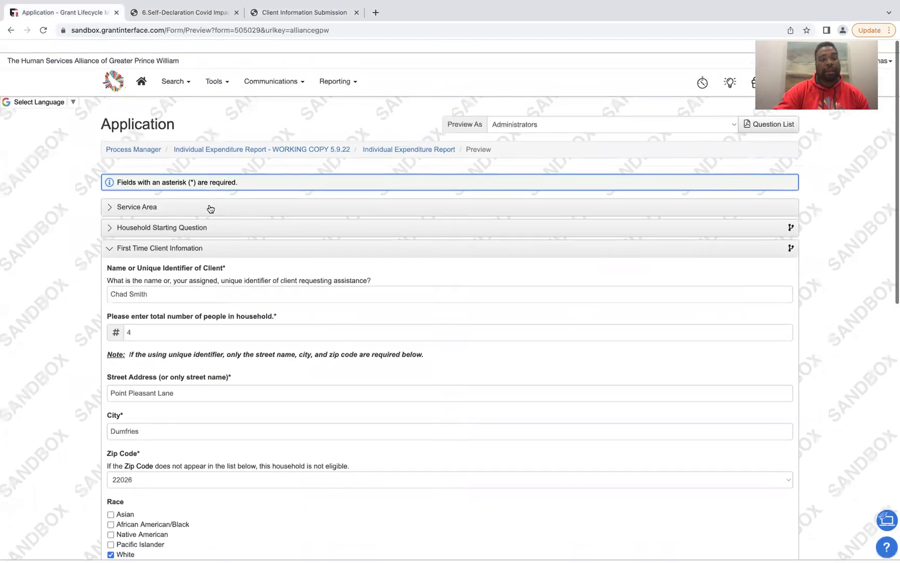
click(168, 196)
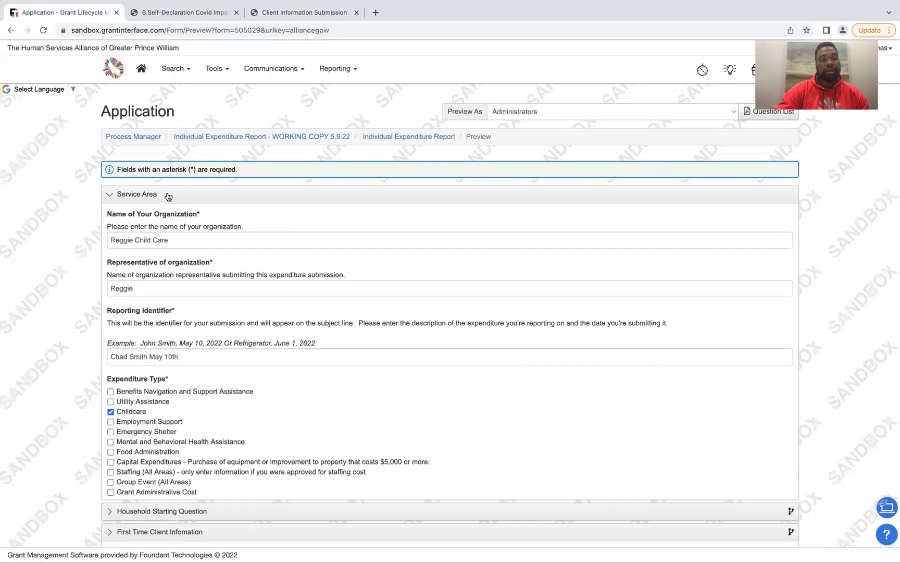
click(156, 197)
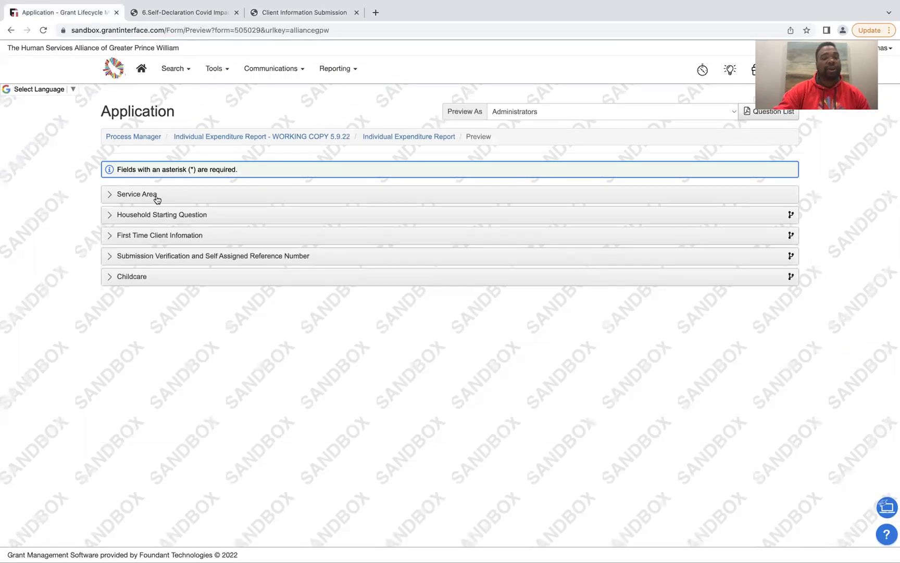
click(163, 238)
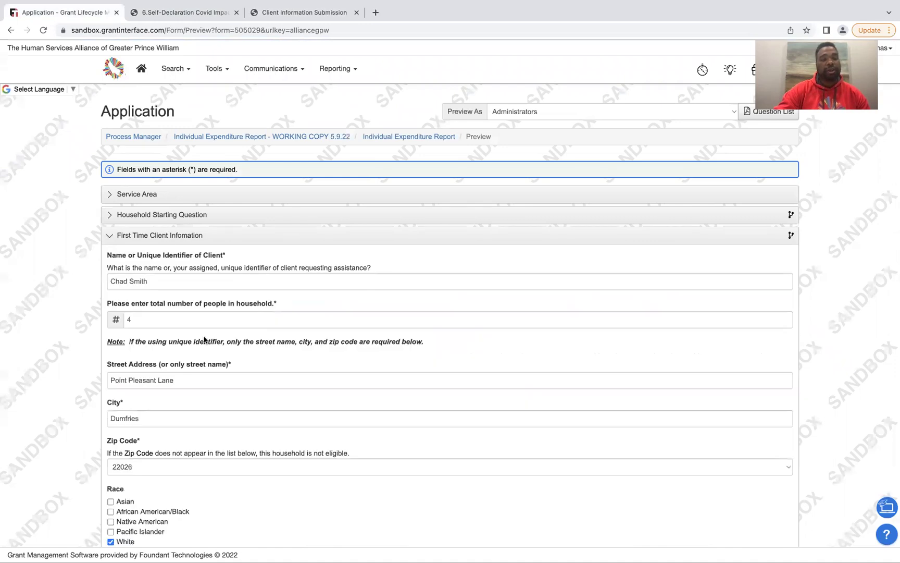
scroll(204, 340, down, 4)
scroll(203, 339, down, 6)
scroll(205, 342, up, 2)
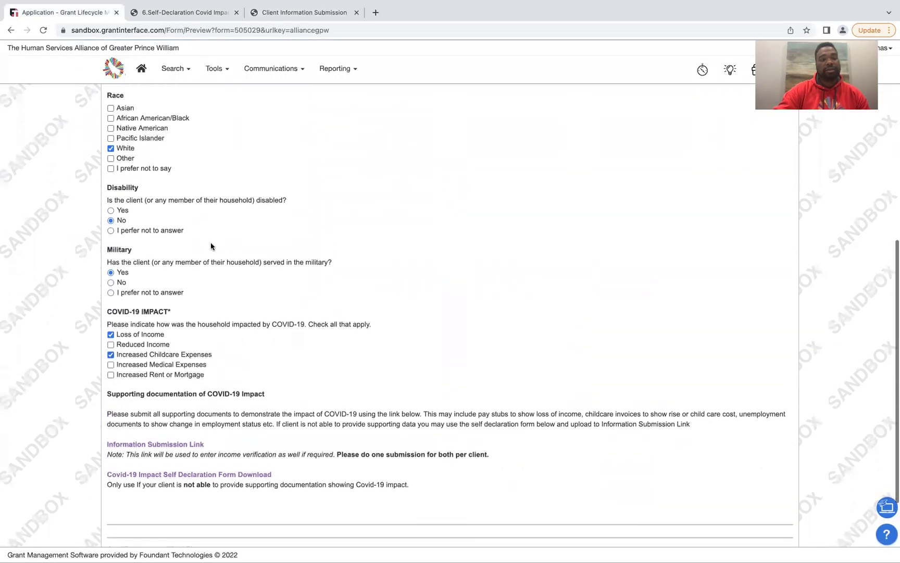
click(290, 12)
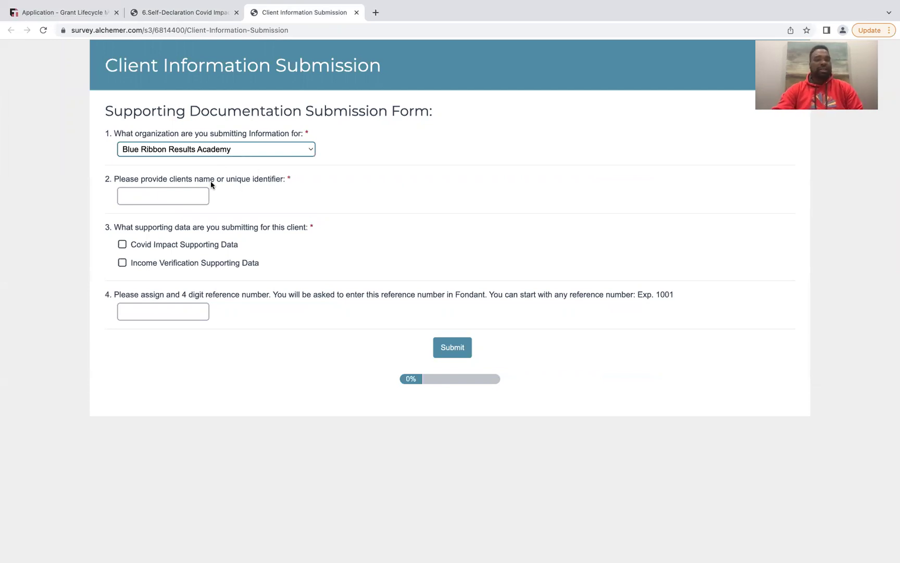
Enter the client's name in question 2 and tick Covid Impact Supporting Data
click(188, 197)
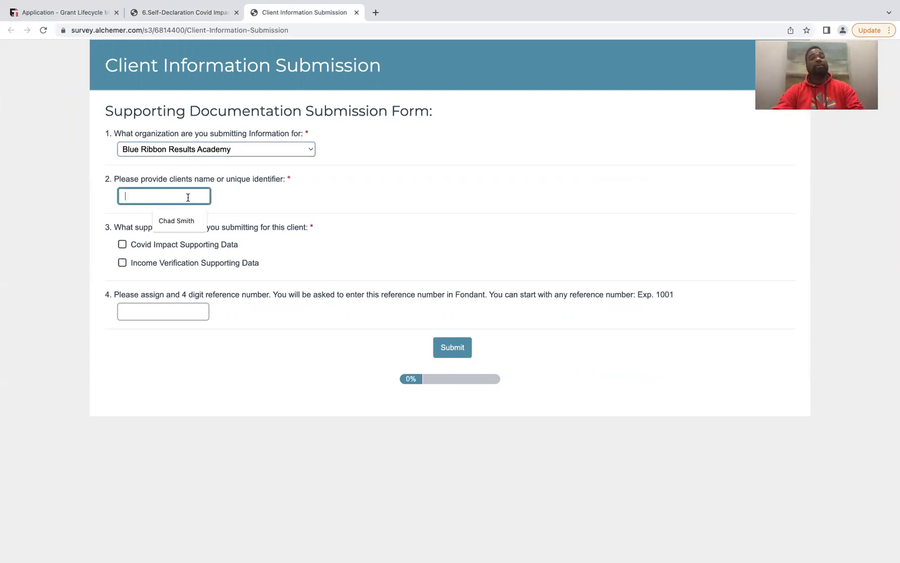
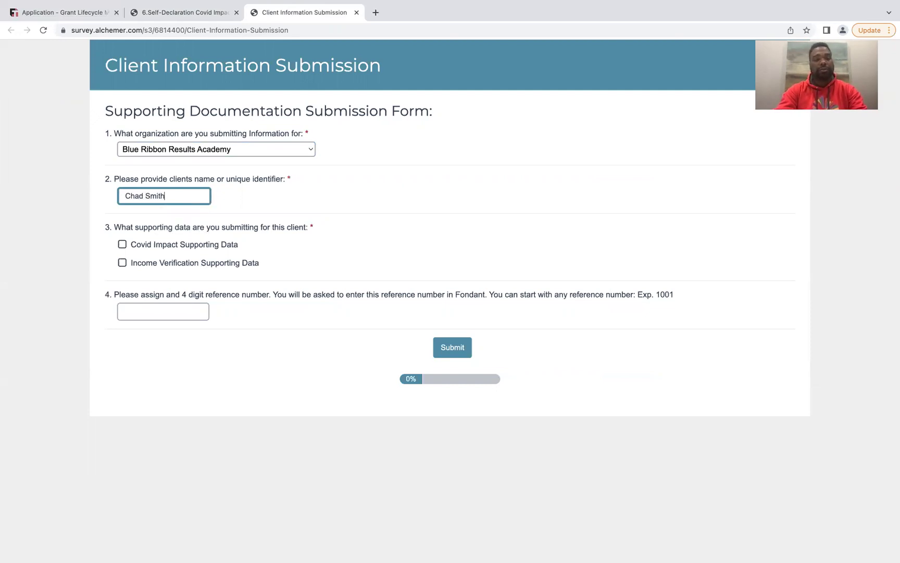
click(122, 244)
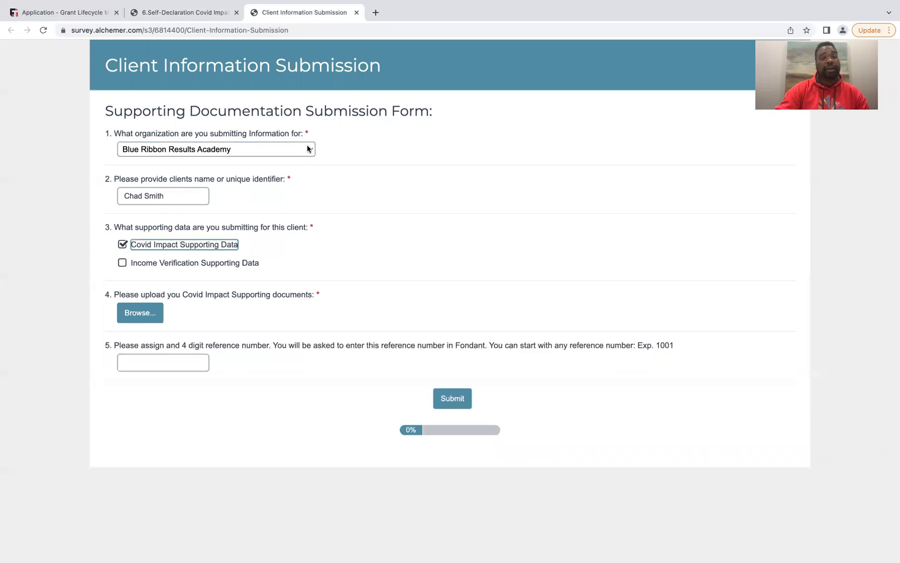
click(183, 13)
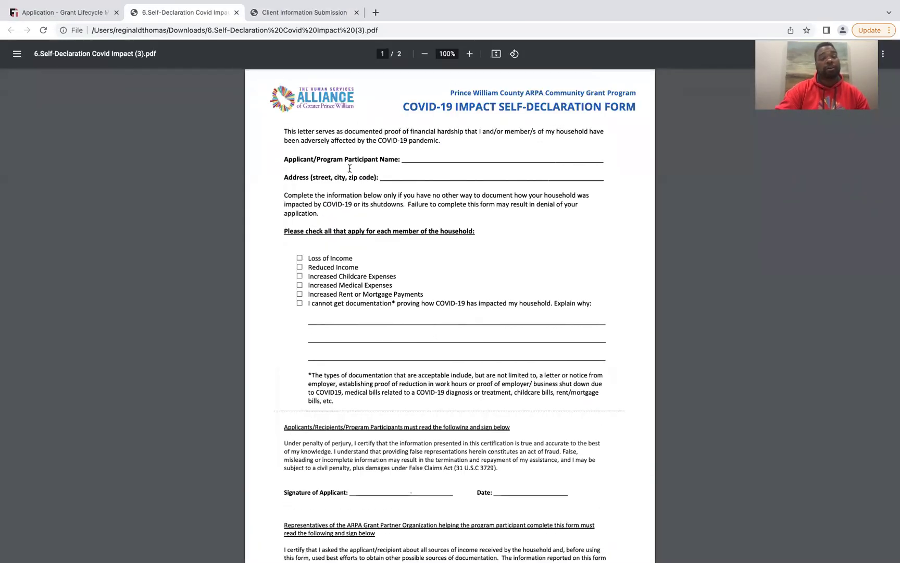
Compare the self-declaration PDF with the application's COVID-19 impact answers
scroll(375, 272, down, 3)
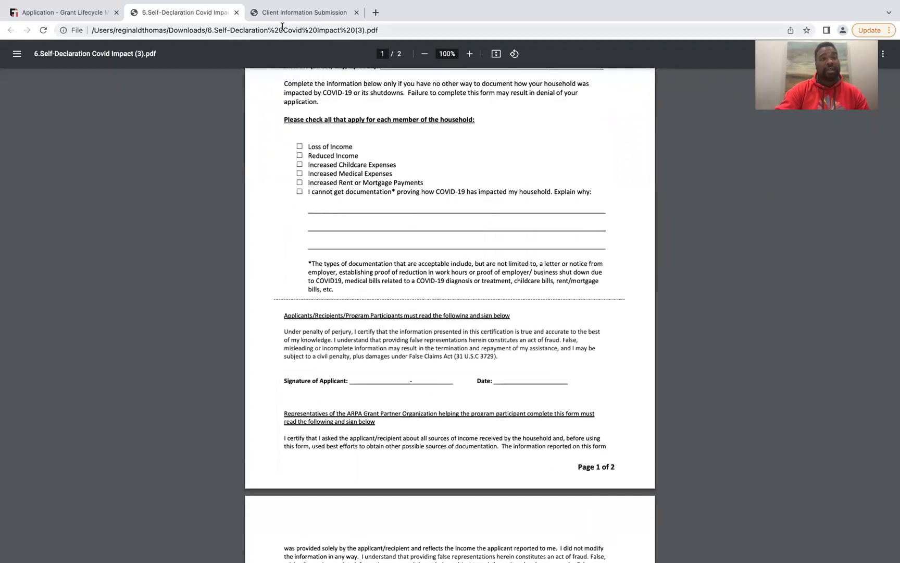
click(74, 13)
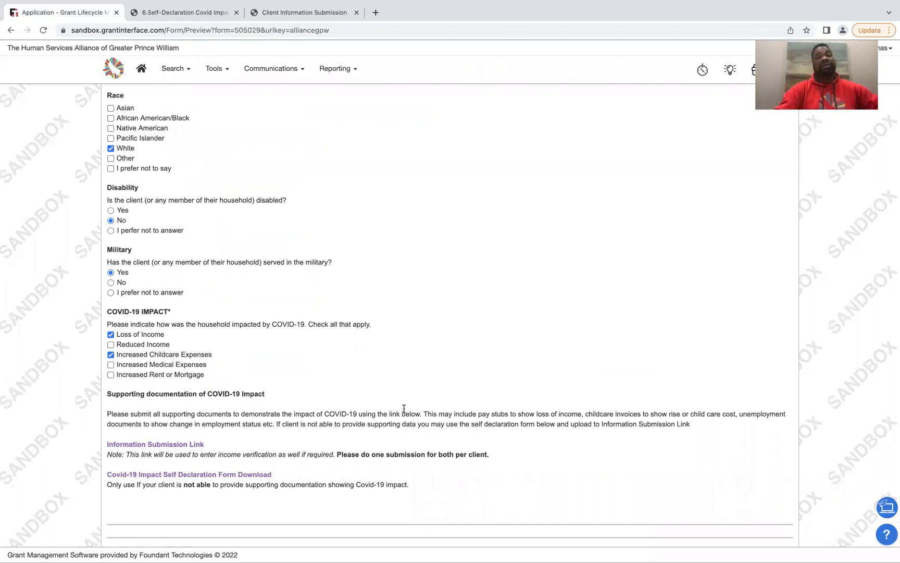
click(324, 14)
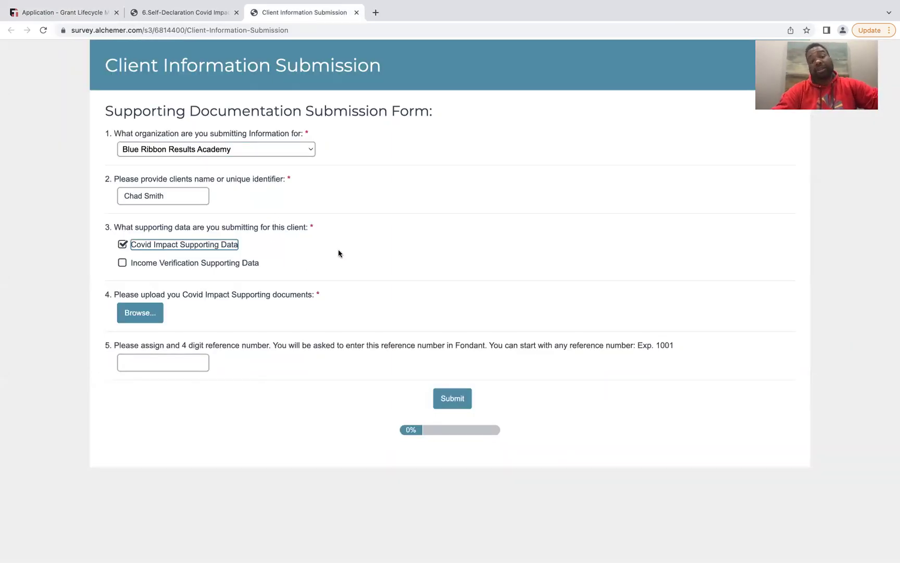
Enter the client's four-digit reference number in question 5 of the submission form
click(168, 359)
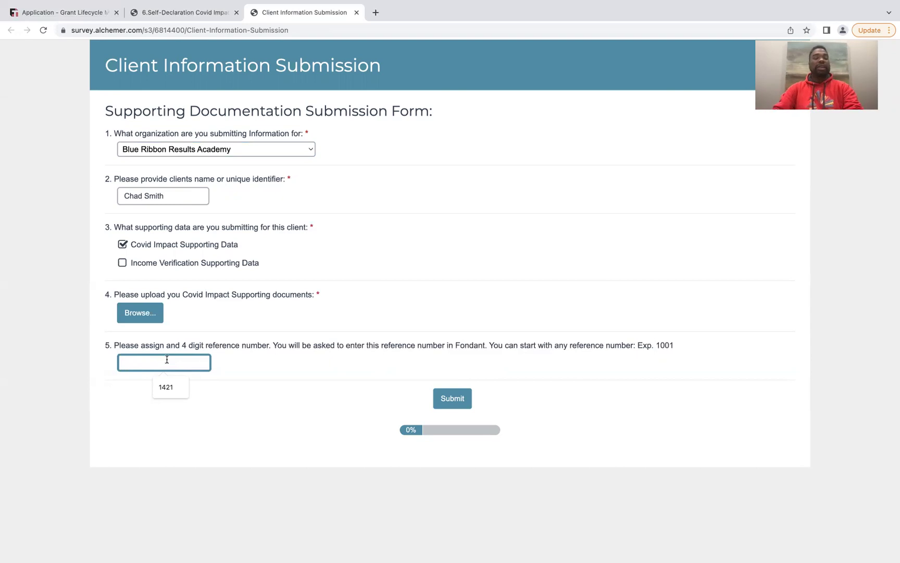
text(1000)
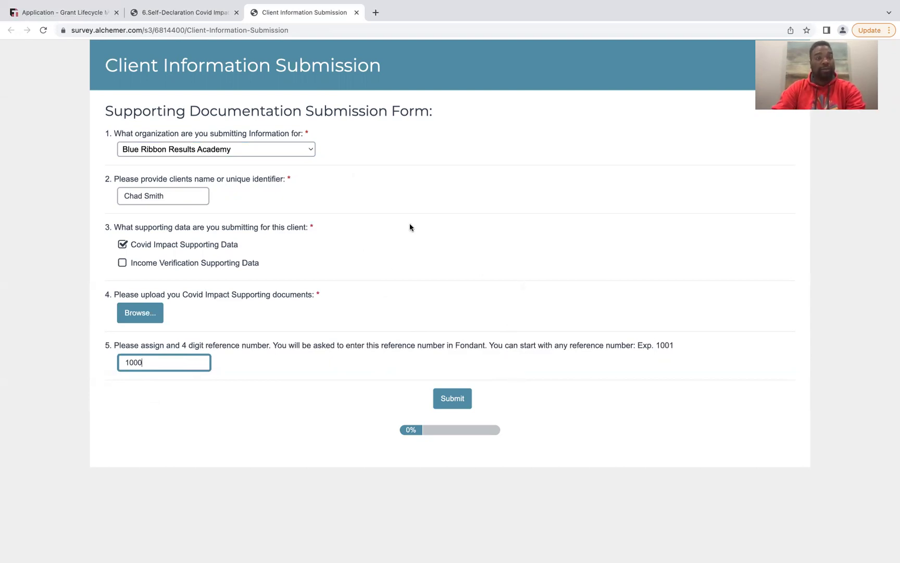
click(166, 13)
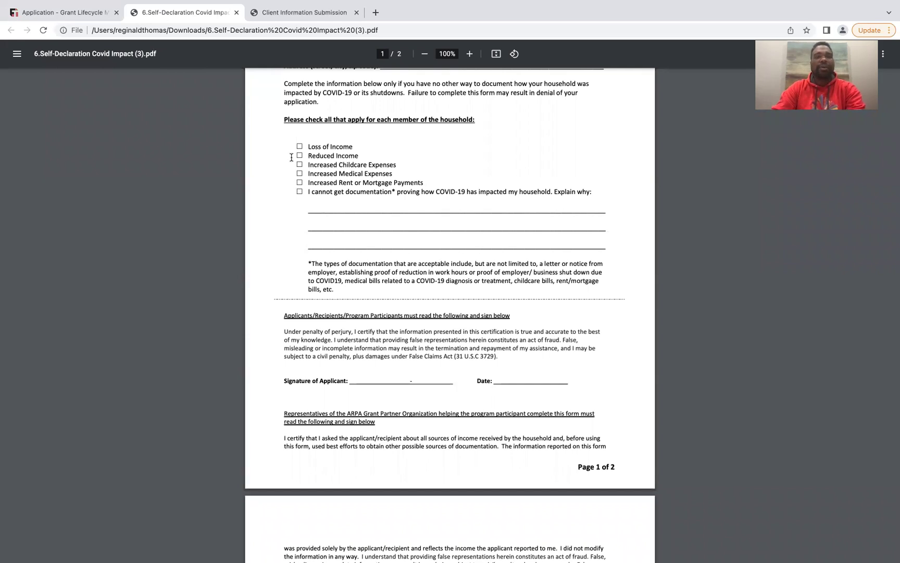
Return to the grant application preview and scroll down to the Qualified Census TRACT question
click(302, 13)
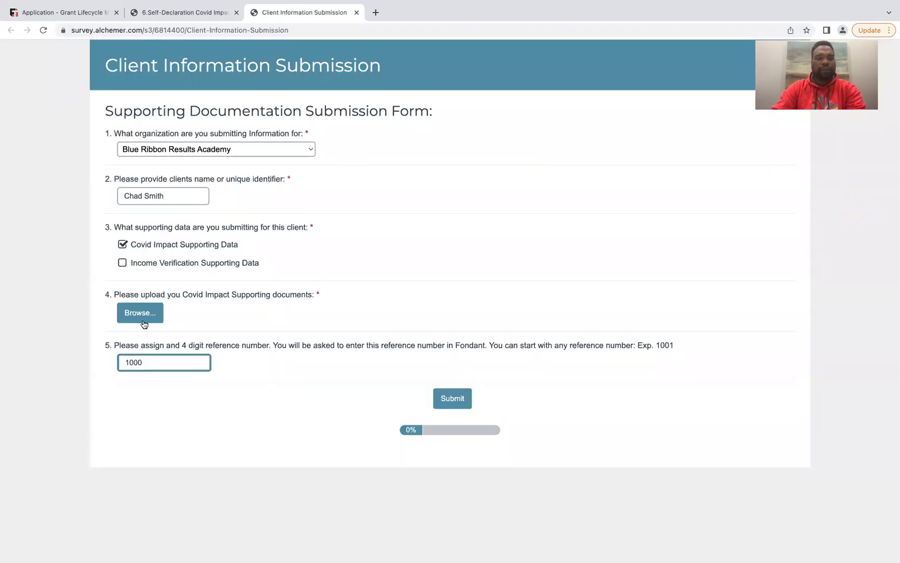
click(174, 13)
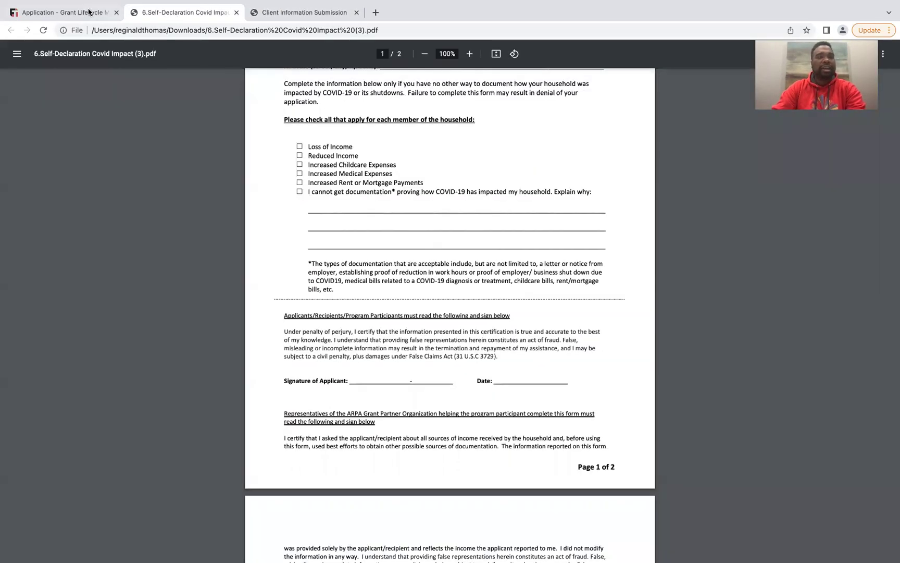
click(88, 13)
scroll(210, 454, down, 4)
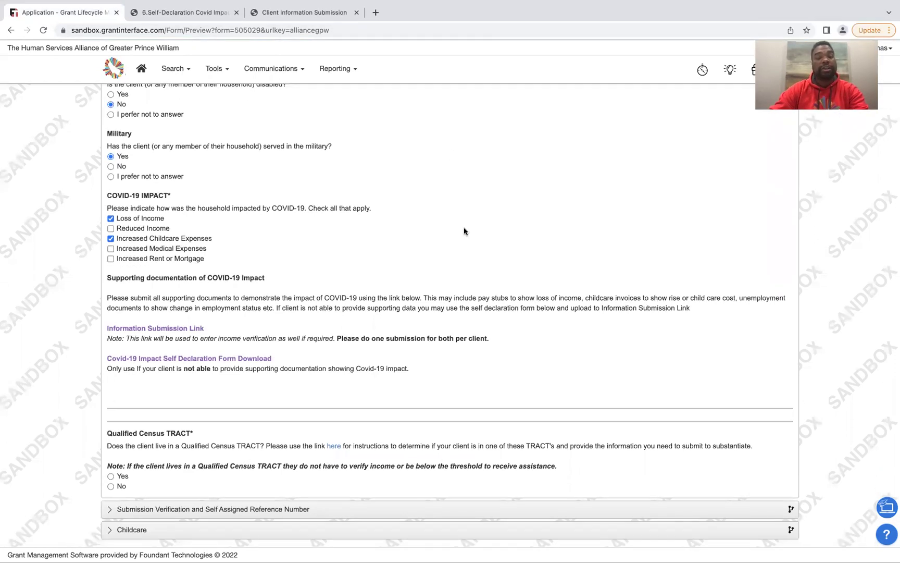
Follow the Qualified Census TRACT link and open the downloaded instructions file, leaving full screen
click(334, 446)
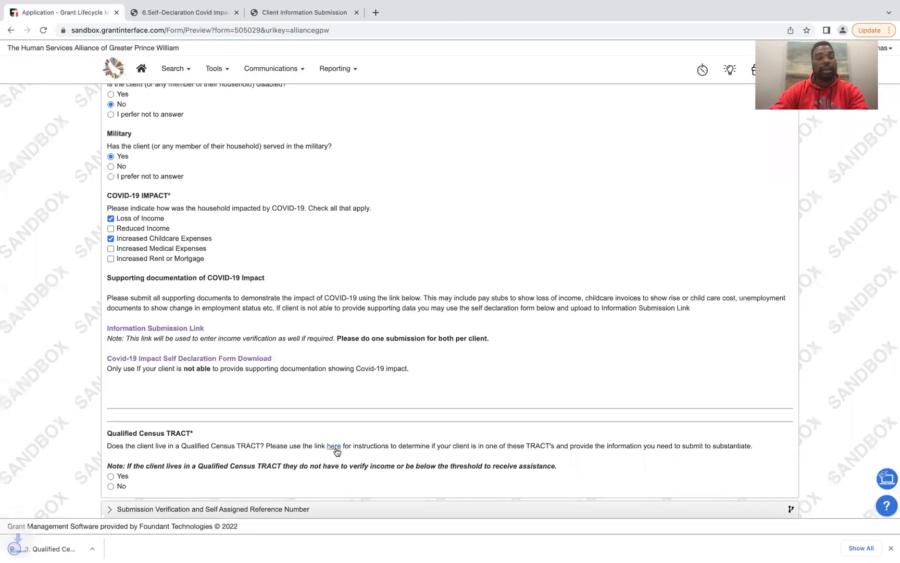
click(59, 548)
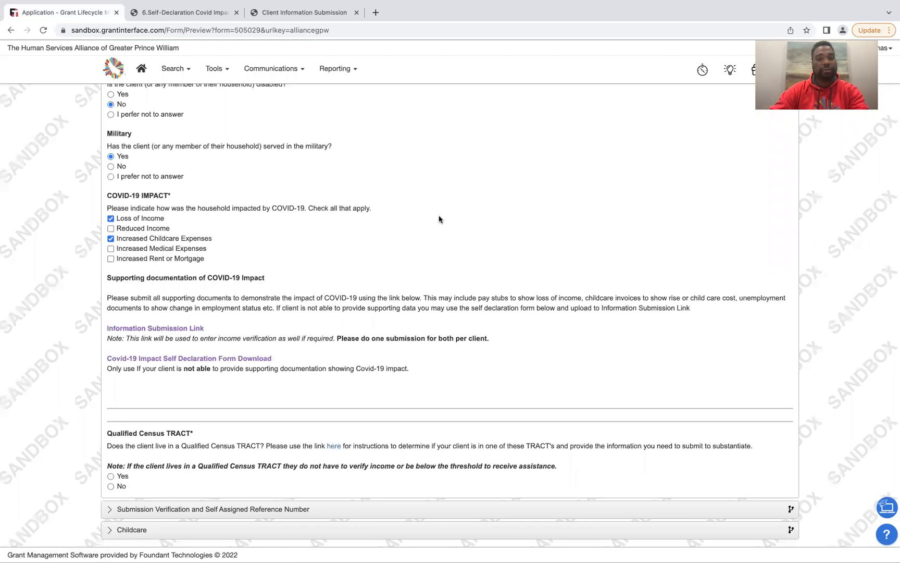
mouse_move(388, 5)
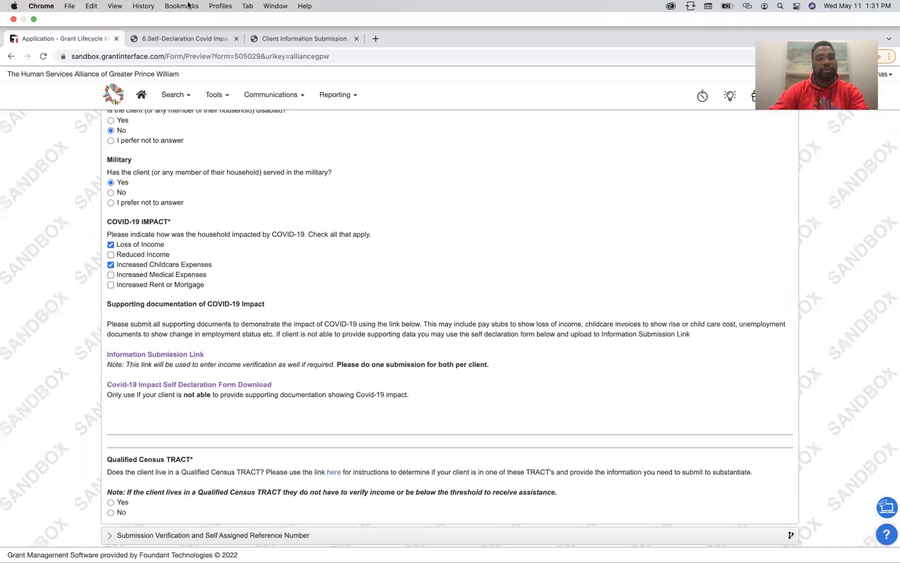
click(34, 20)
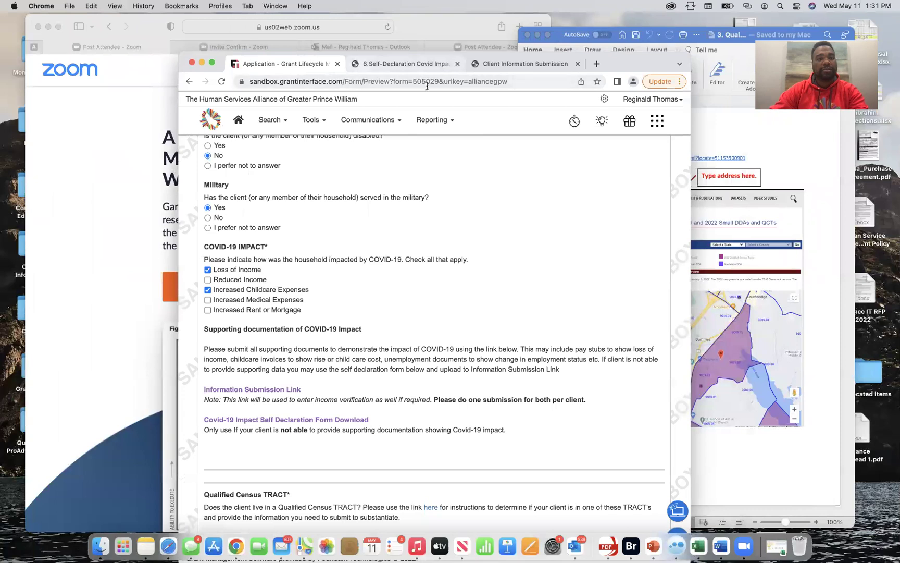
Follow the census tract 'here' link again and open the instructions .docx in Word
scroll(396, 295, down, 3)
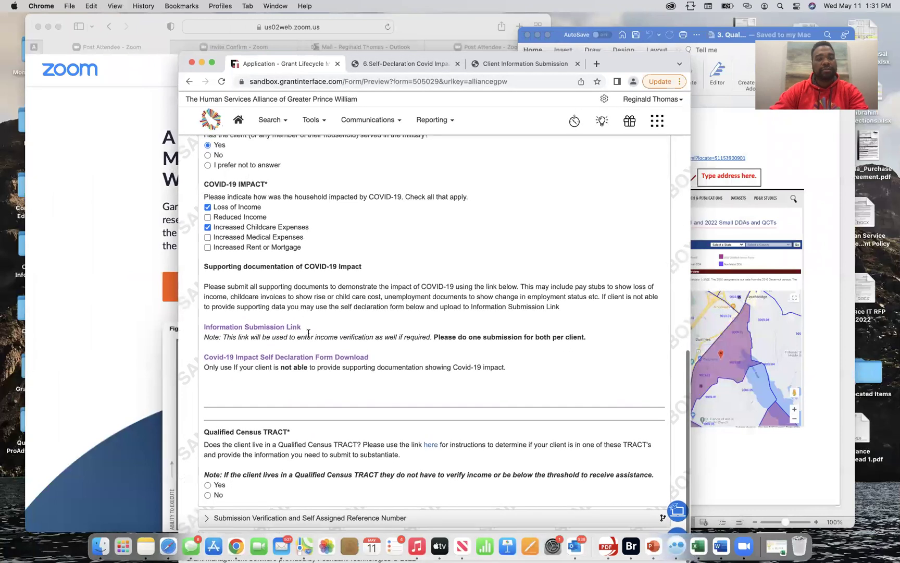
scroll(320, 295, up, 2)
scroll(320, 295, down, 2)
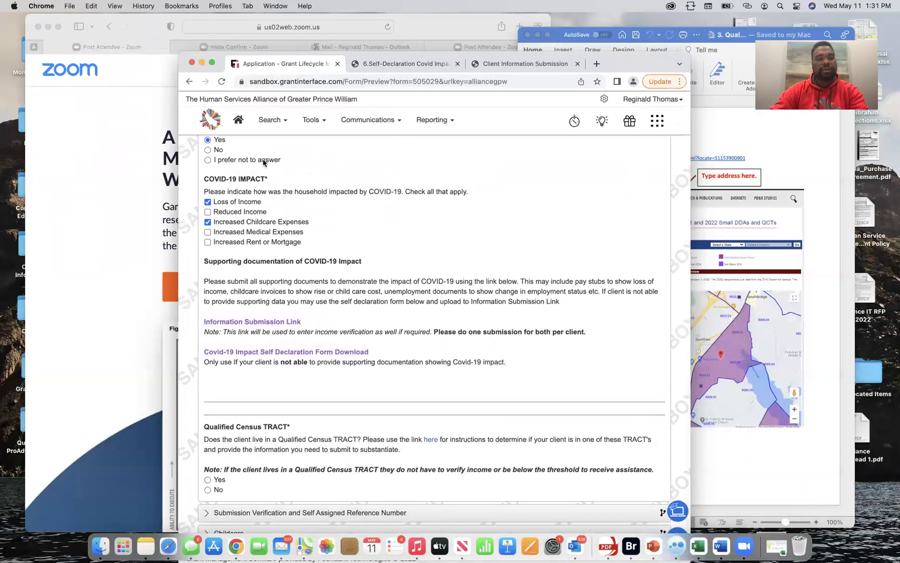
scroll(337, 268, up, 5)
scroll(337, 269, down, 3)
scroll(337, 268, down, 2)
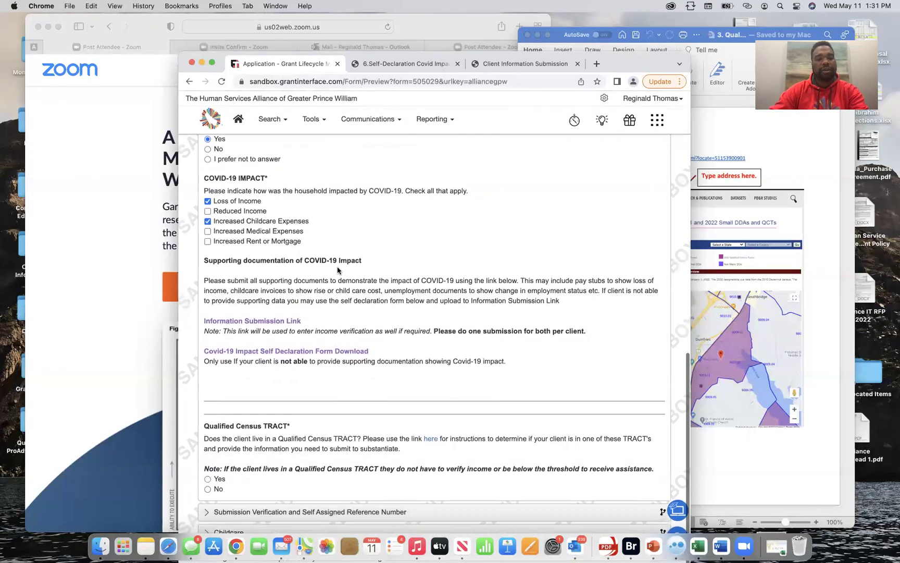
click(431, 440)
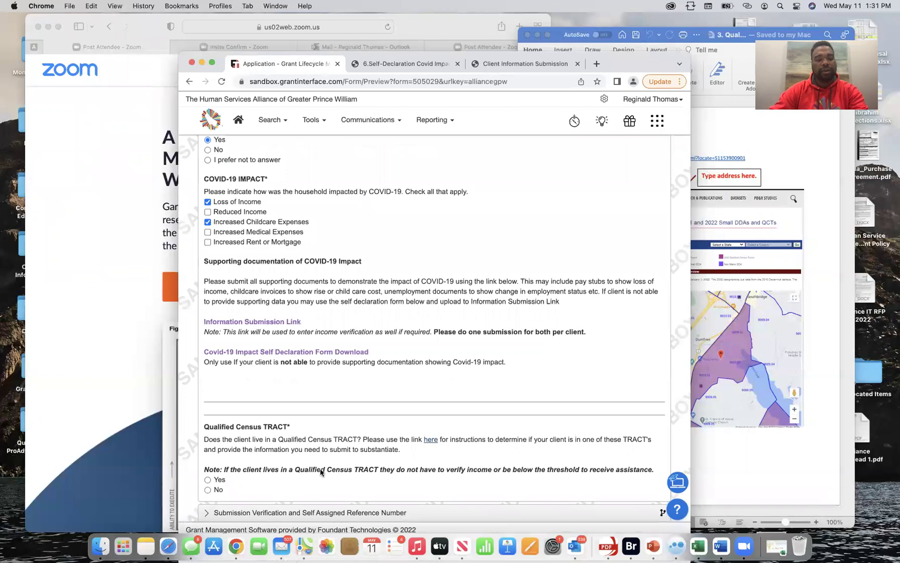
click(213, 65)
click(61, 554)
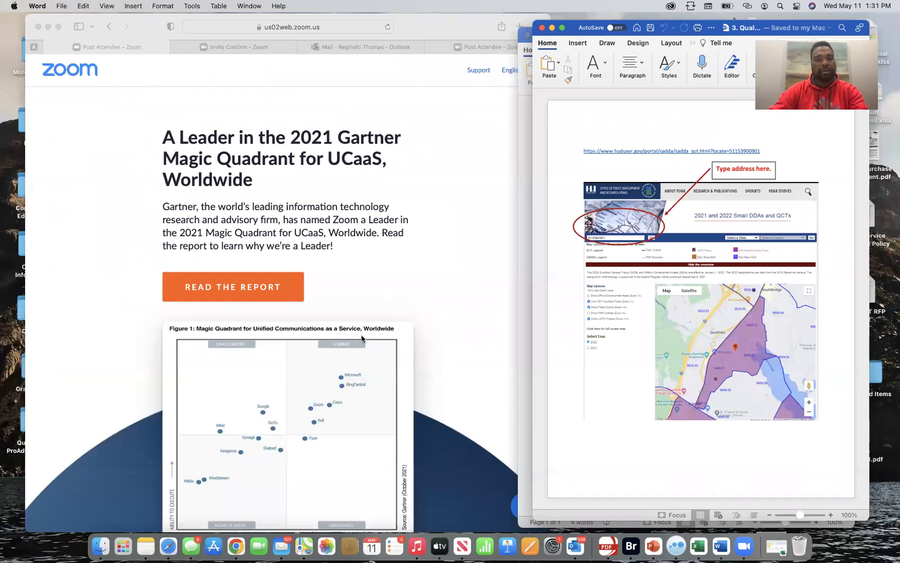
Close the duplicate copy of the census tract instructions document in Word
click(721, 548)
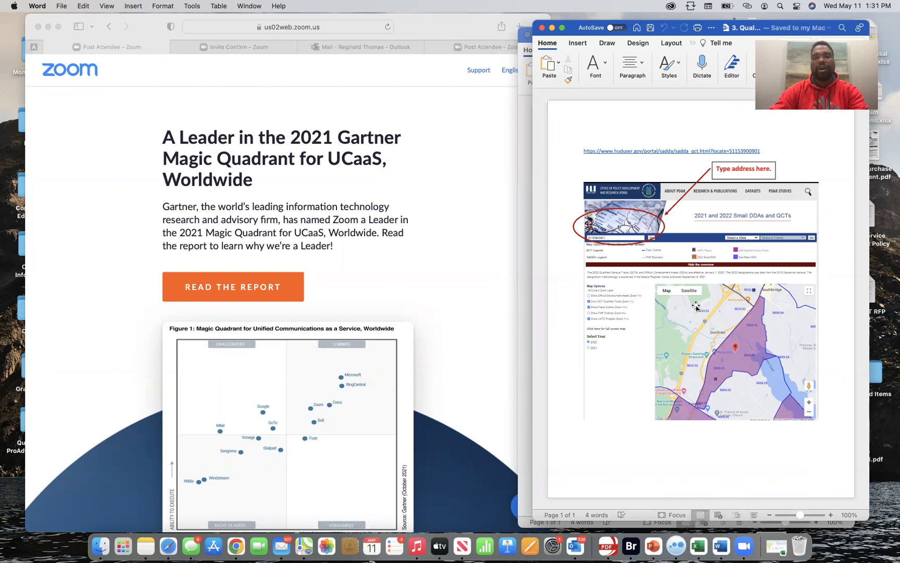
drag(568, 30, 195, 43)
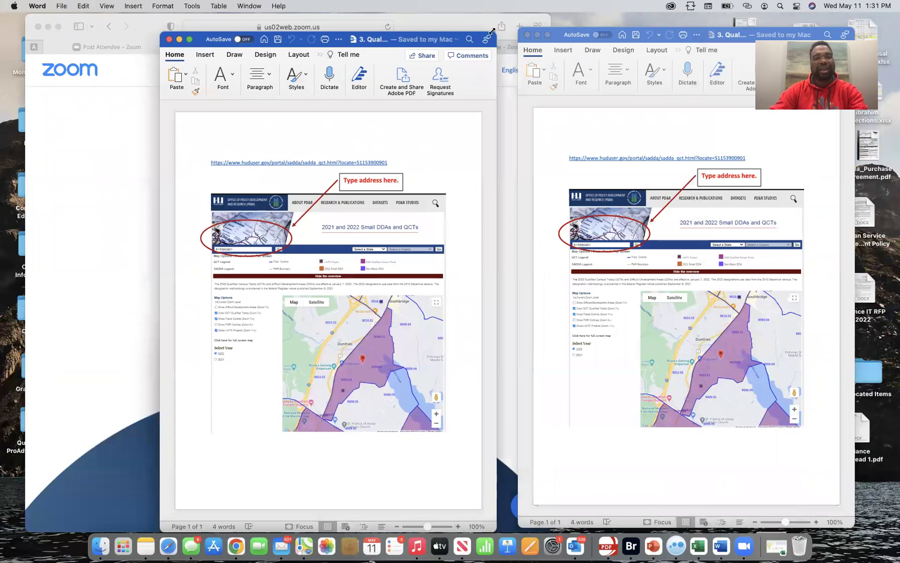
click(528, 36)
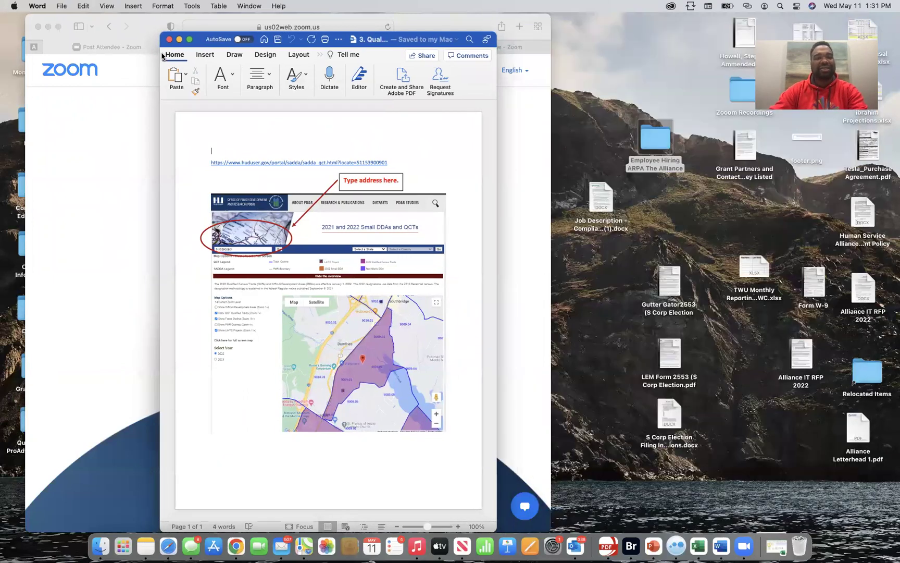
Copy the huduser.gov QCT locator link from the document, then restore the windowed view
click(189, 43)
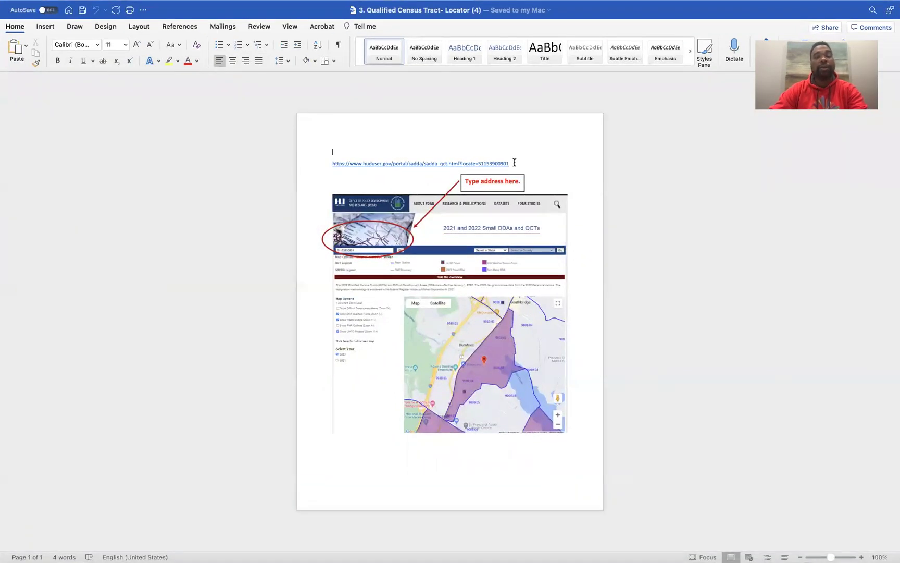
drag(515, 162, 448, 155)
drag(382, 155, 336, 166)
right_click(335, 165)
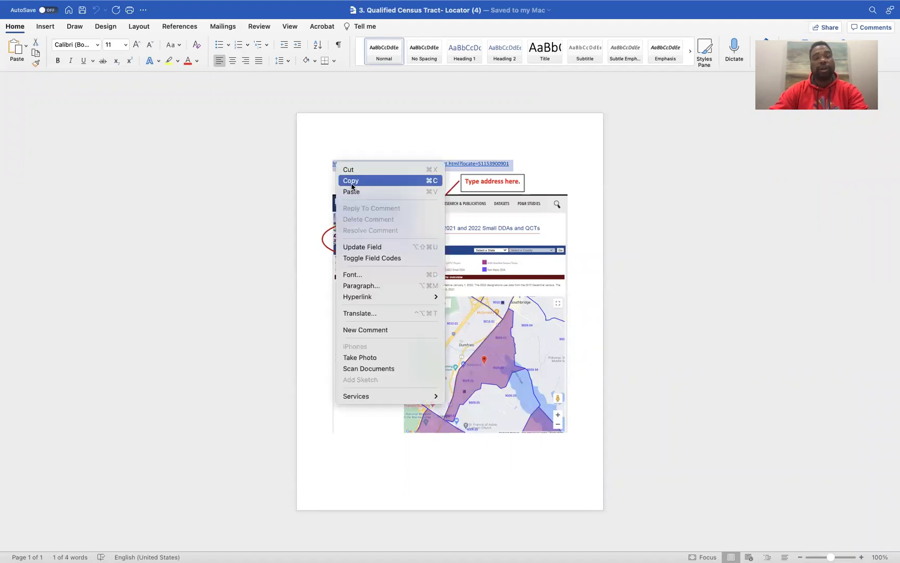
click(353, 181)
mouse_move(24, 5)
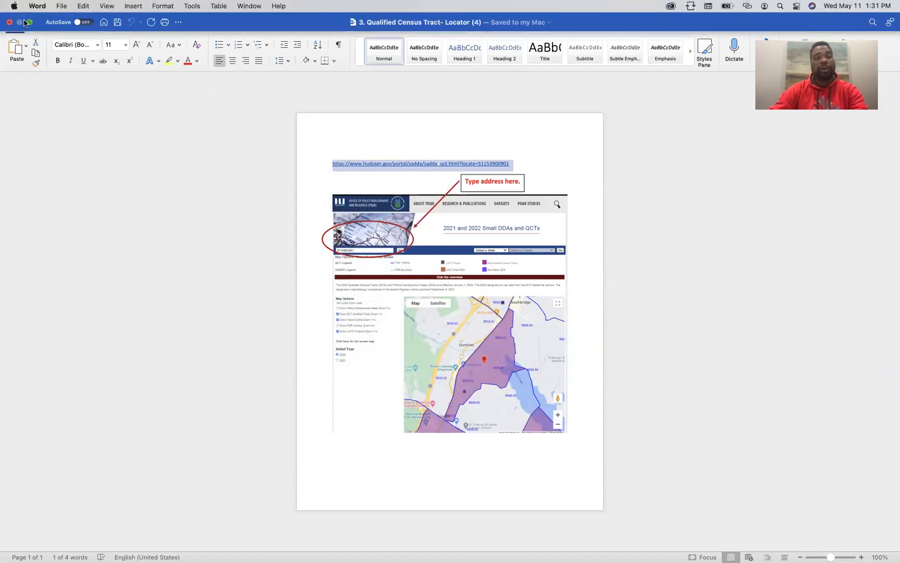
click(30, 22)
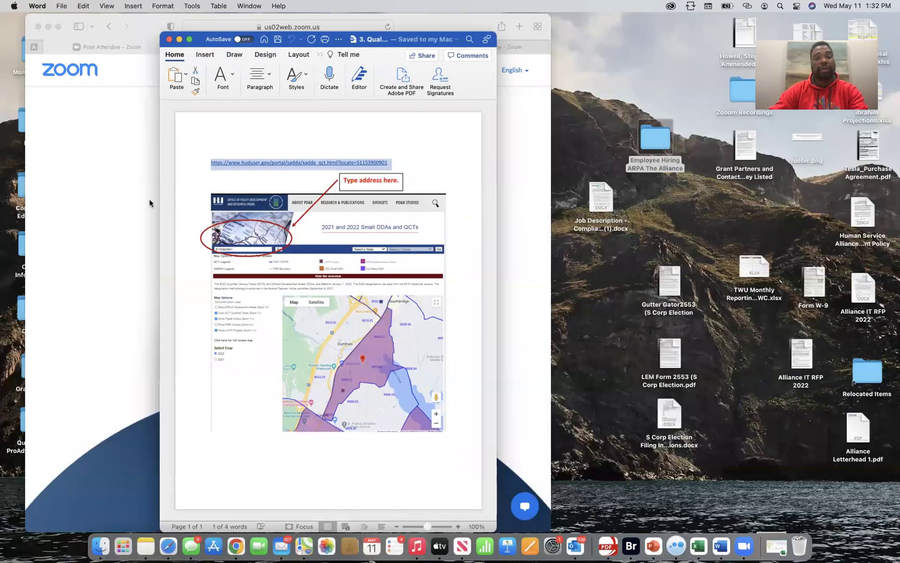
Load the copied huduser.gov link in a new Chrome tab to show the 2021/2022 Small DDAs and QCTs map
click(244, 549)
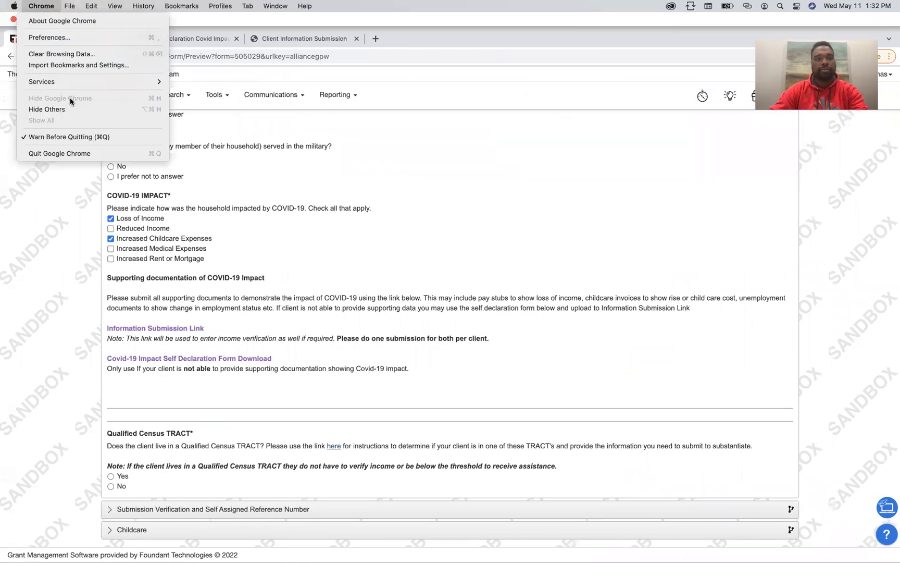
click(506, 247)
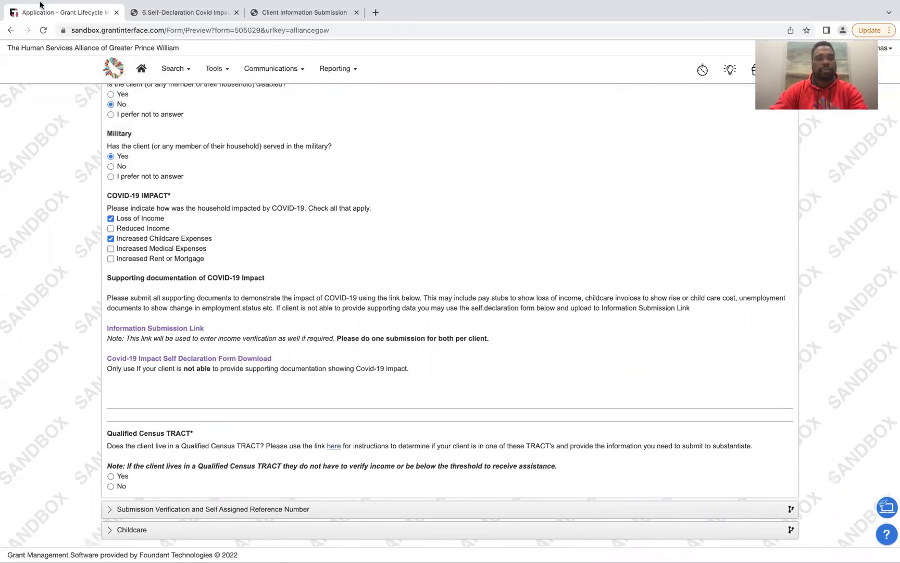
click(33, 20)
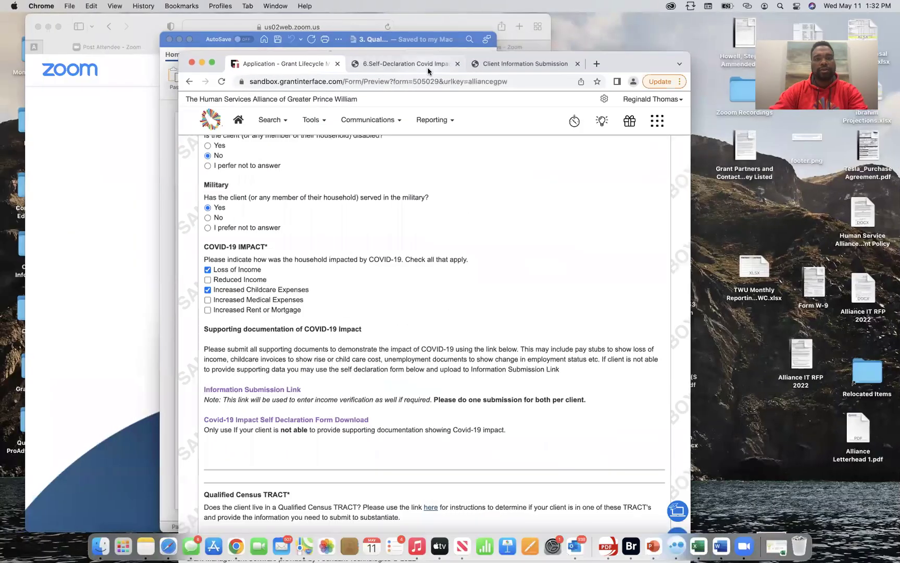
click(598, 63)
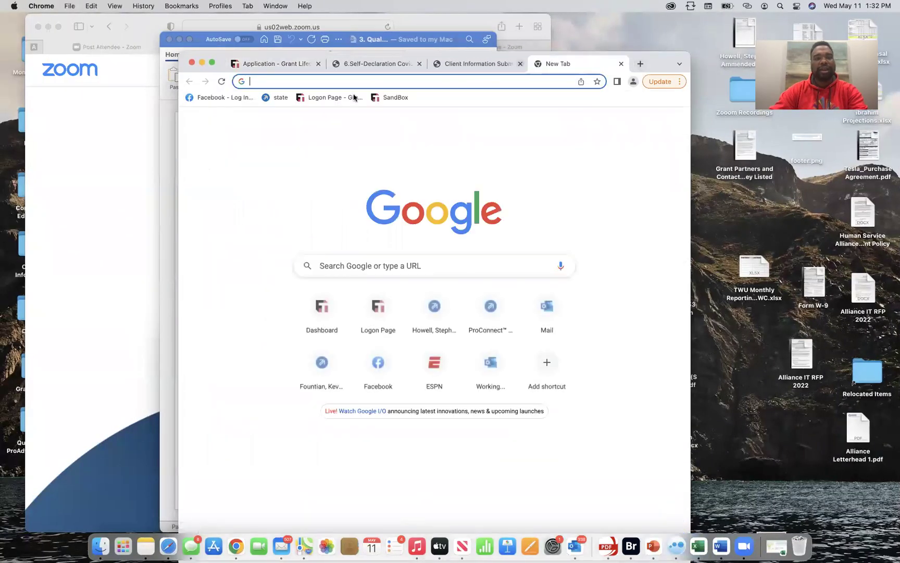
click(360, 86)
right_click(359, 86)
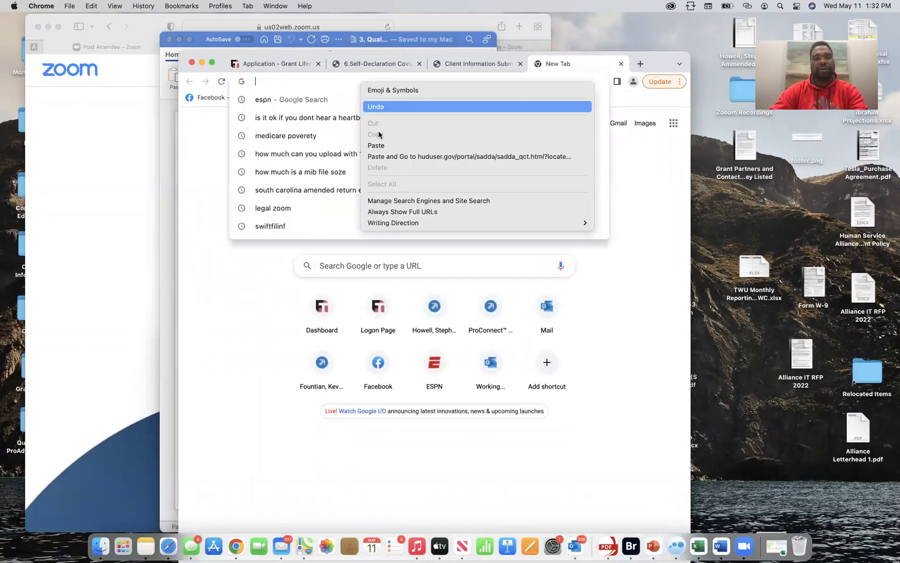
click(385, 146)
key(Return)
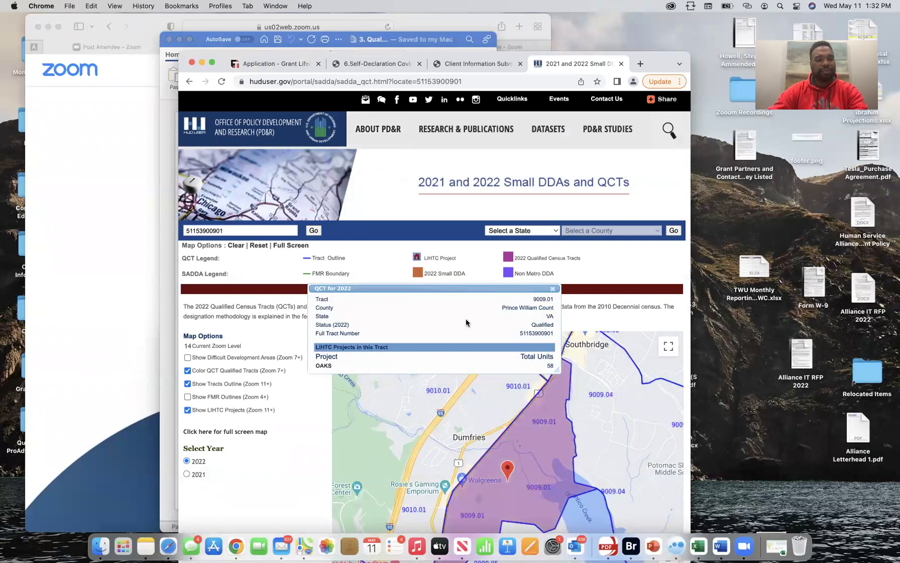
Replace tract 9009.01 in the QCT map search with the client's street address and search
click(552, 291)
double_click(242, 229)
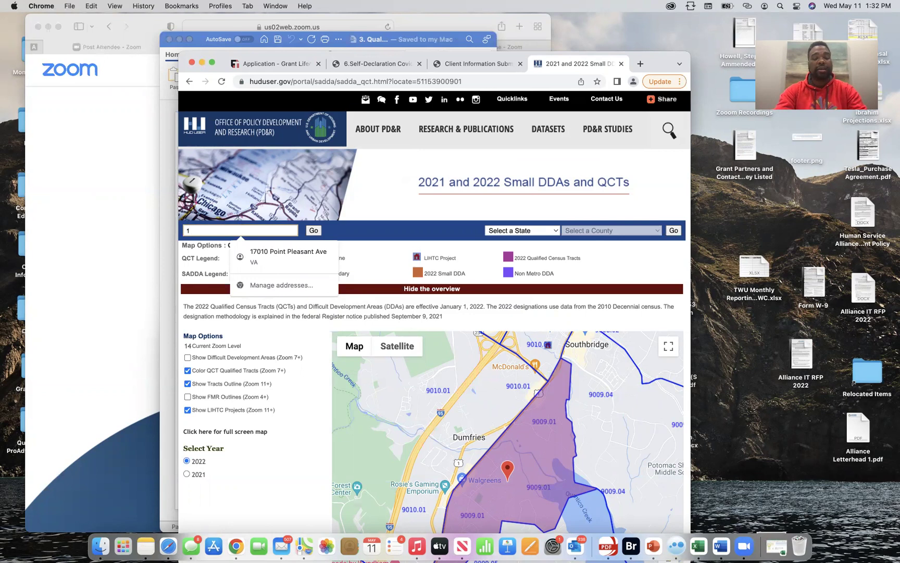
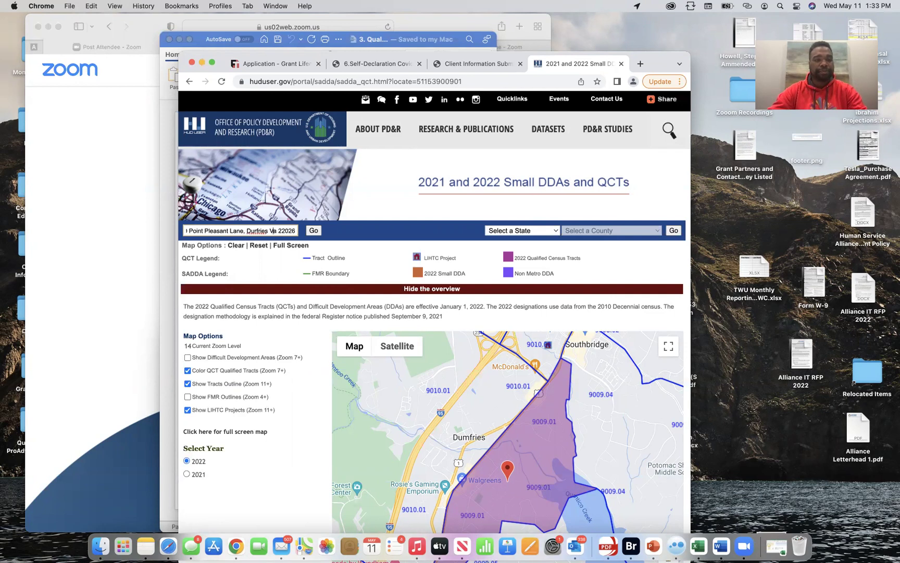
click(258, 231)
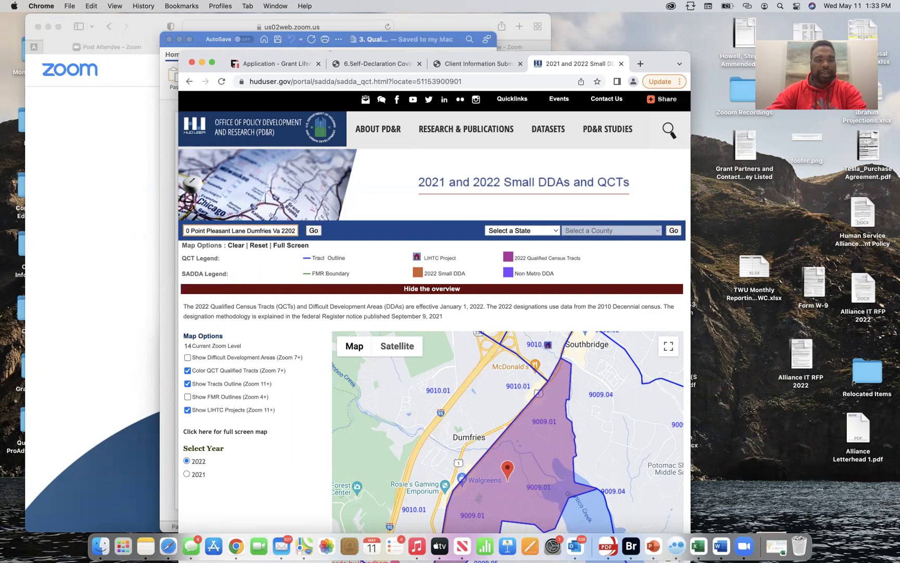
click(316, 230)
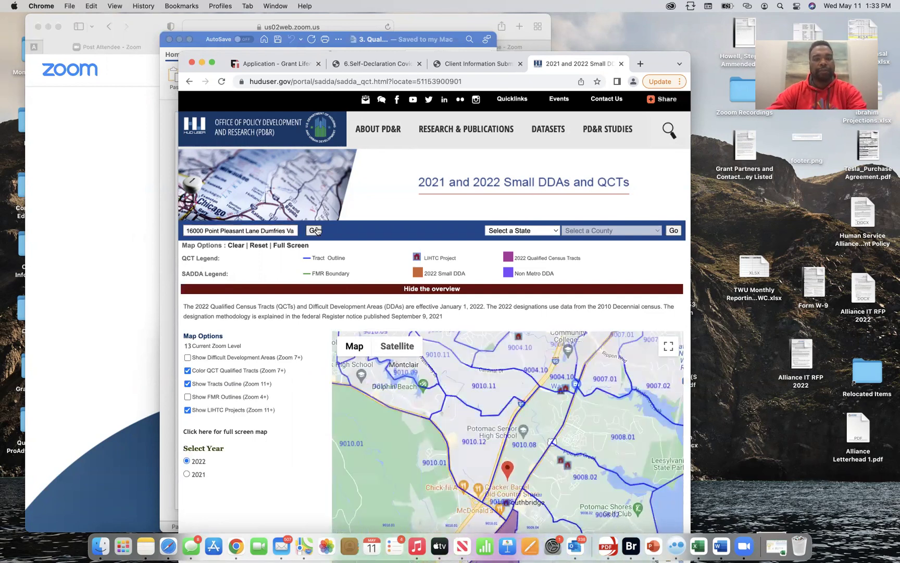
scroll(504, 333, down, 5)
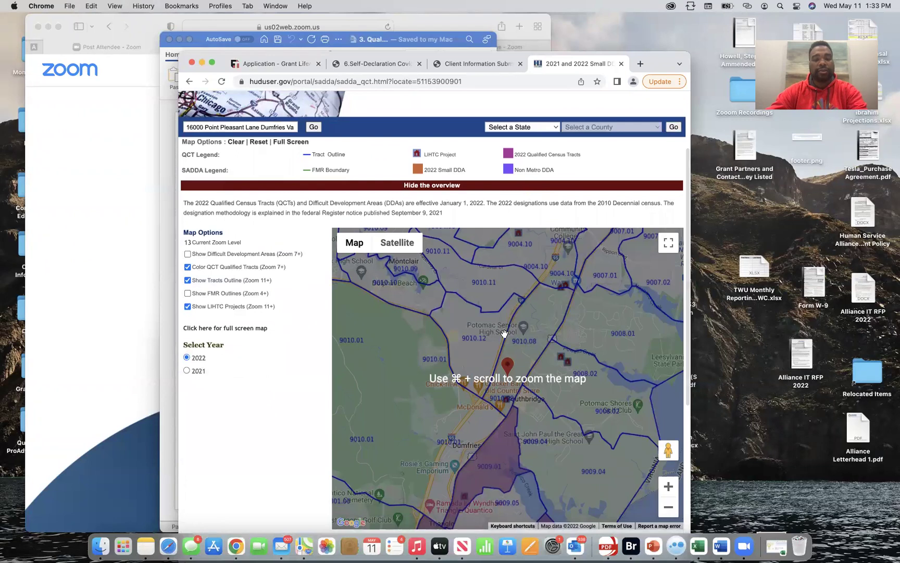
scroll(504, 333, down, 2)
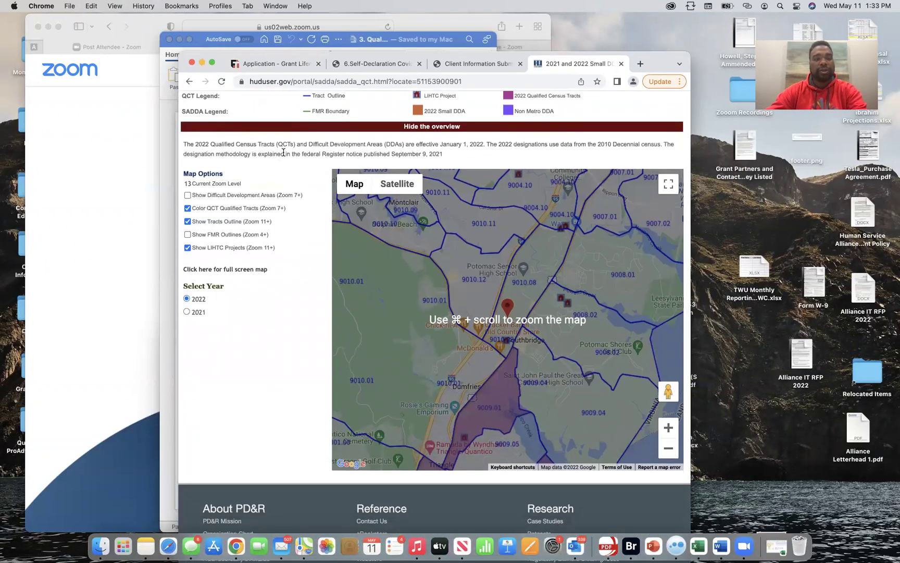
scroll(307, 193, up, 2)
click(319, 135)
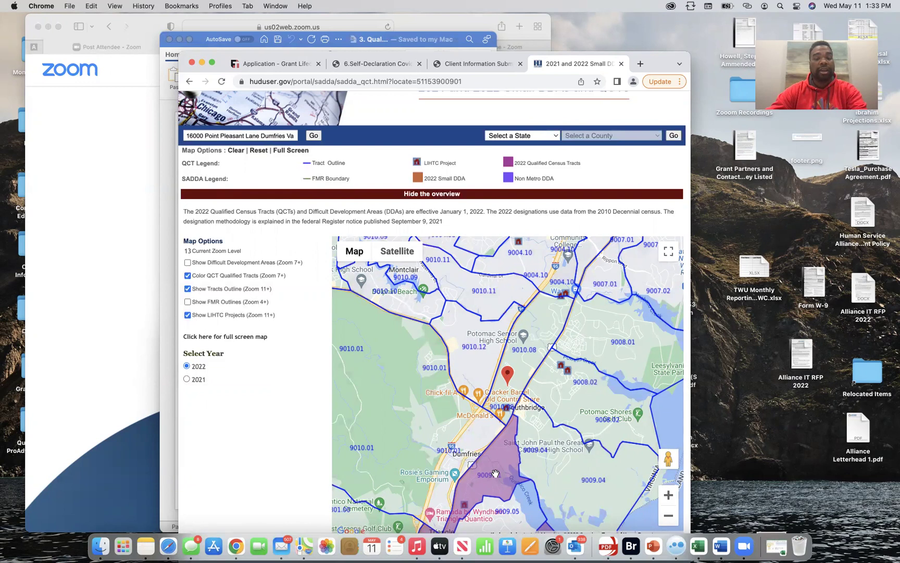
scroll(495, 473, down, 2)
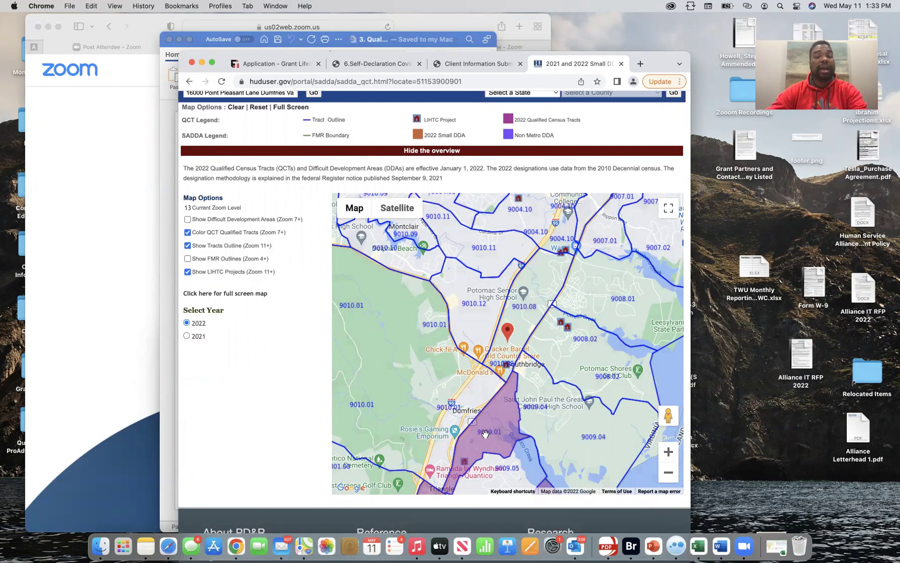
Move through the open browser tabs to reach the grant application form
click(69, 6)
click(292, 328)
click(463, 64)
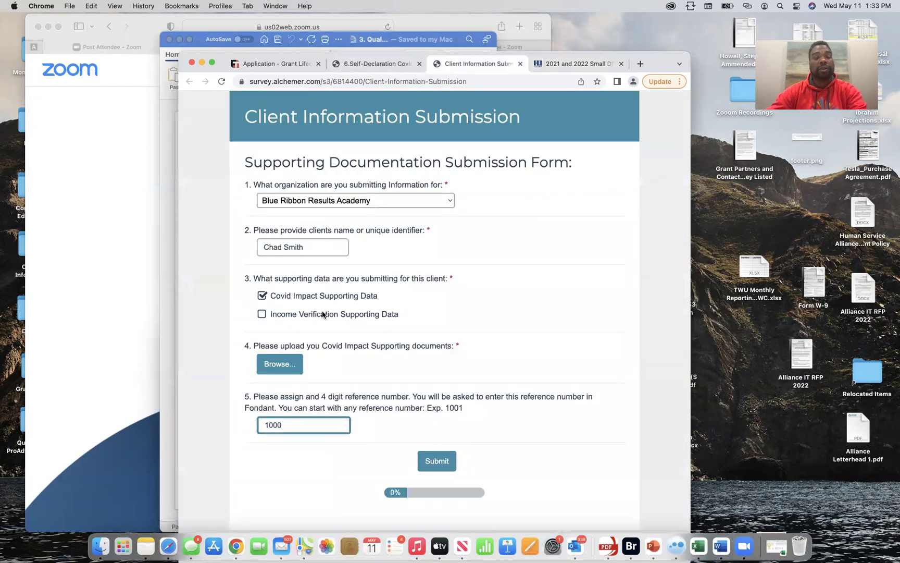
click(370, 65)
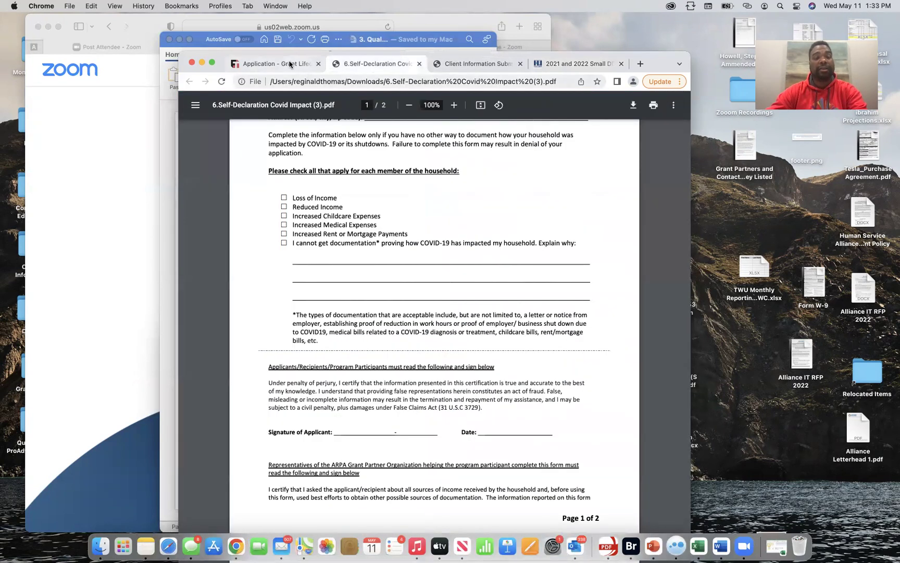
click(290, 64)
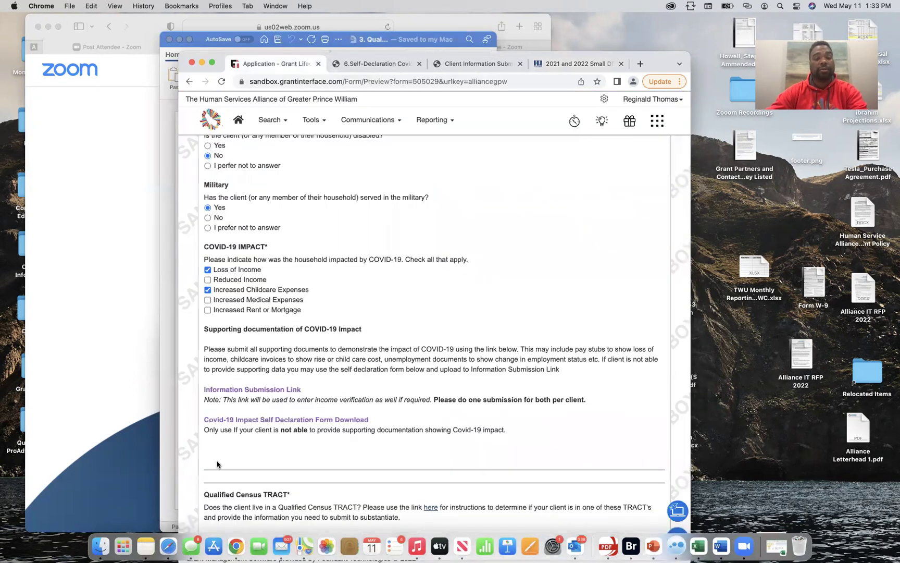
Mark the Qualified Census TRACT question No and go back to the HUD map
scroll(336, 313, down, 3)
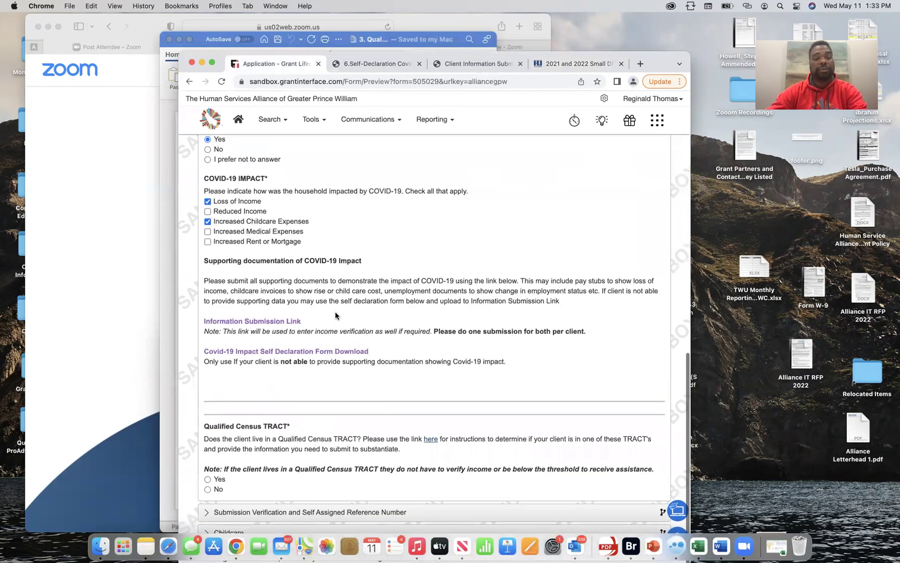
click(207, 490)
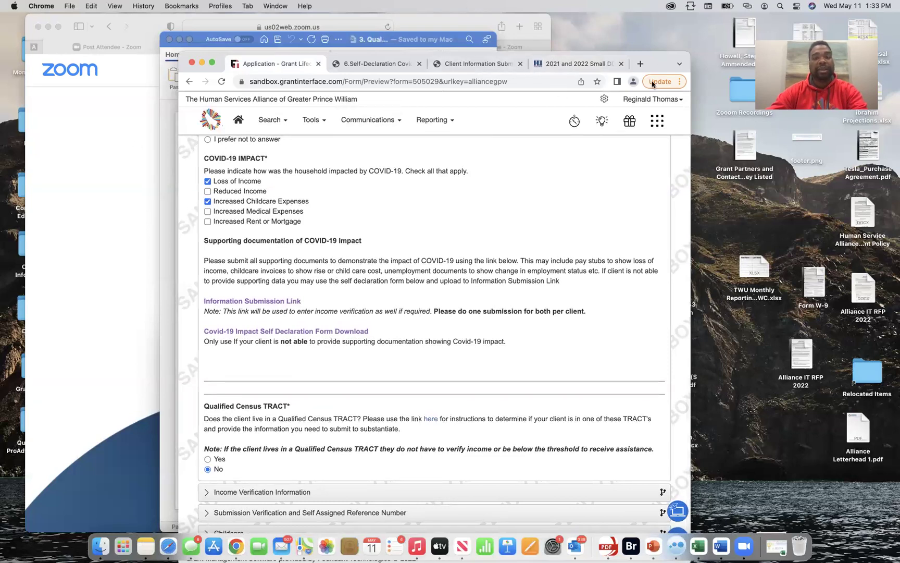
click(585, 67)
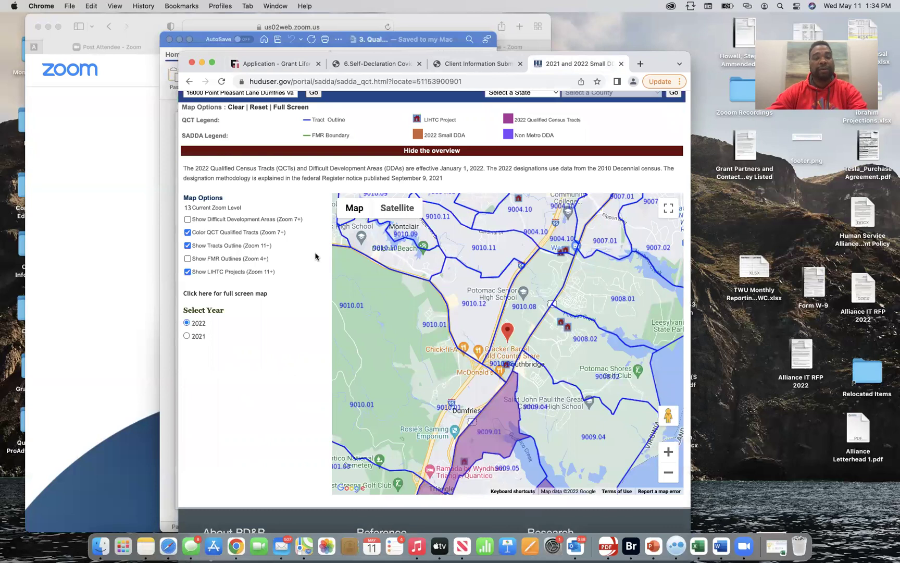
Preview the HUD map page for printing, cancel, and return to the full-screen grant application
click(67, 6)
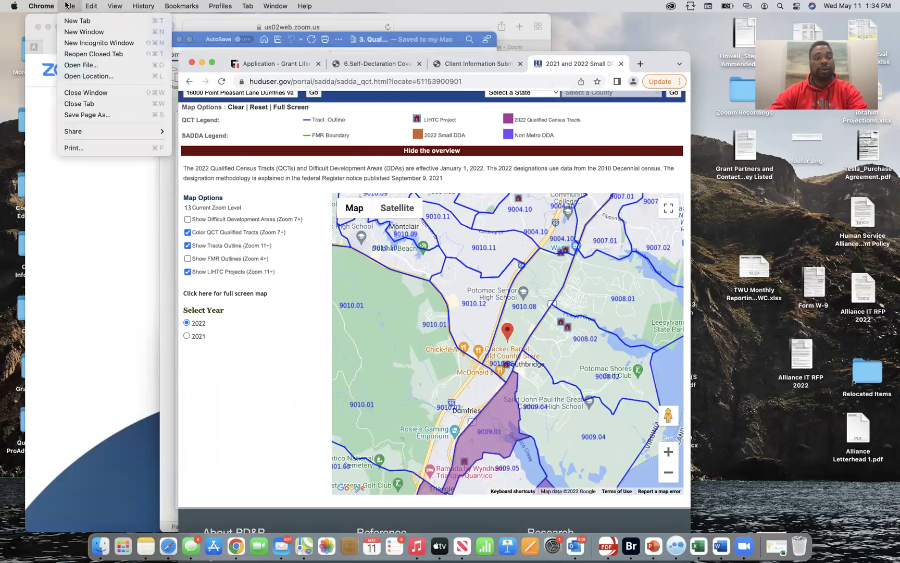
click(89, 148)
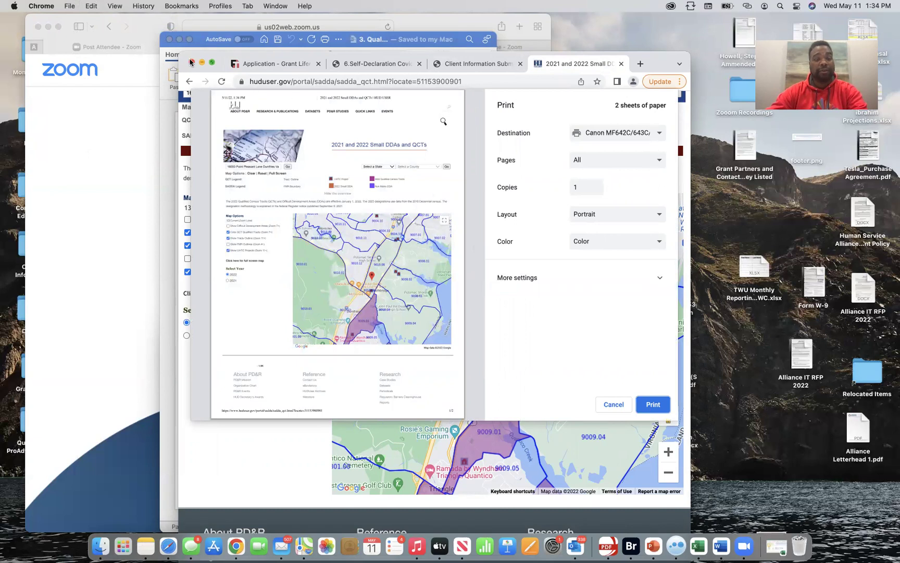
click(117, 167)
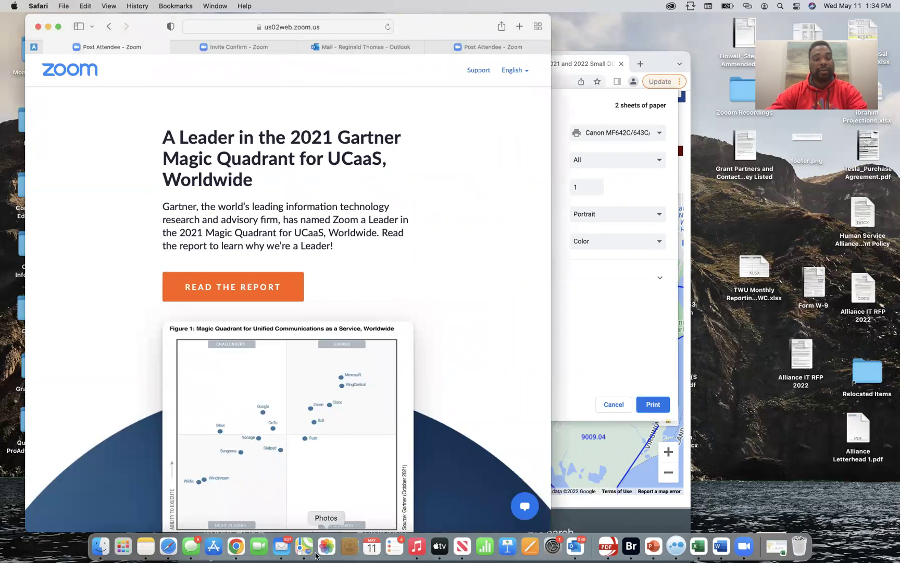
click(236, 552)
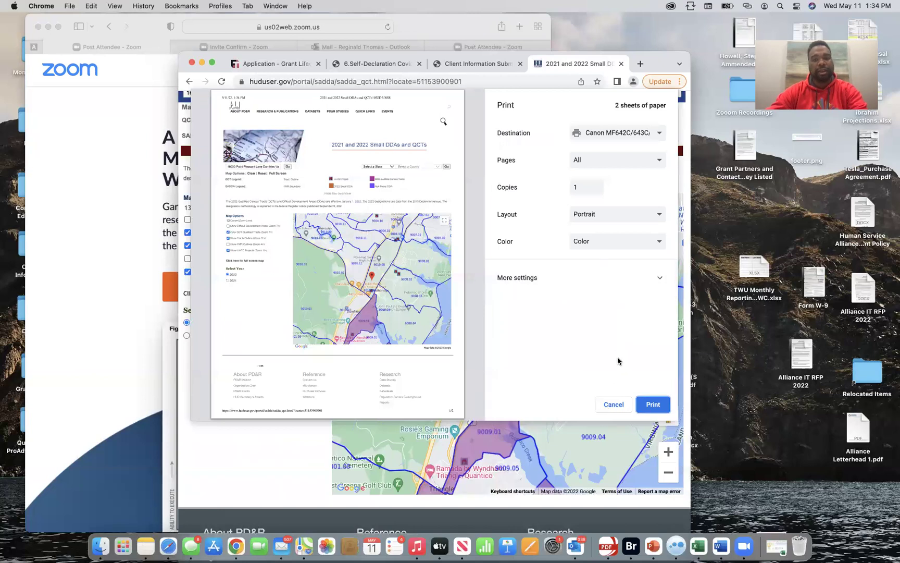
click(622, 404)
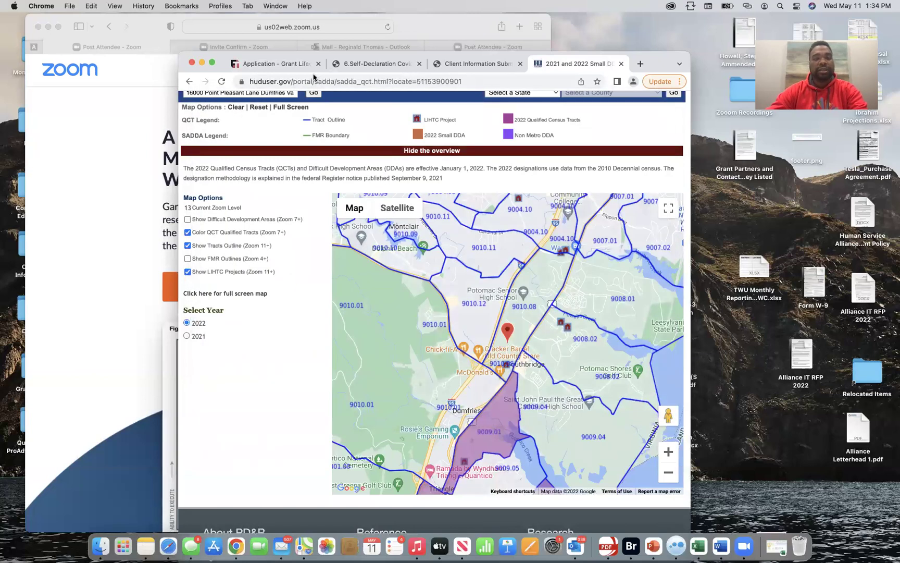
click(292, 70)
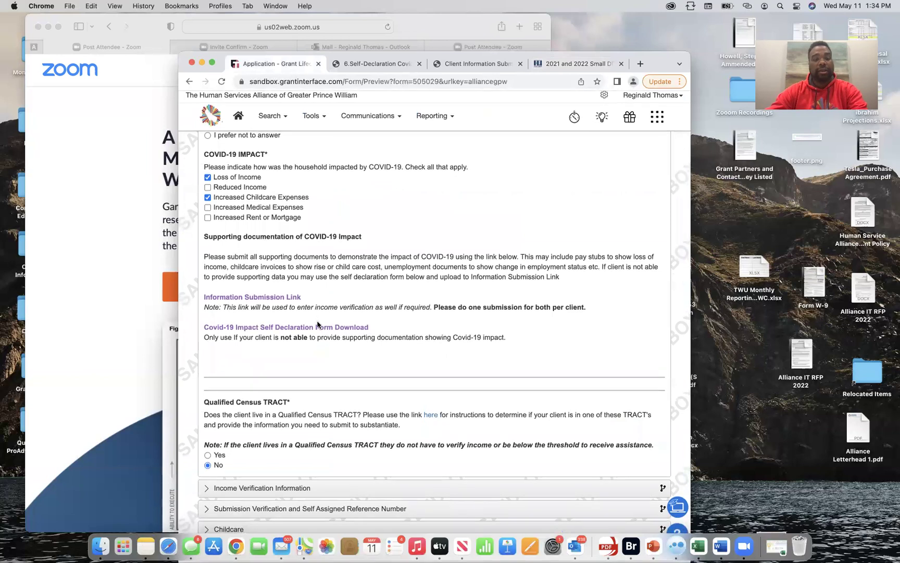
click(211, 64)
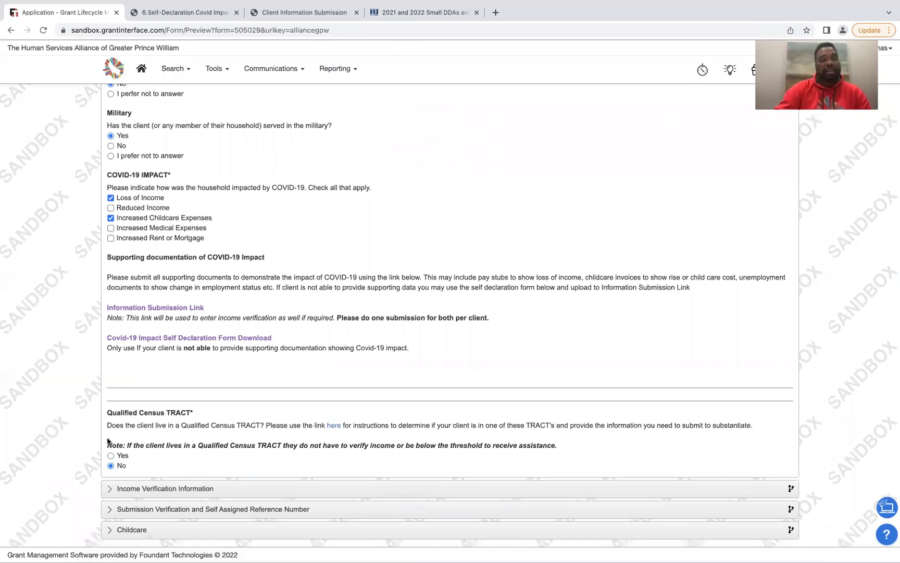
Try Yes and the TRACT Upload section, reset Census TRACT to No, and expand Income Verification Information
click(111, 456)
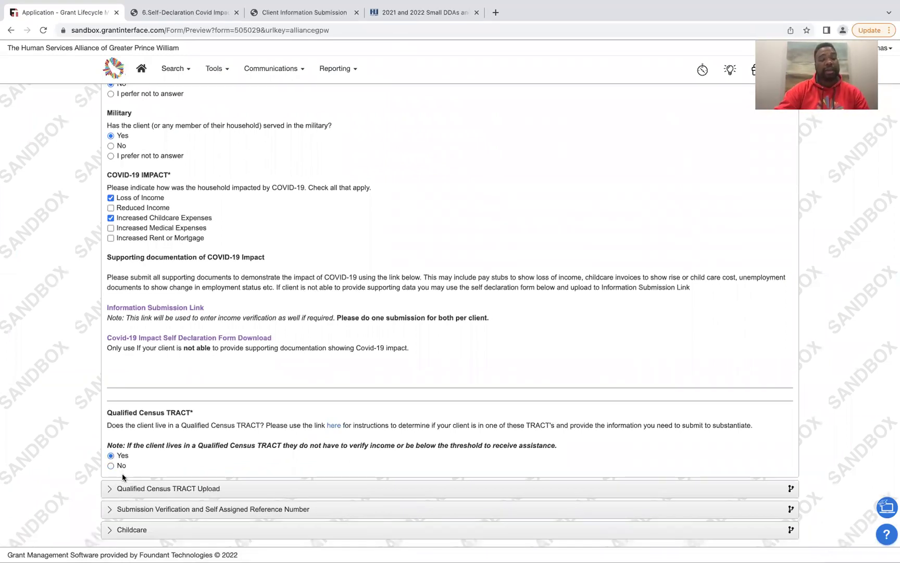
click(121, 490)
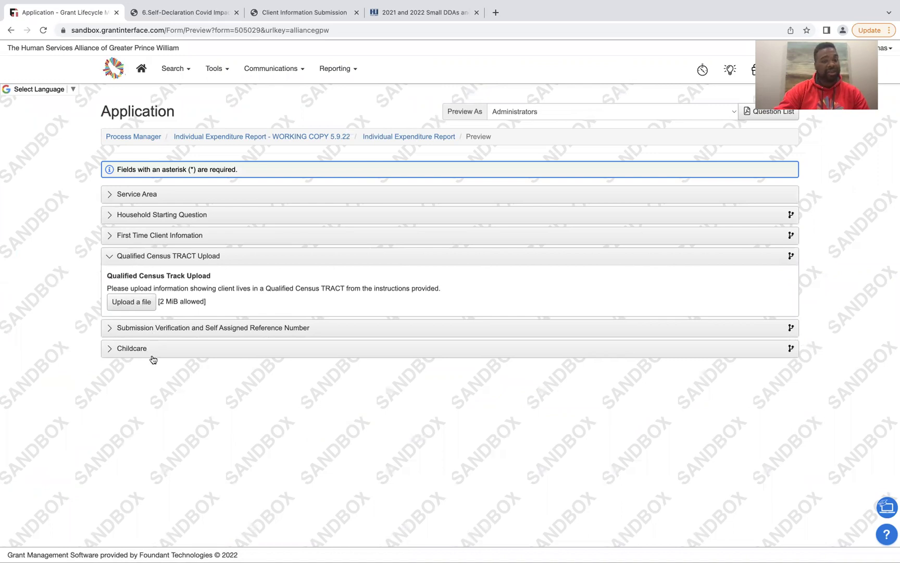
click(135, 255)
click(135, 255)
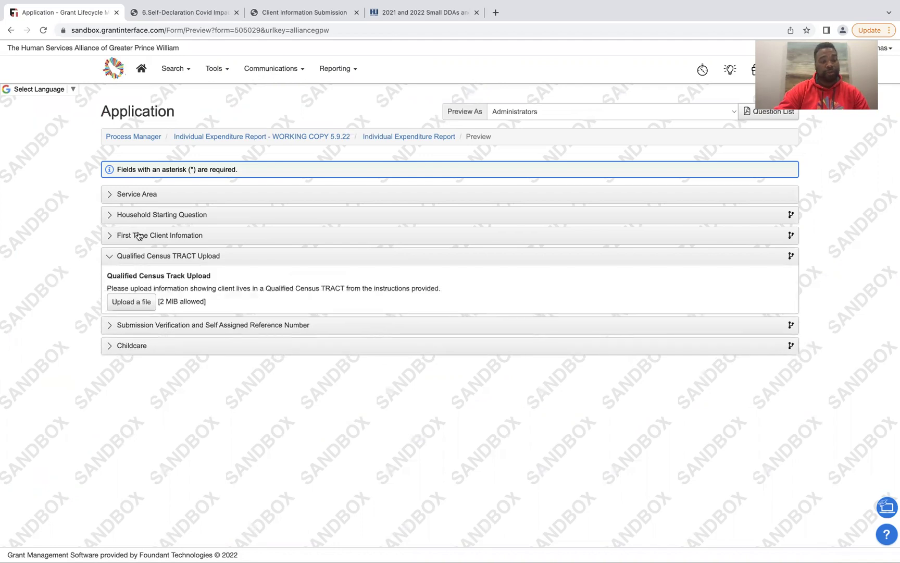
click(135, 235)
scroll(136, 410, down, 10)
click(111, 465)
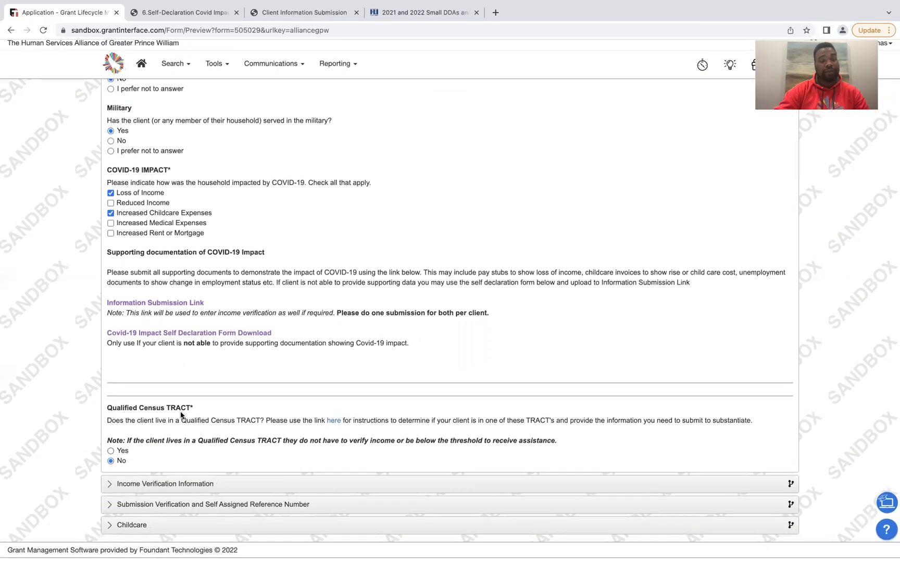
click(165, 488)
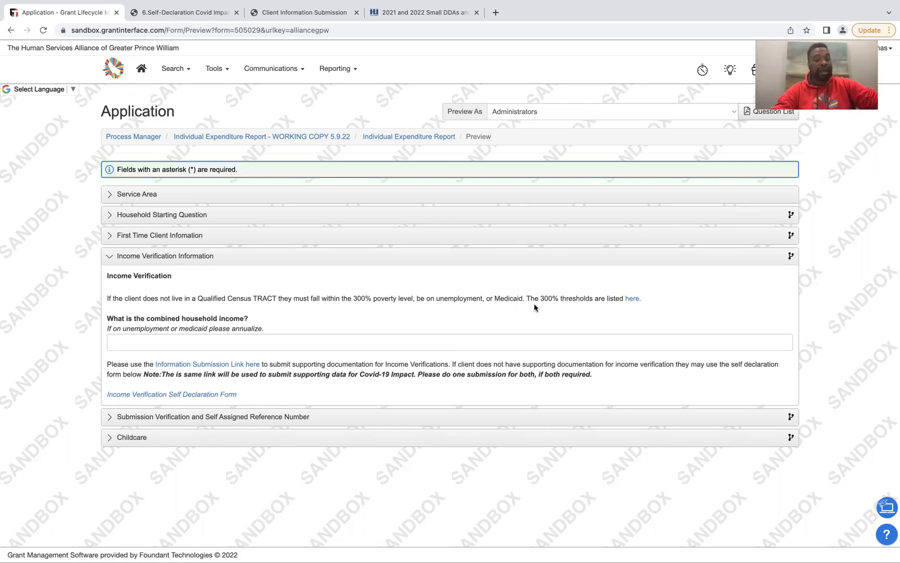
click(631, 301)
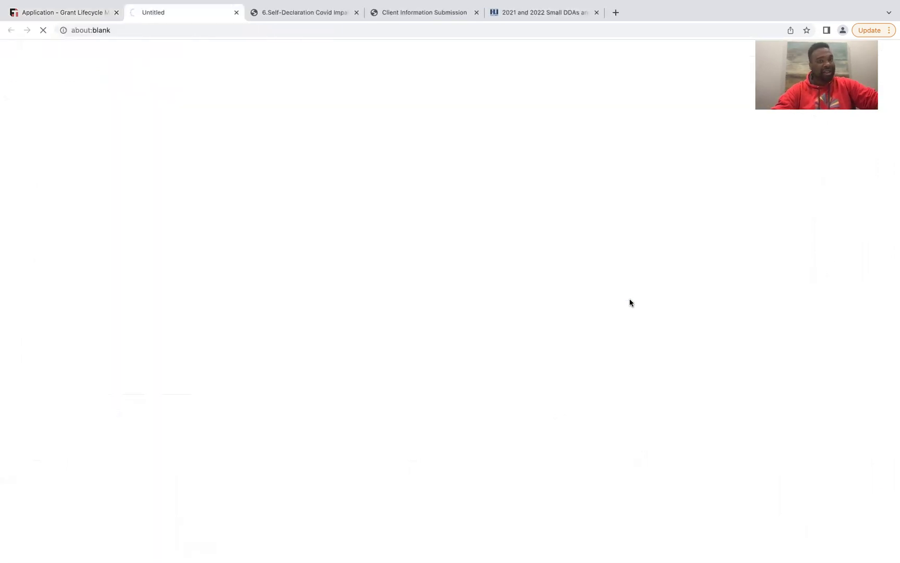
click(59, 549)
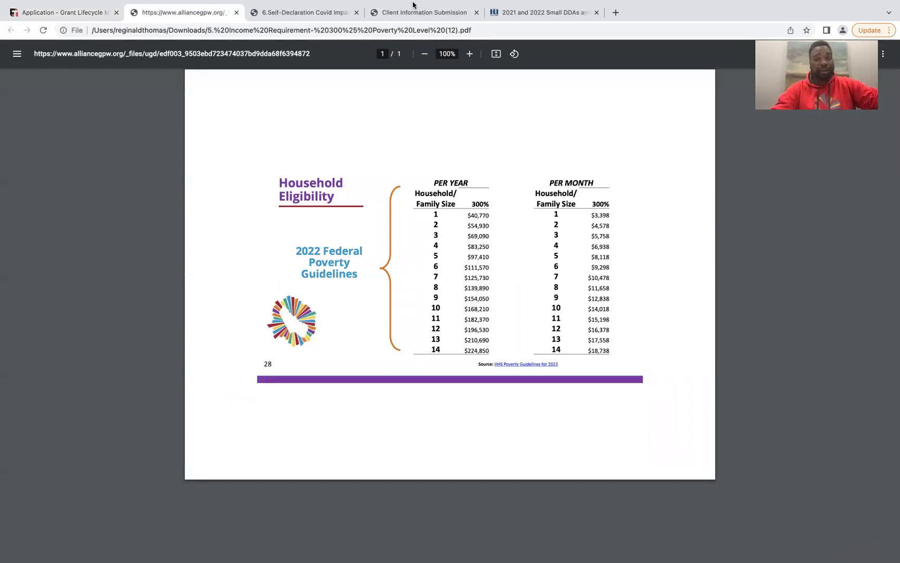
click(237, 13)
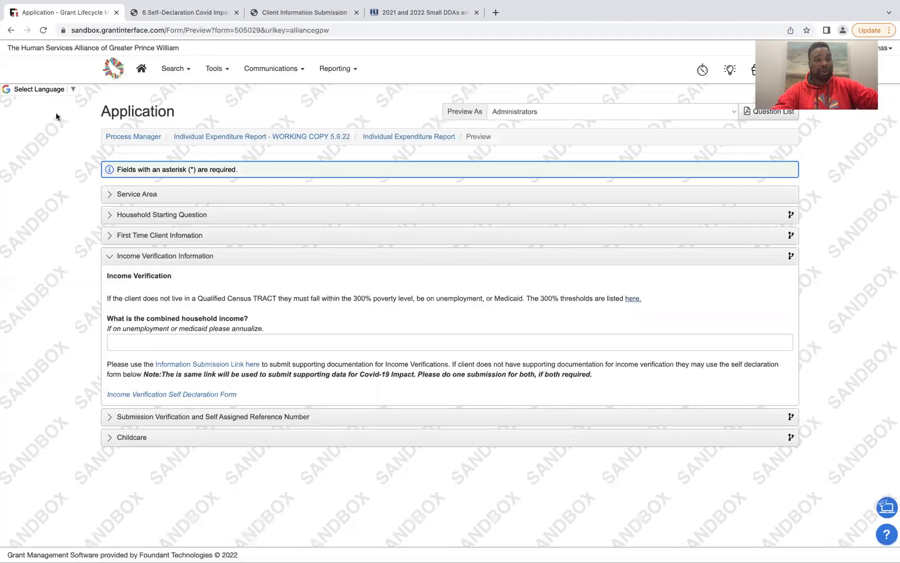
Close the Covid impact PDF and enter 40000 as the combined household income
click(235, 12)
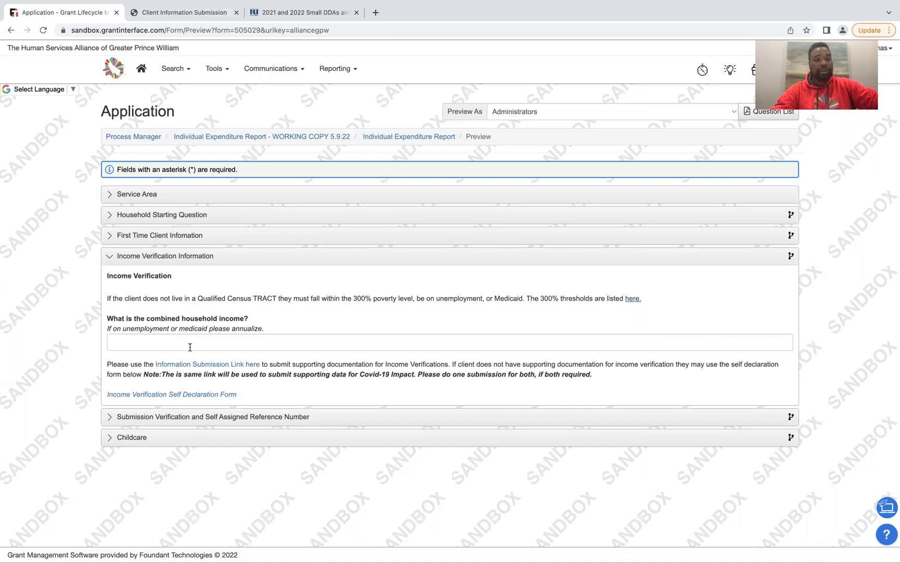
click(211, 345)
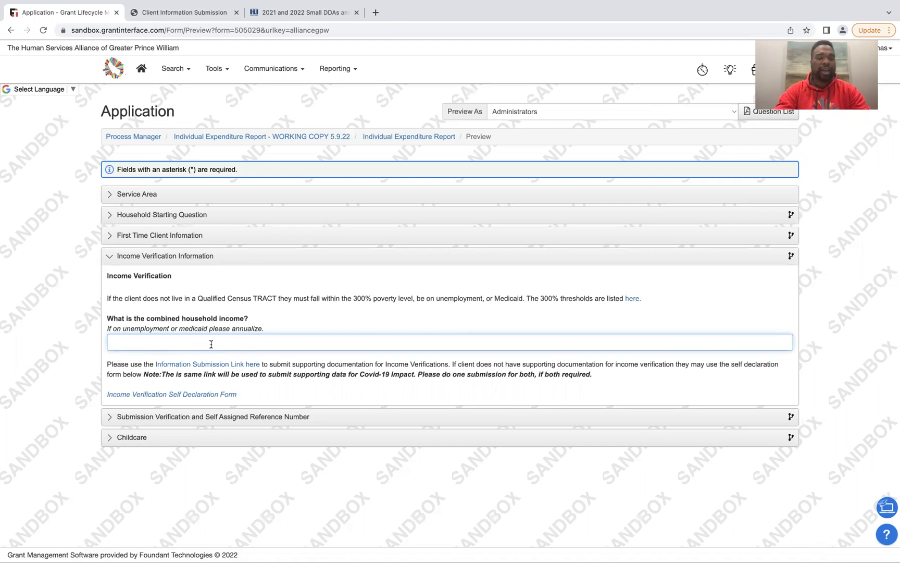
text(2)
key(BackSpace)
key(BackSpace)
key(BackSpace)
text(0000)
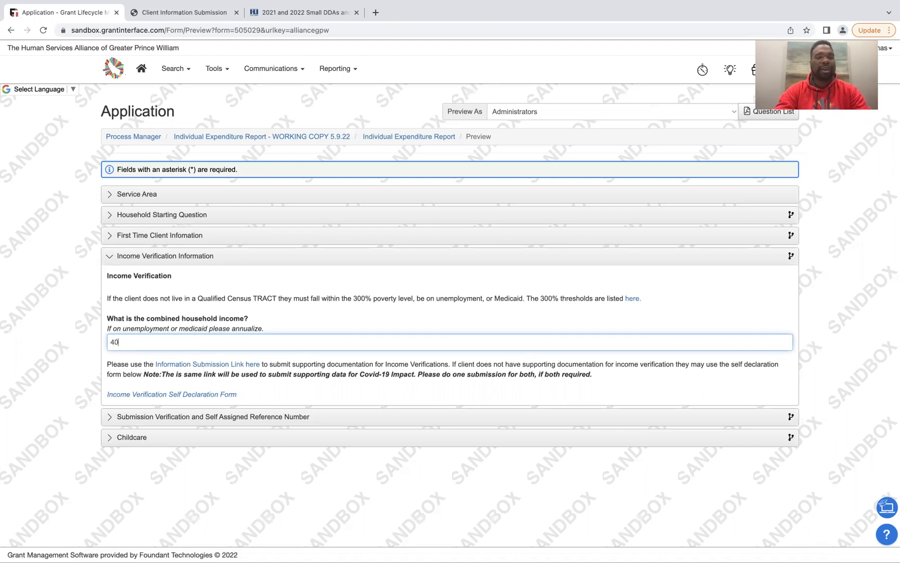
Close the duplicate client submission form and recheck the 40000 household income entry
click(253, 364)
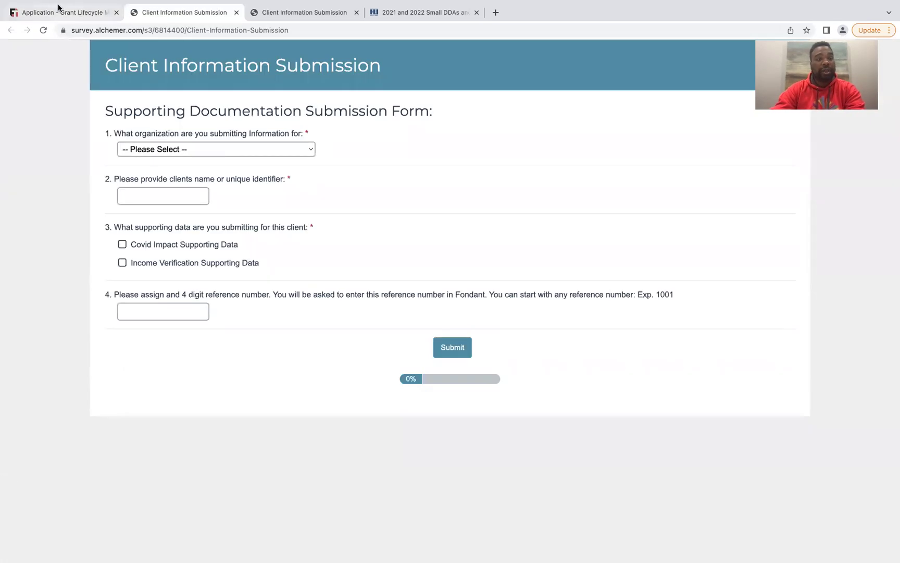
click(66, 13)
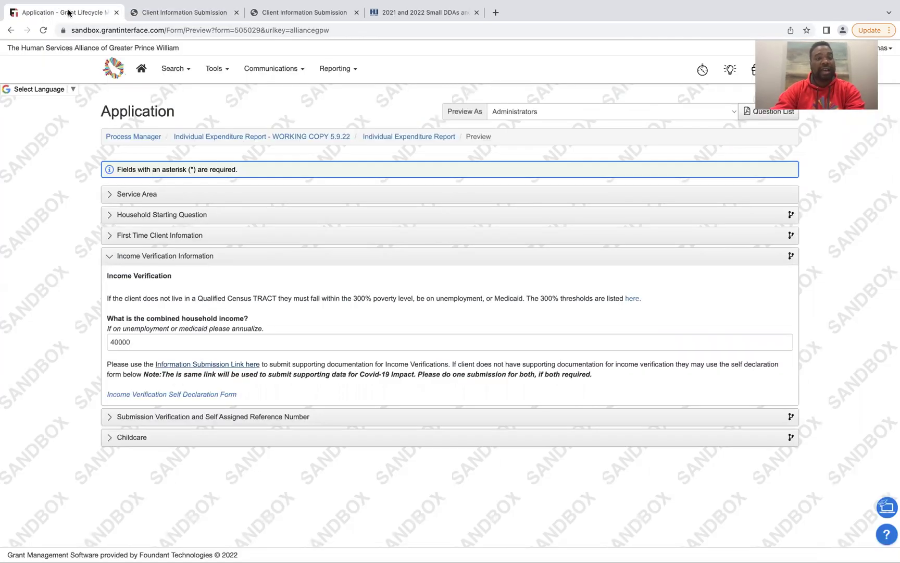
click(236, 13)
click(185, 12)
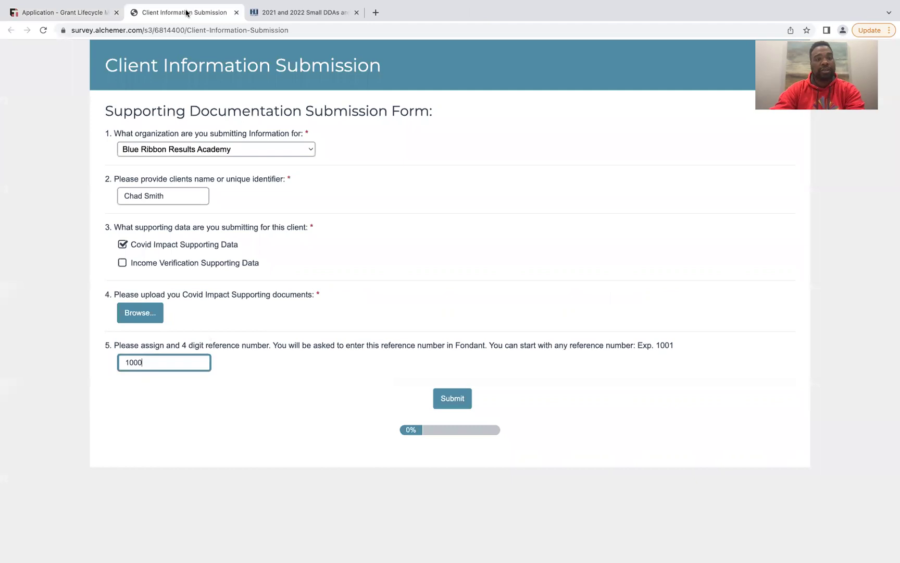
click(79, 16)
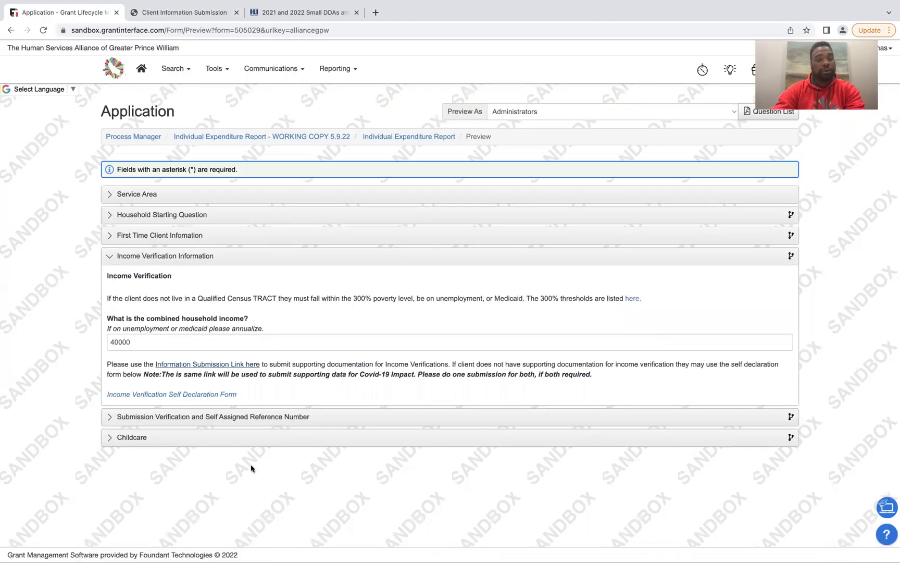
click(141, 340)
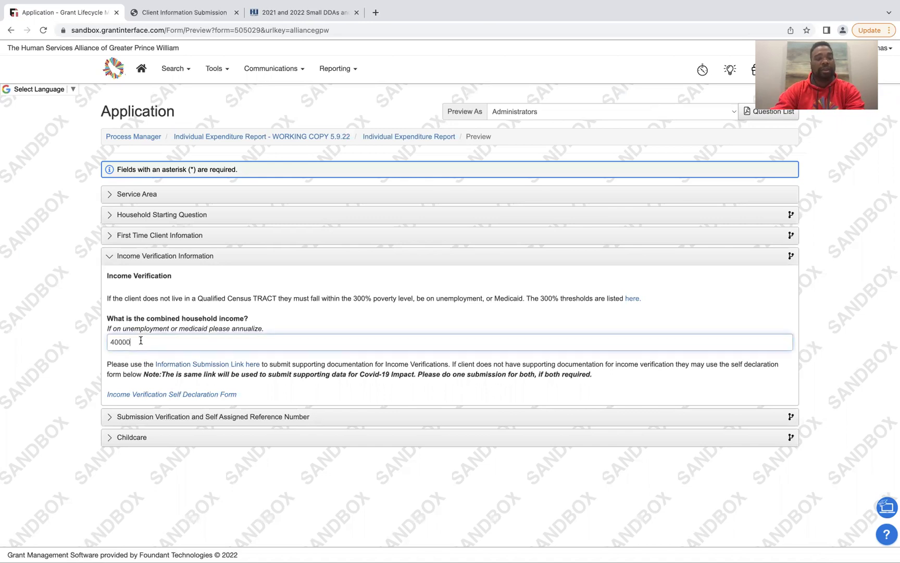
click(128, 362)
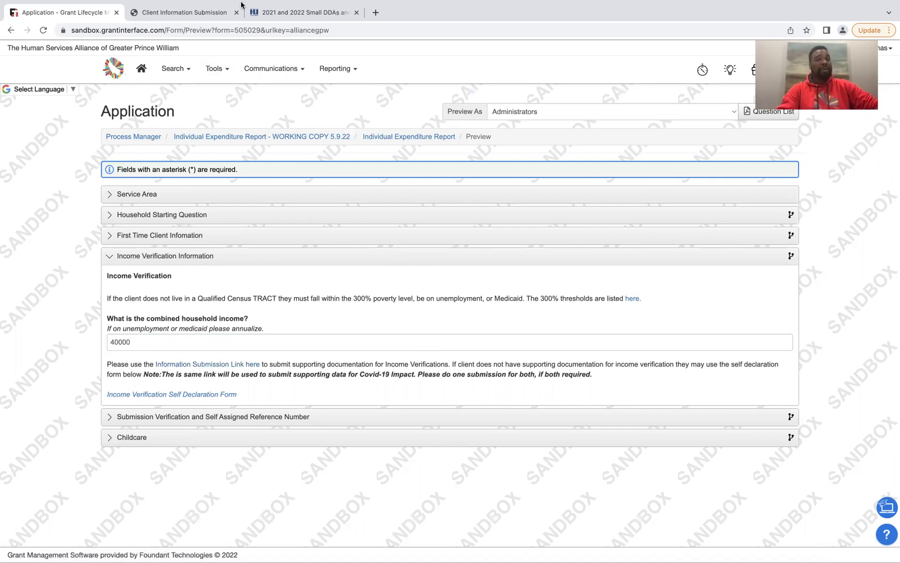
Tick Income Verification Supporting Data on the Alchemer form and cancel the question 5 file upload
click(176, 13)
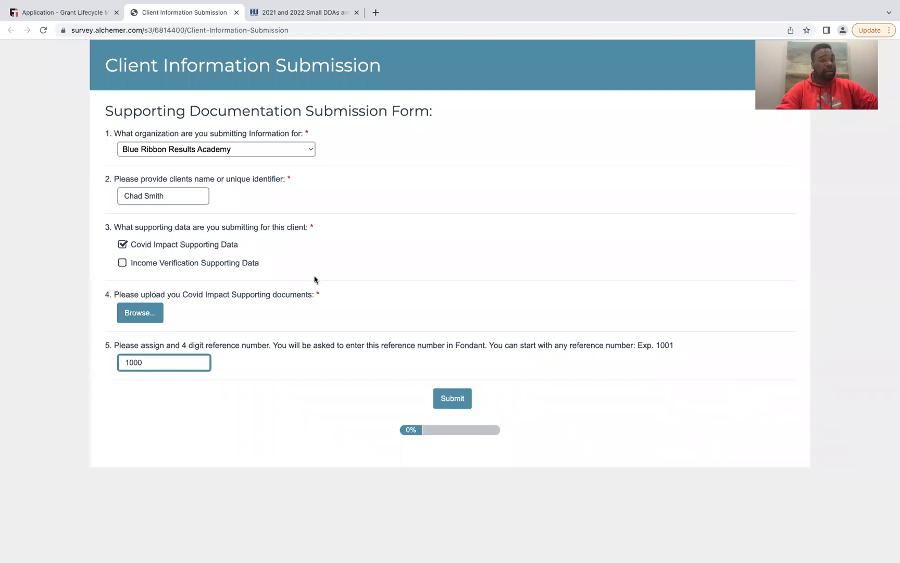
click(123, 263)
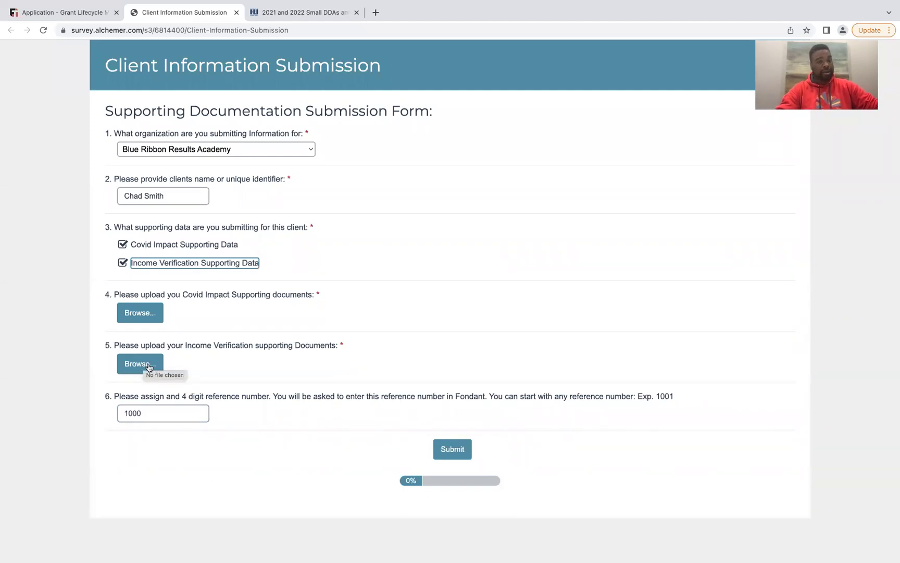
click(130, 367)
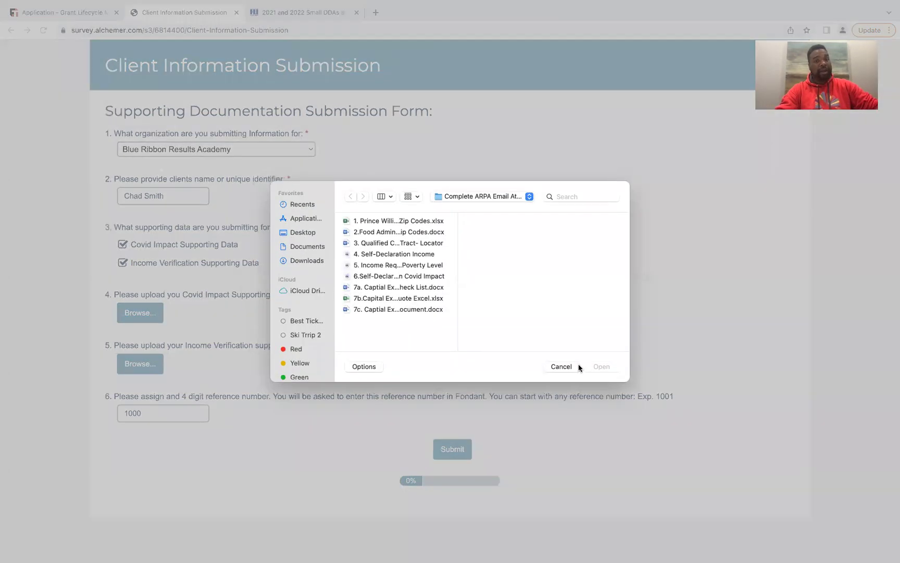
click(556, 366)
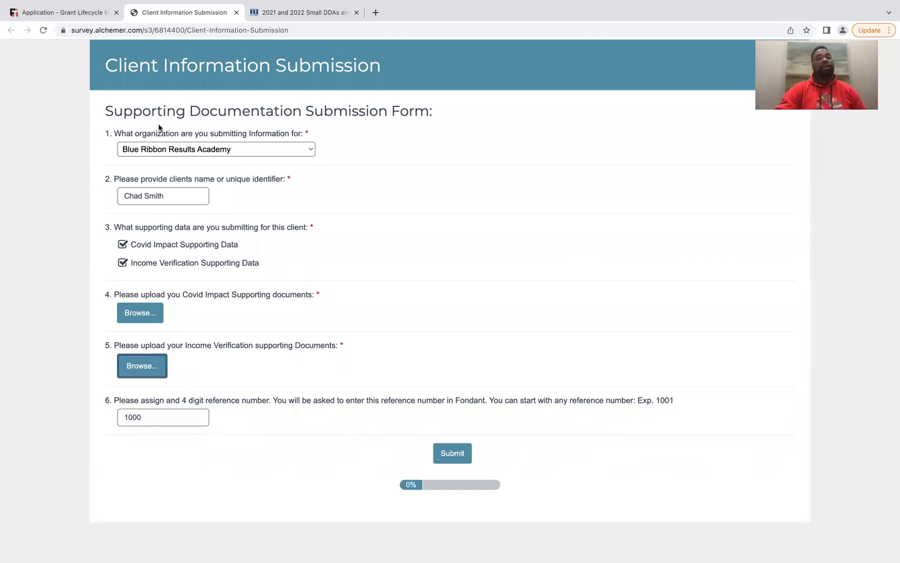
Return to the grant application preview tab
click(81, 12)
click(163, 13)
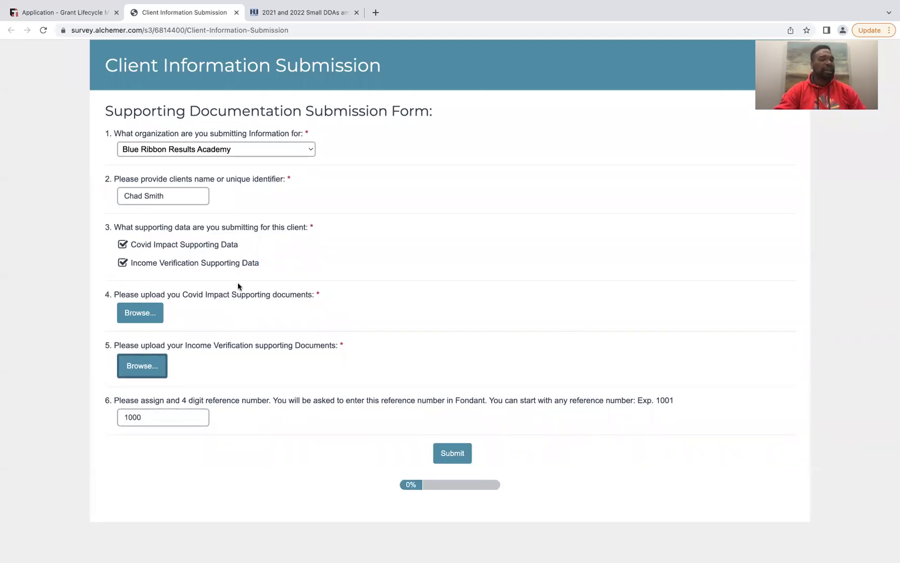
click(79, 16)
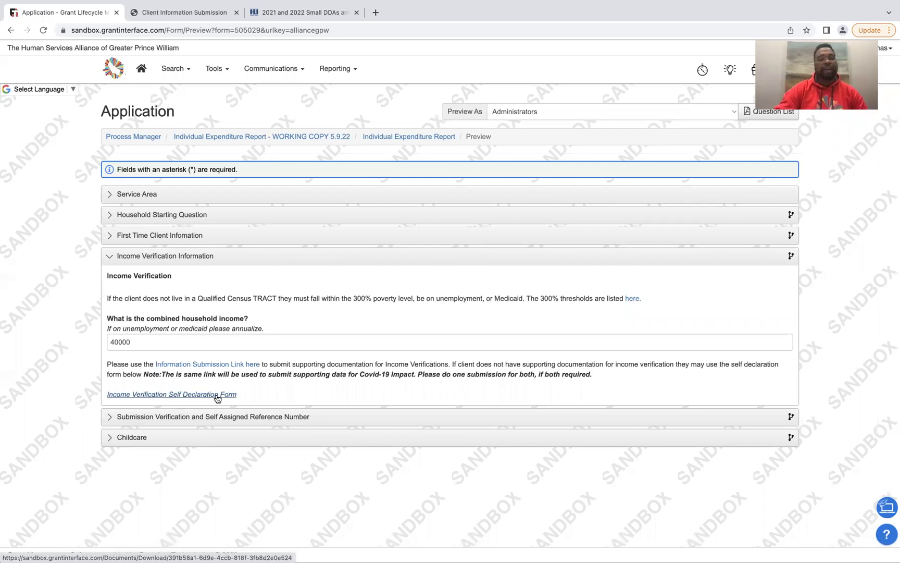
click(218, 395)
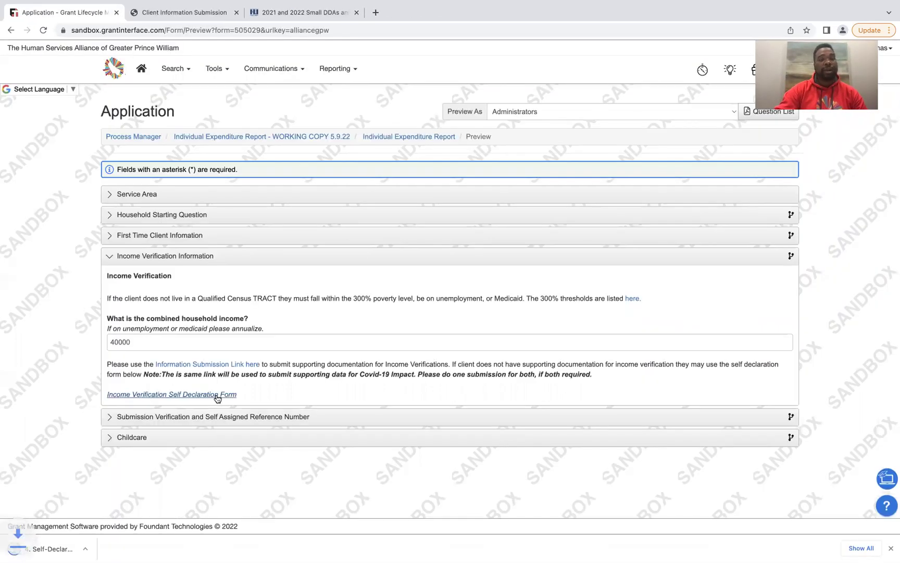
click(64, 550)
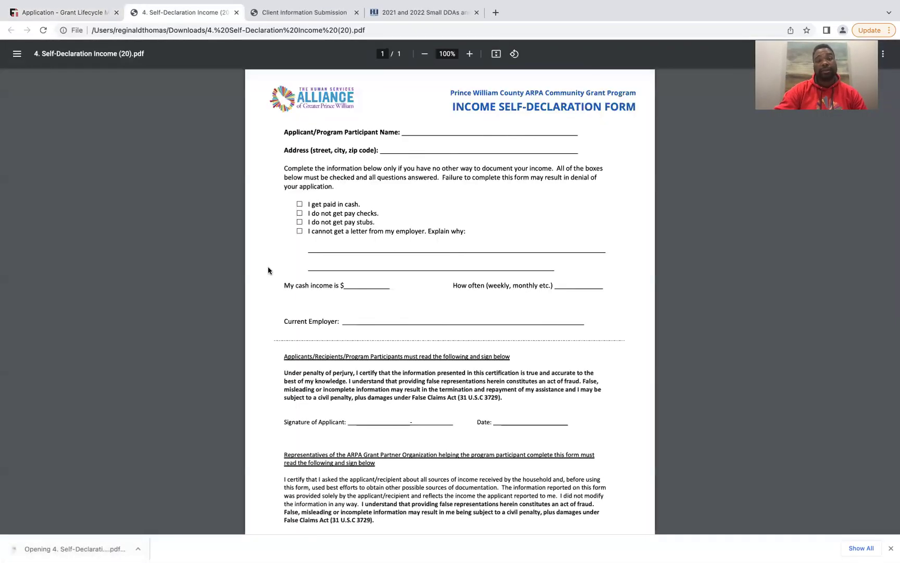
scroll(379, 276, down, 1)
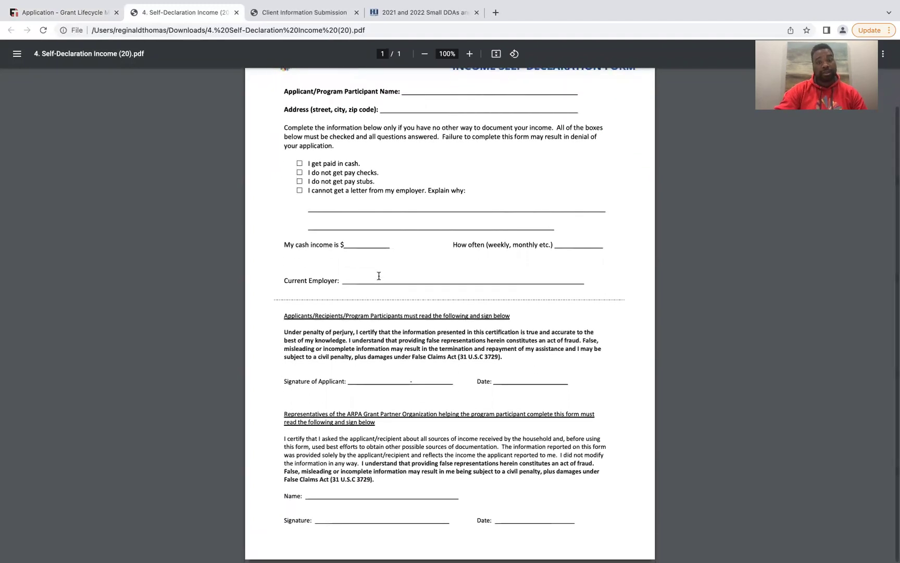
scroll(379, 276, up, 1)
mouse_move(233, 10)
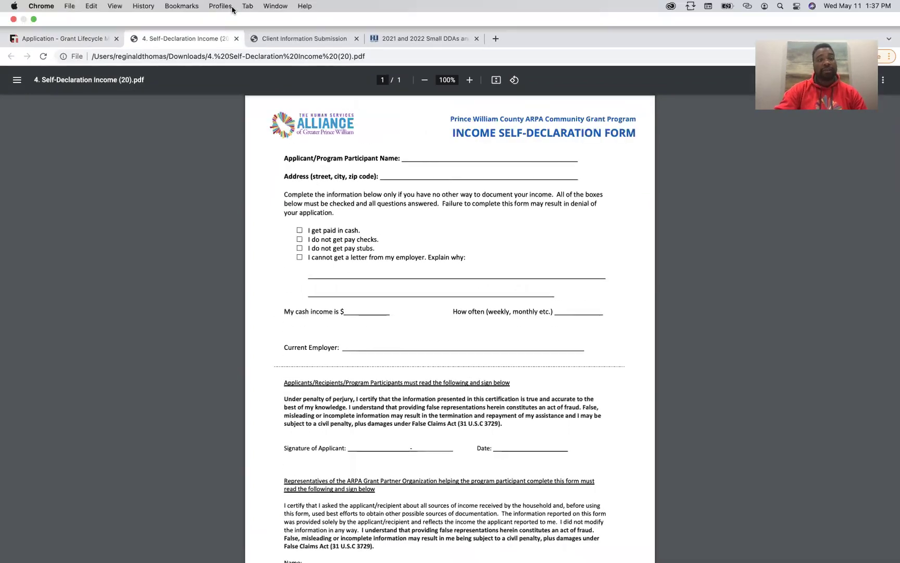
click(236, 38)
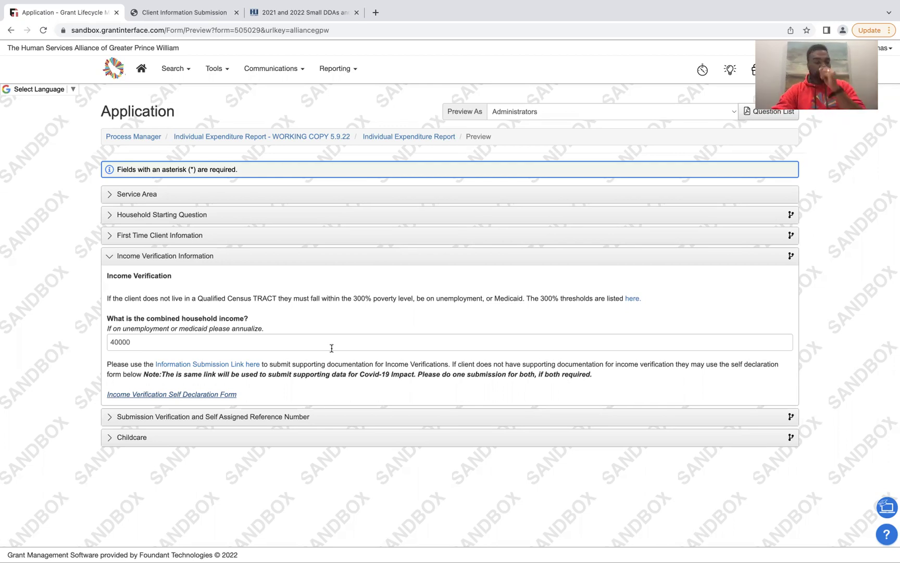
Expand Submission Verification and answer Yes that all required information was submitted
click(201, 11)
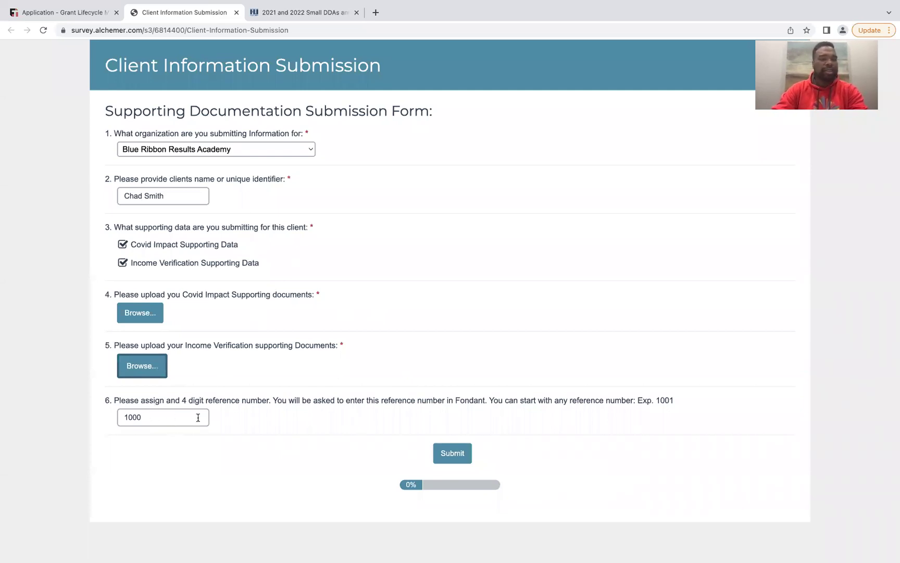
click(453, 455)
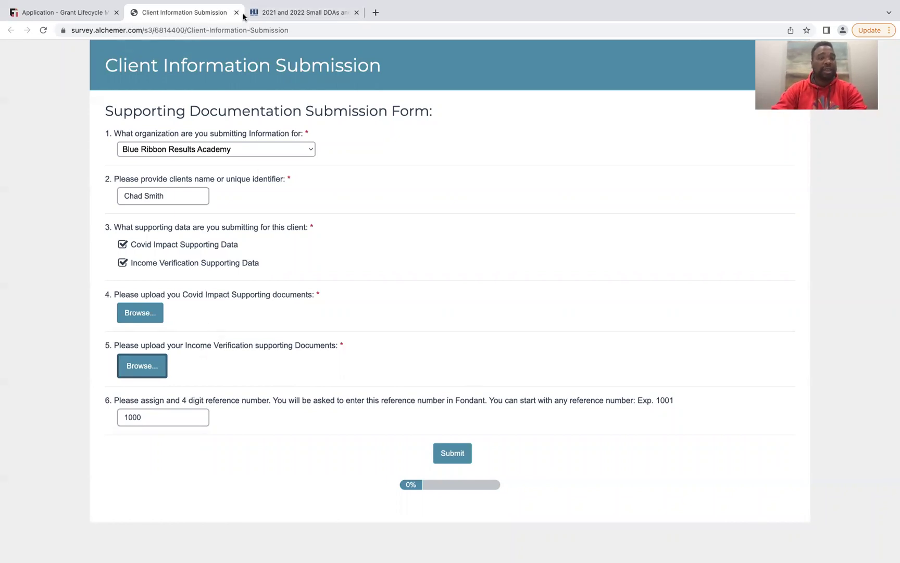
click(66, 13)
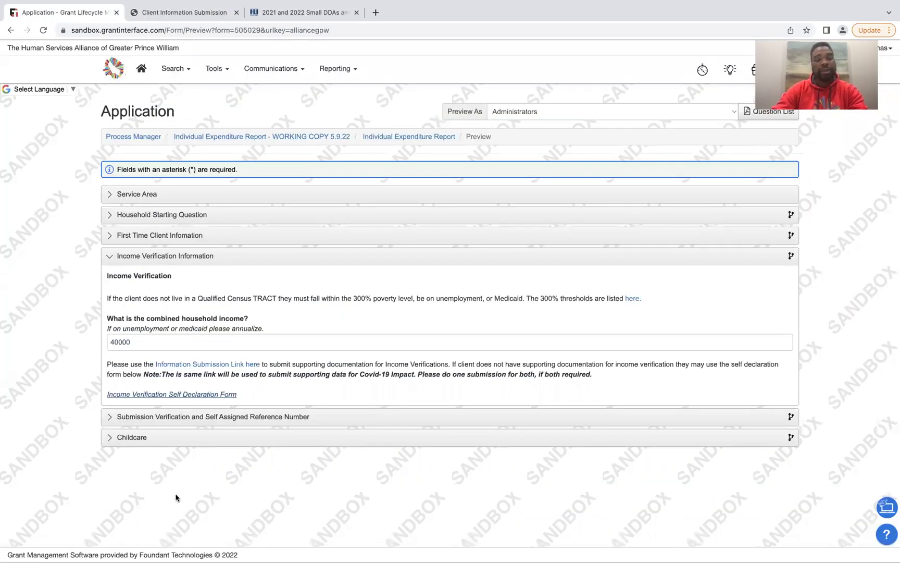
click(154, 418)
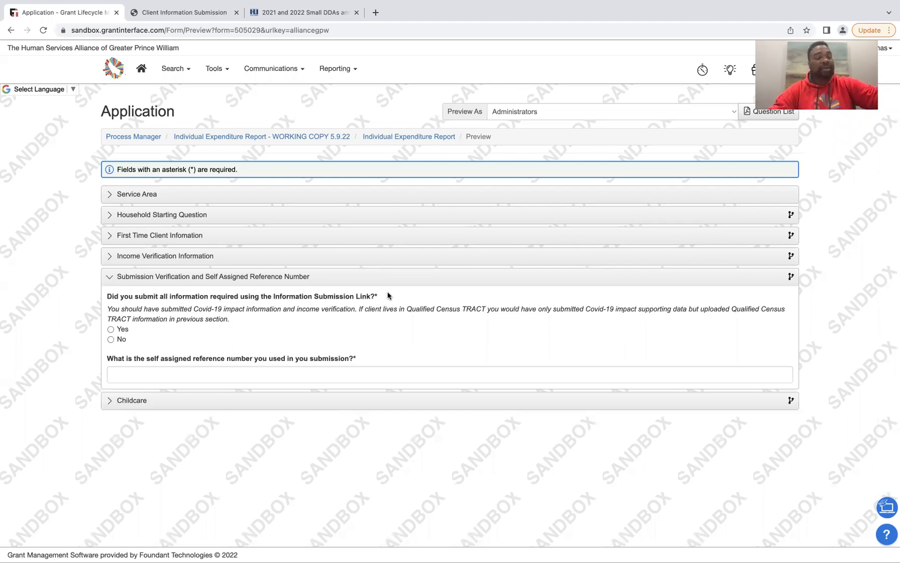
click(111, 330)
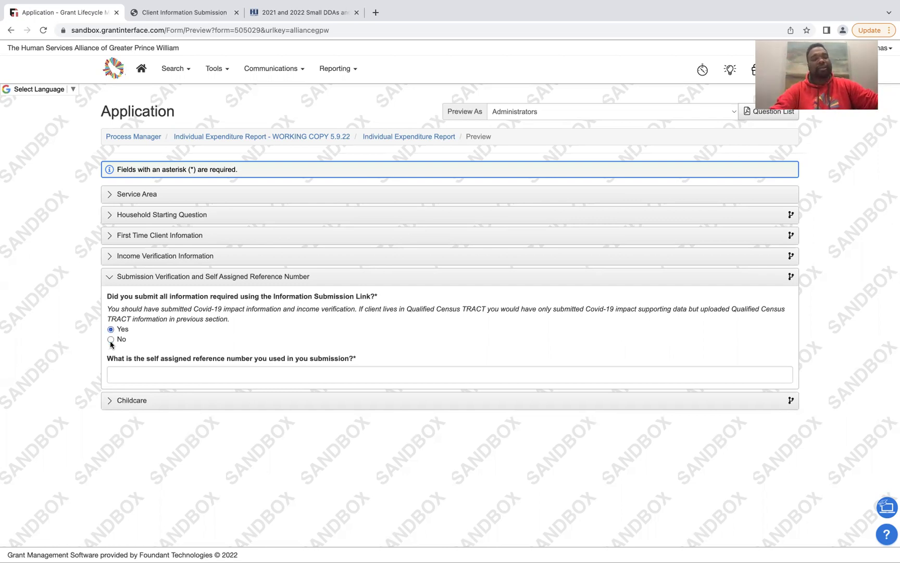
Enter self-assigned reference number 1000, checked against the Alchemer submission form
click(157, 374)
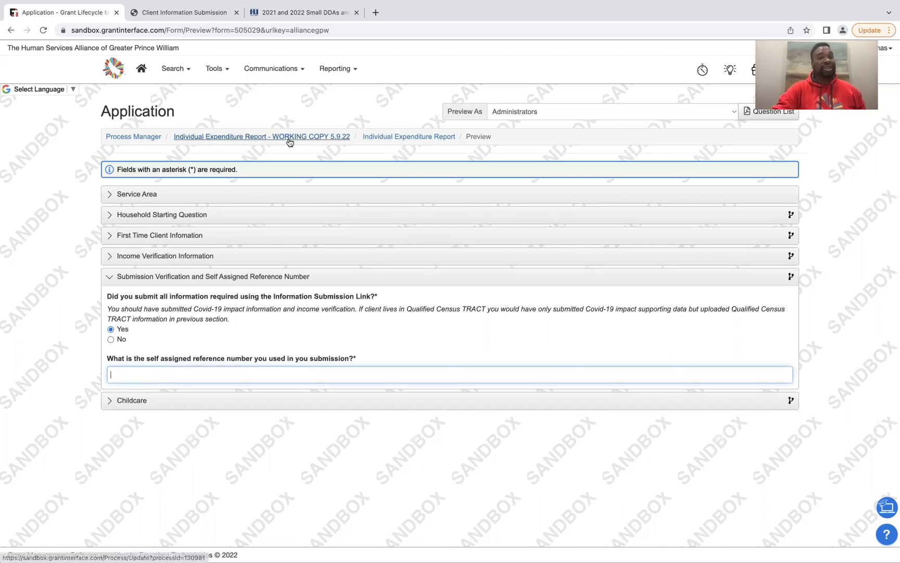
click(175, 11)
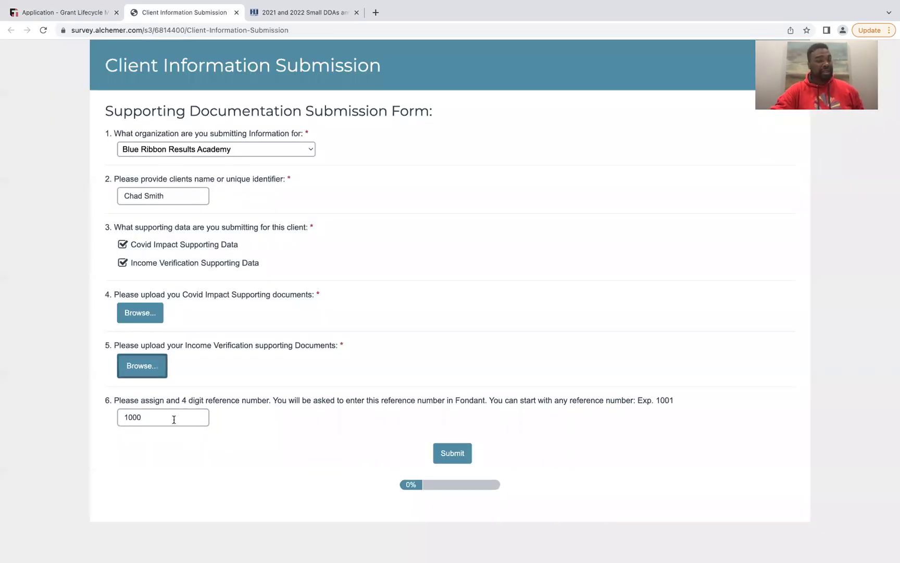
click(47, 11)
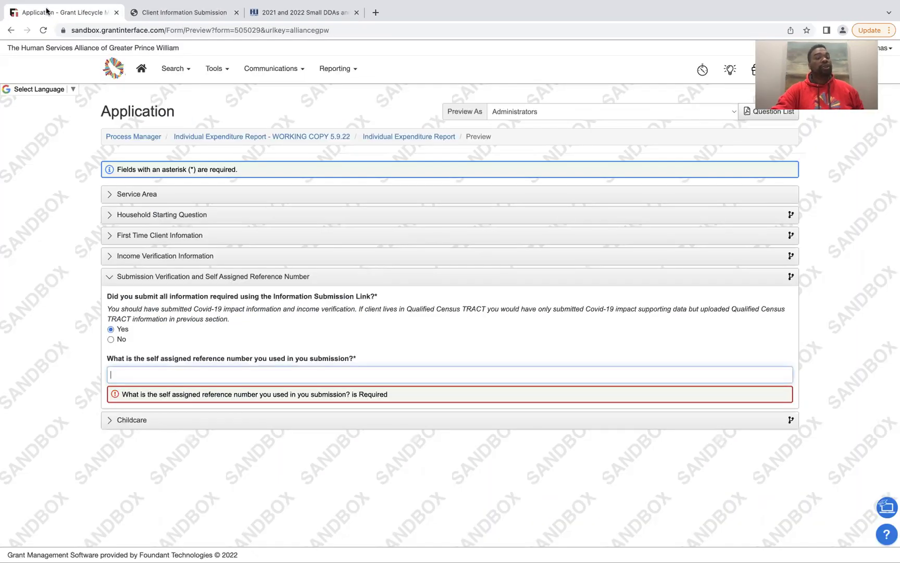
text(1000)
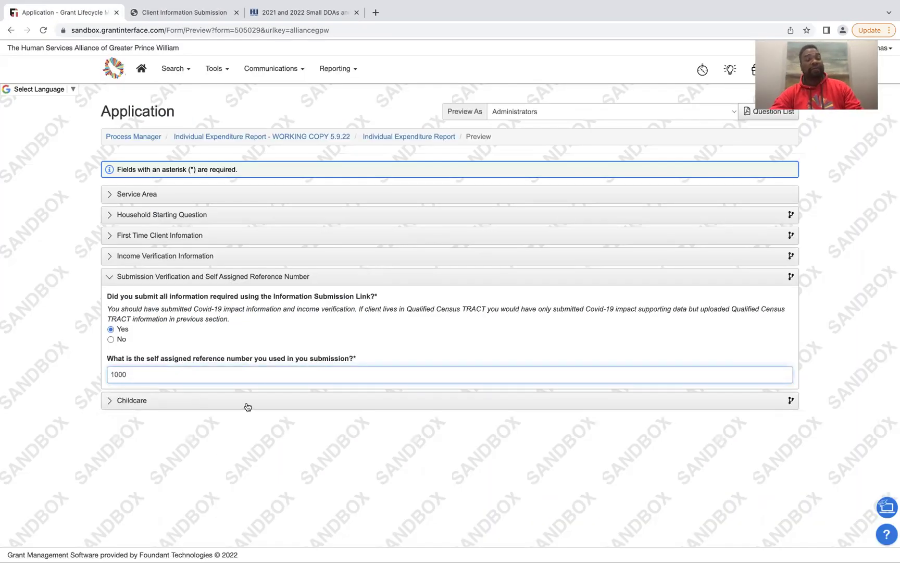
click(158, 13)
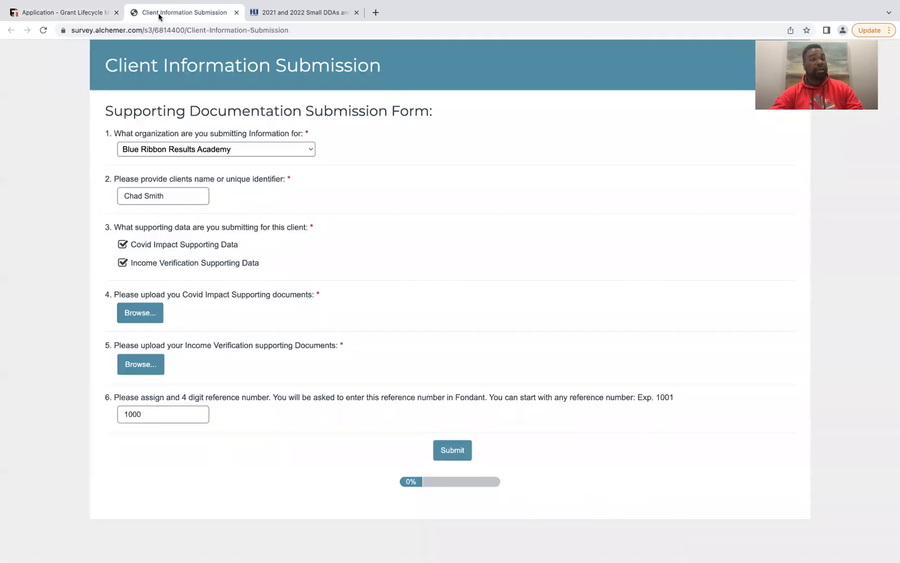
click(59, 12)
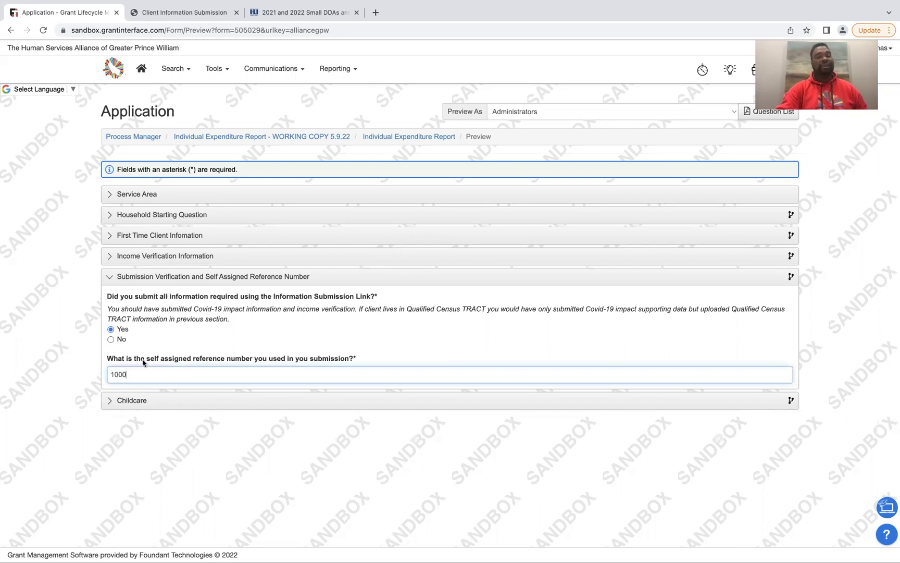
Enter 1000 in Value of Childcare Assistance $ and collapse the Childcare section
click(124, 401)
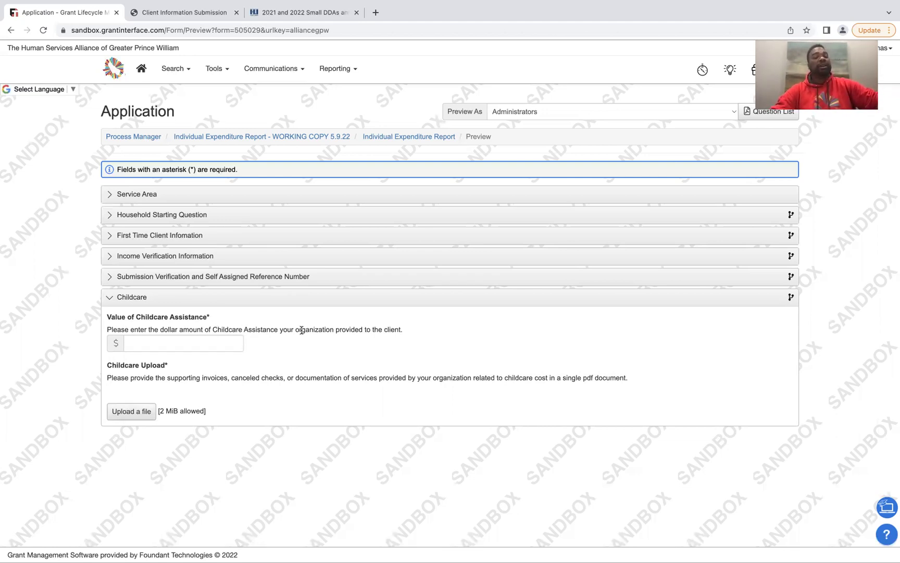
click(216, 351)
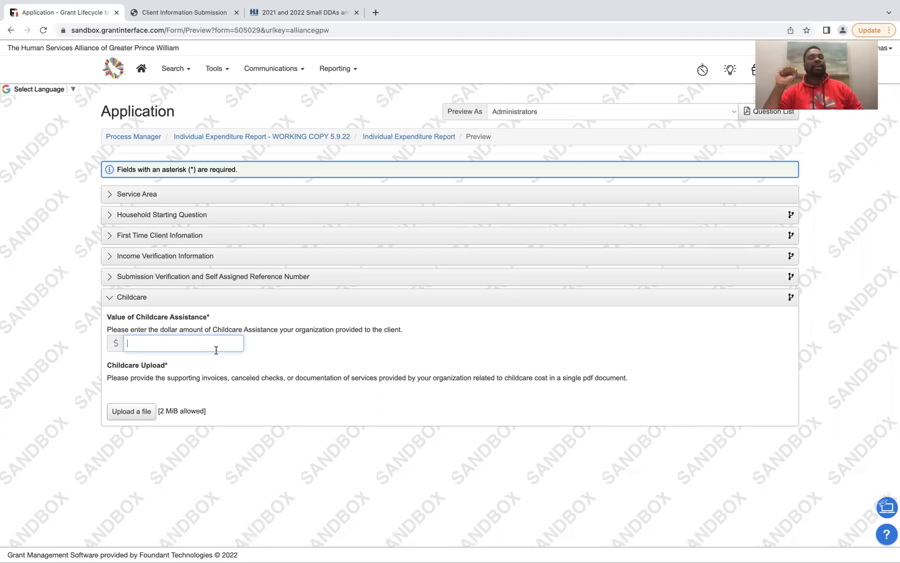
text(1000)
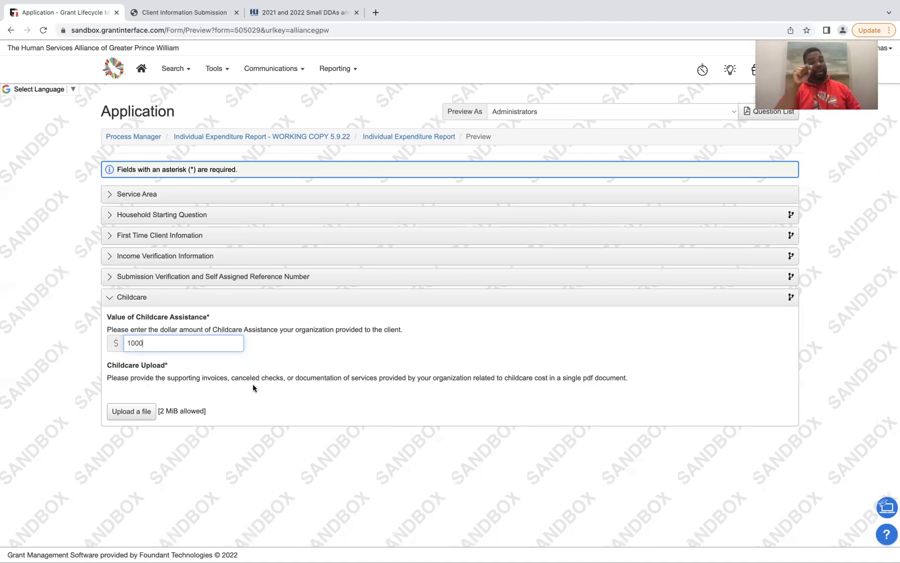
click(172, 304)
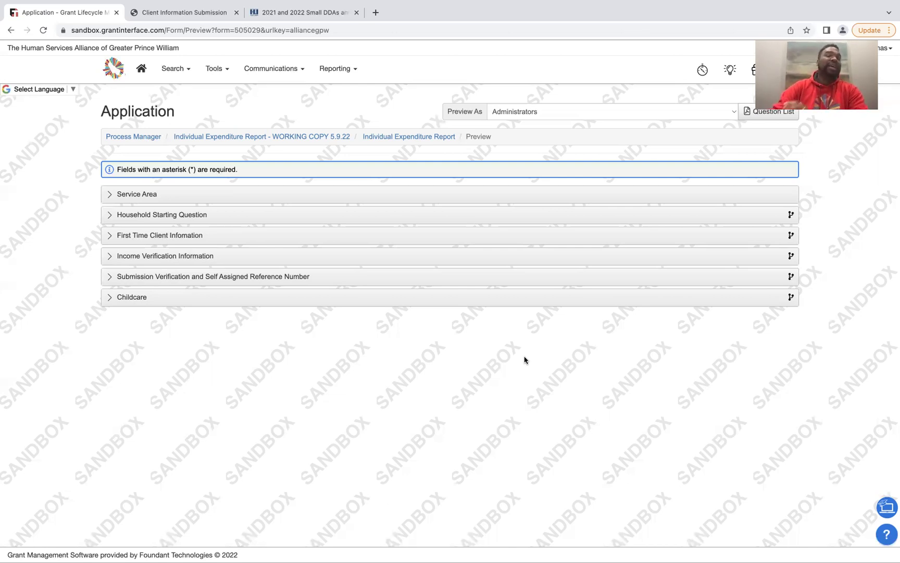
Return to the Individual Expenditure Report to reload the preview as an empty form
click(411, 137)
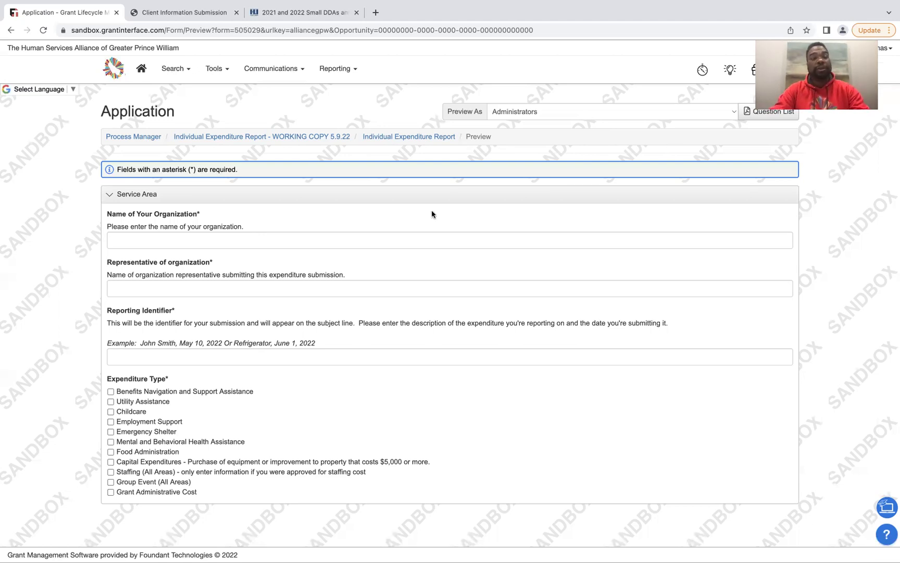
Enter the organization name and the representative's full name
click(404, 237)
text(Regiie)
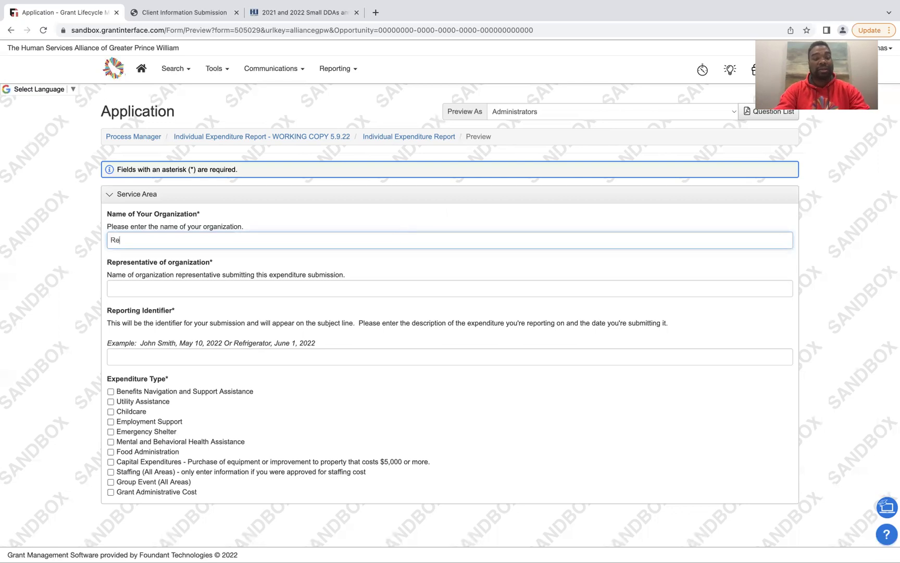
key(BackSpace)
key(BackSpace)
key(BackSpace)
text(gie)
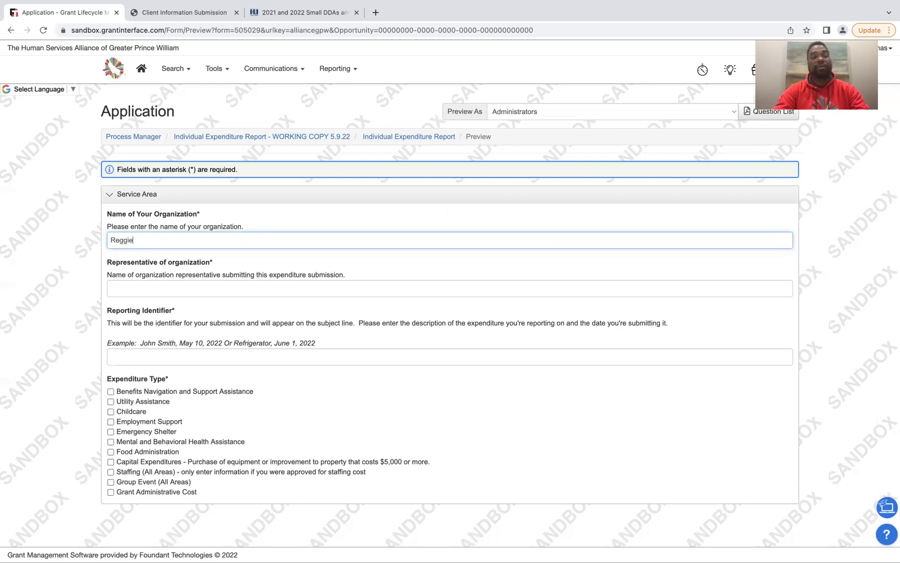
text( Child)
key(Tab)
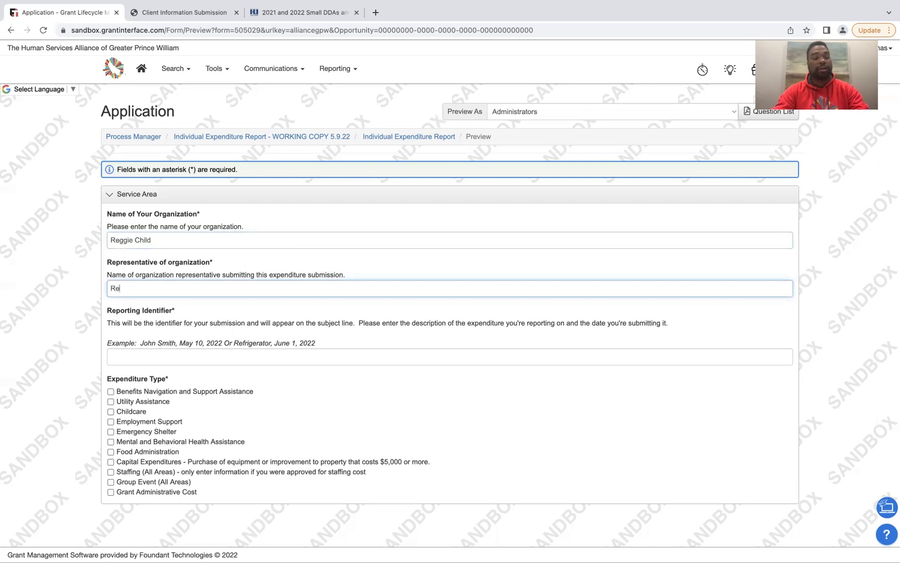
Enter the client's name followed by 'June 10' as the Reporting Identifier
key(Tab)
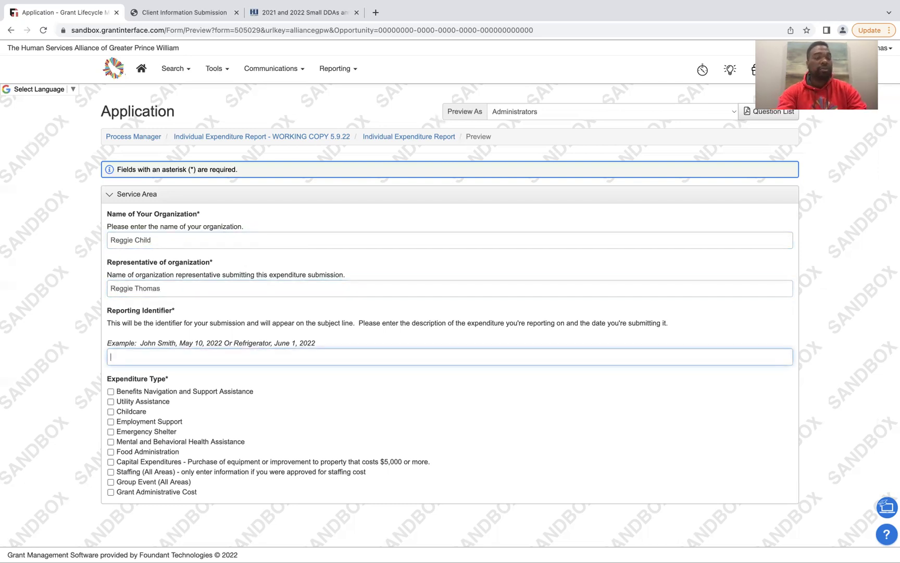
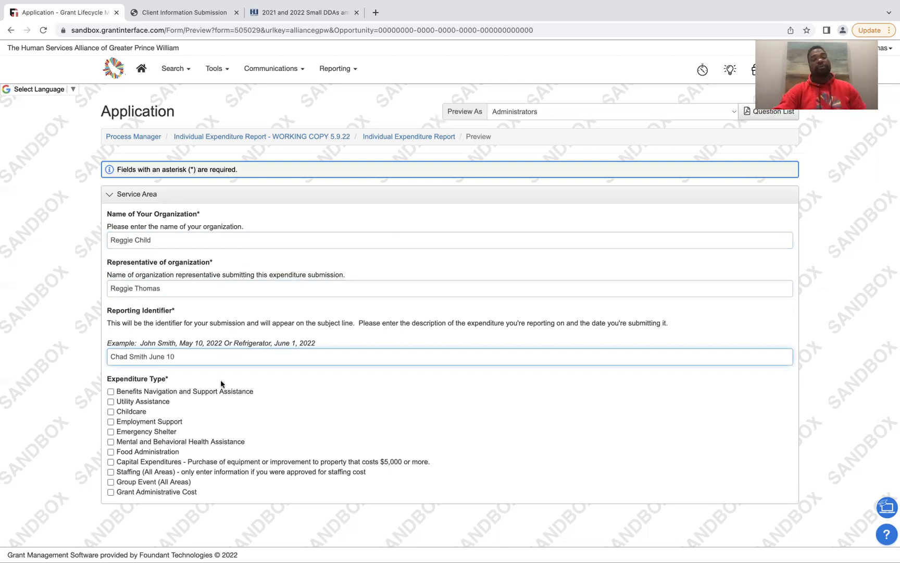
Tick Childcare as the expenditure type and answer No to the Household Starting Question
click(136, 414)
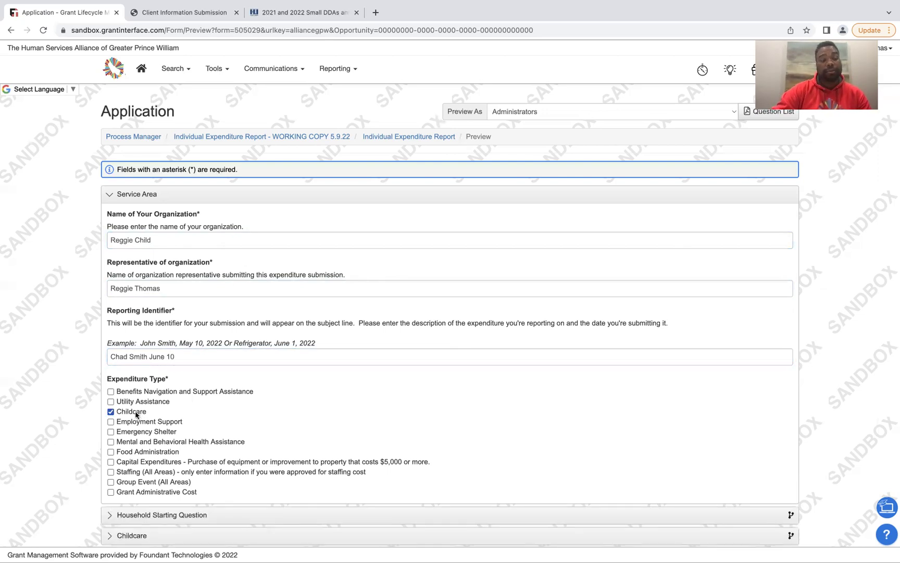
scroll(241, 388, down, 1)
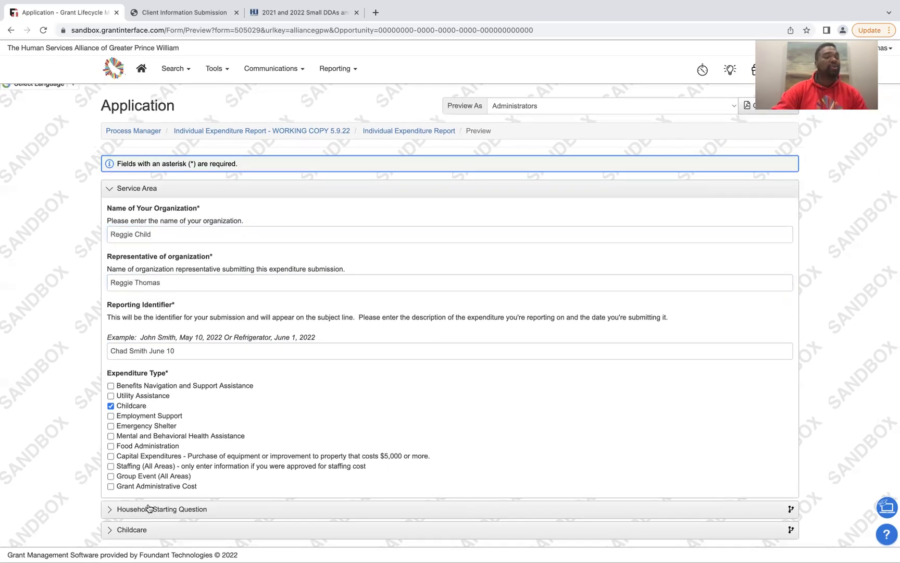
click(149, 508)
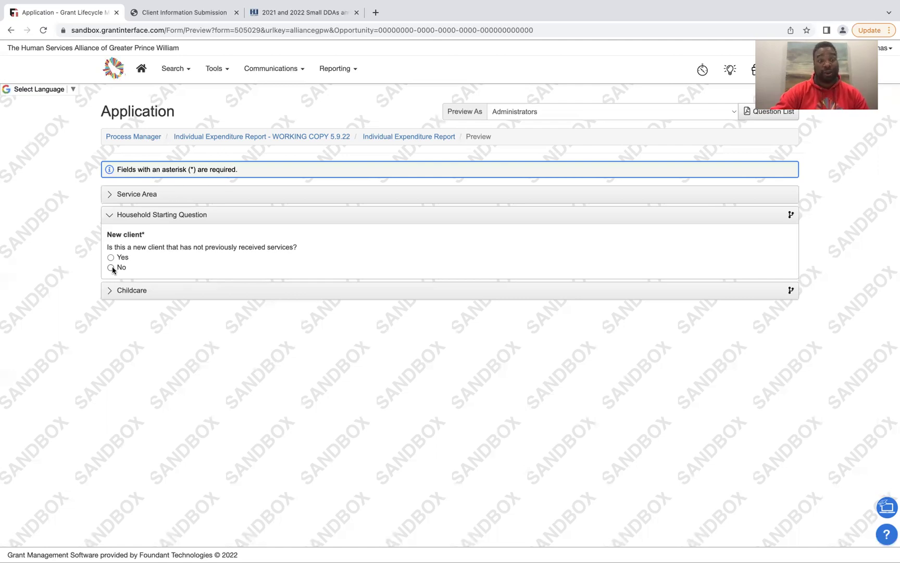
click(111, 268)
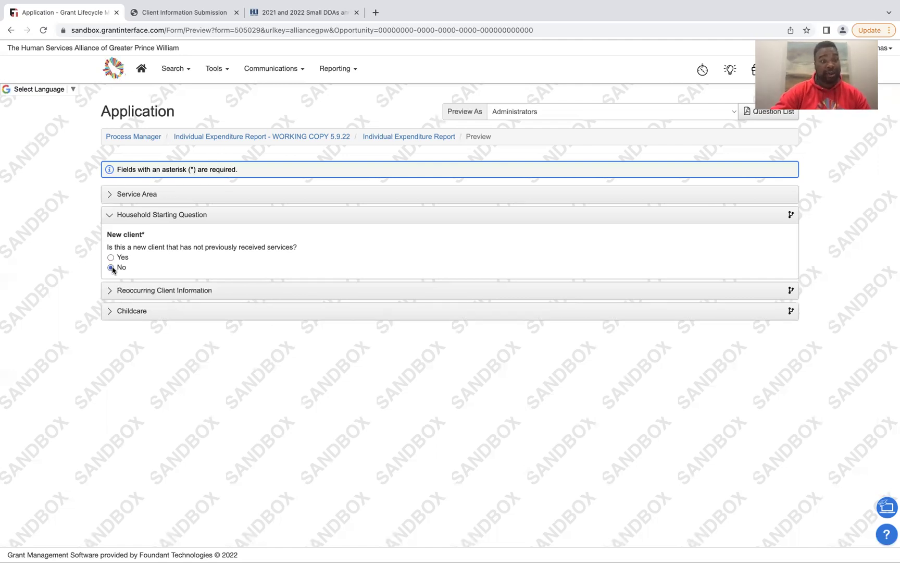
Enter the returning client's household name under Reoccurring Client Information
click(107, 292)
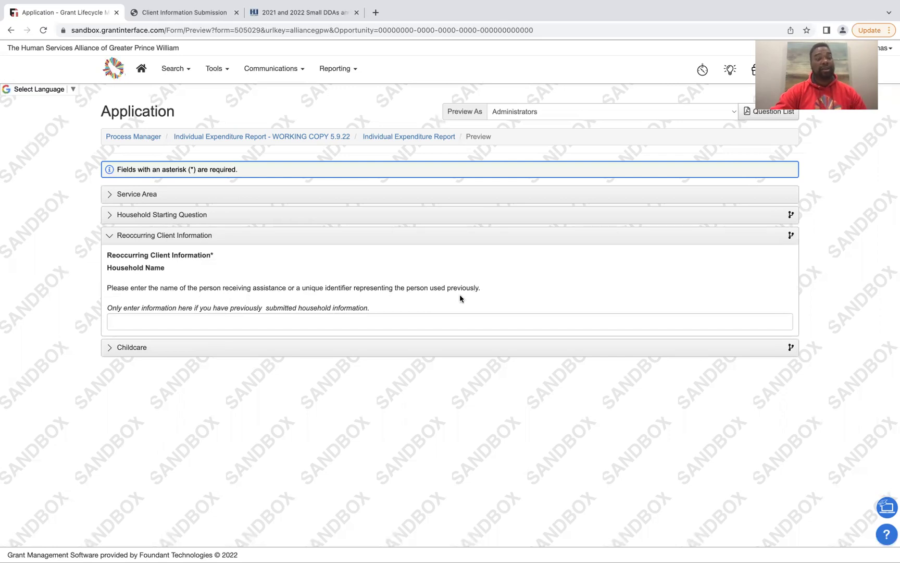
click(315, 322)
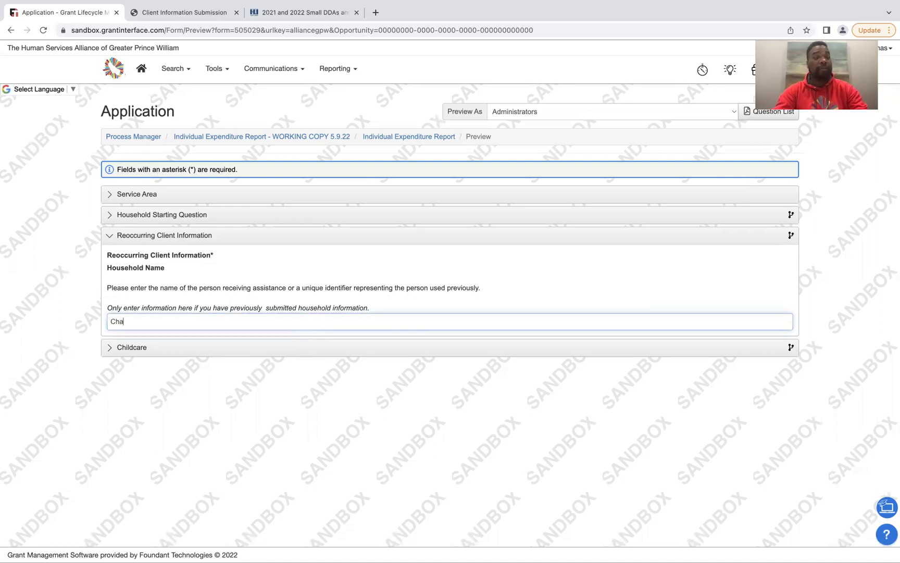
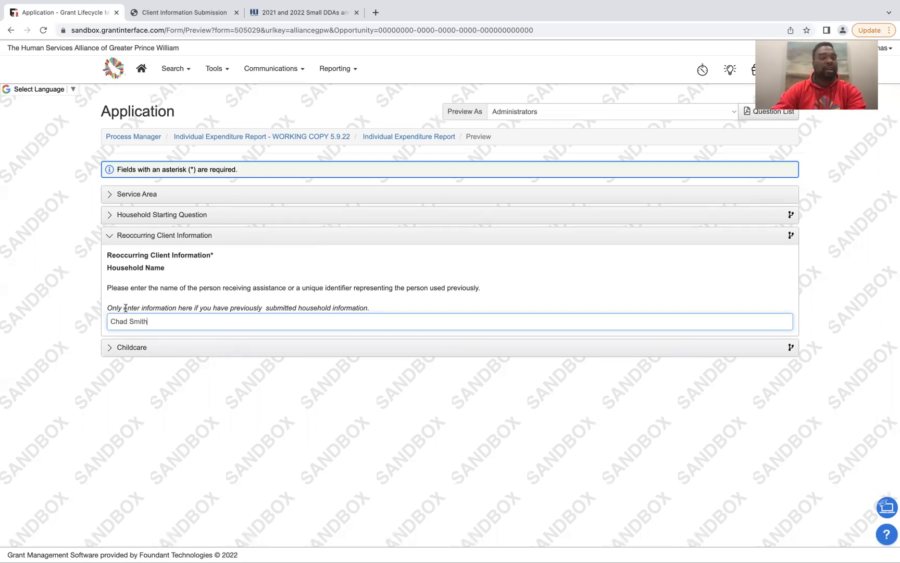
drag(112, 308, 314, 307)
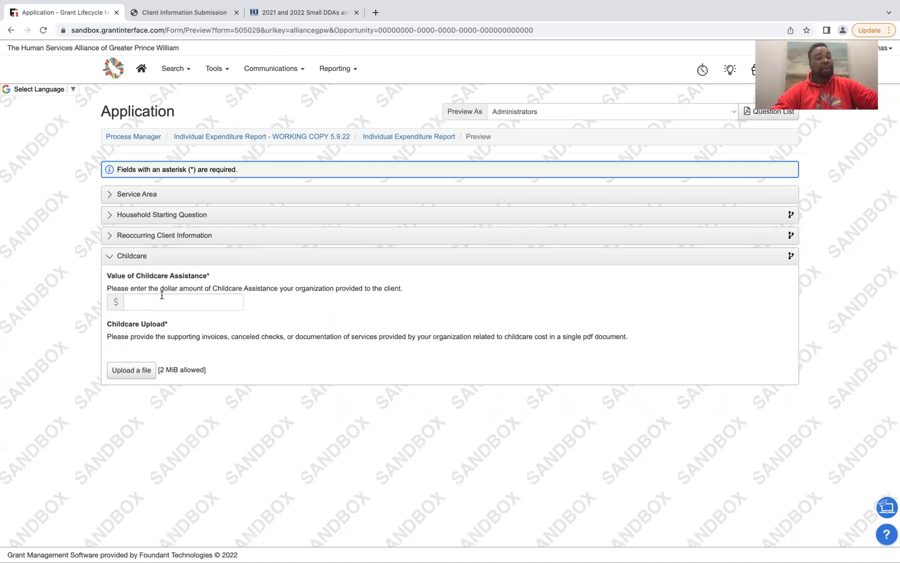
Enter 1000 in the Value of Childcare Assistance $ field
click(162, 296)
text(1000)
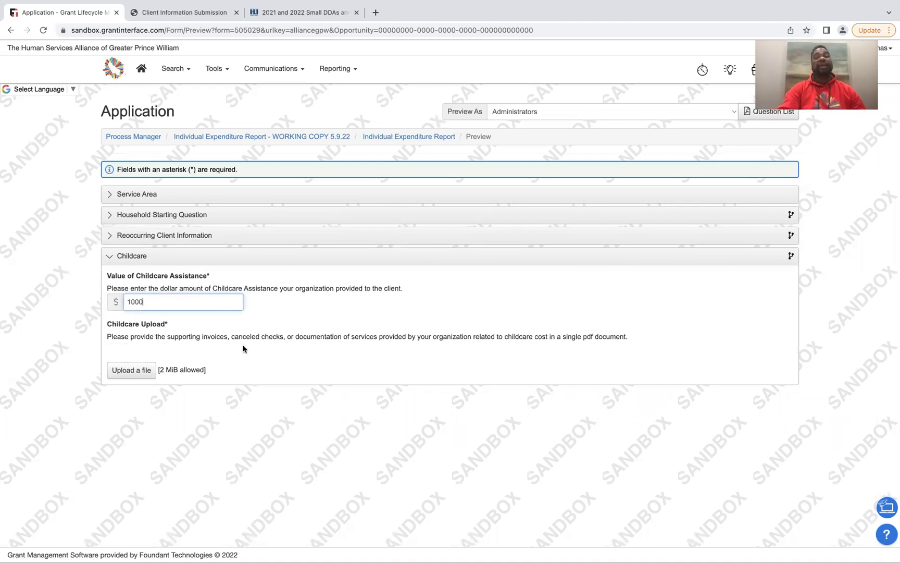
click(250, 374)
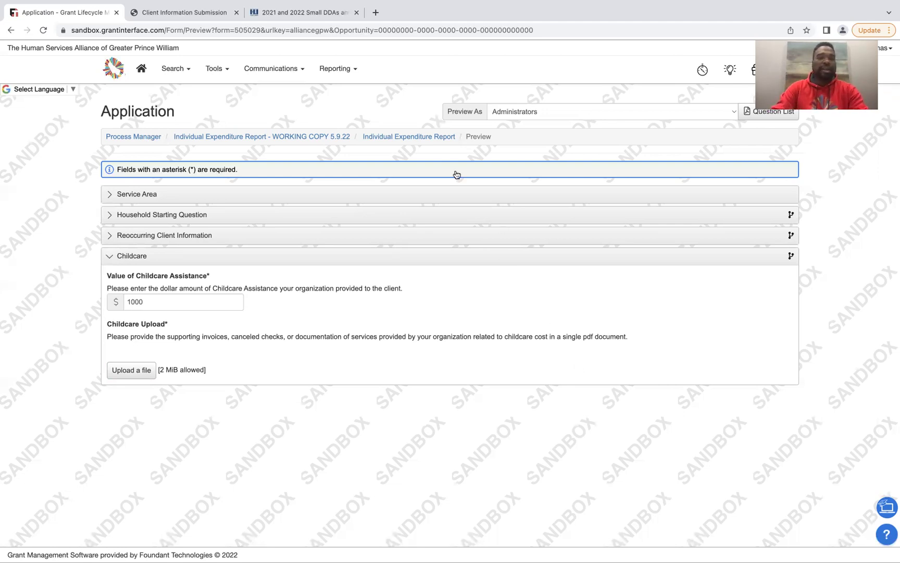
Reload a blank preview and tick Mental and Behavioral Health Assistance as the expenditure type
click(423, 138)
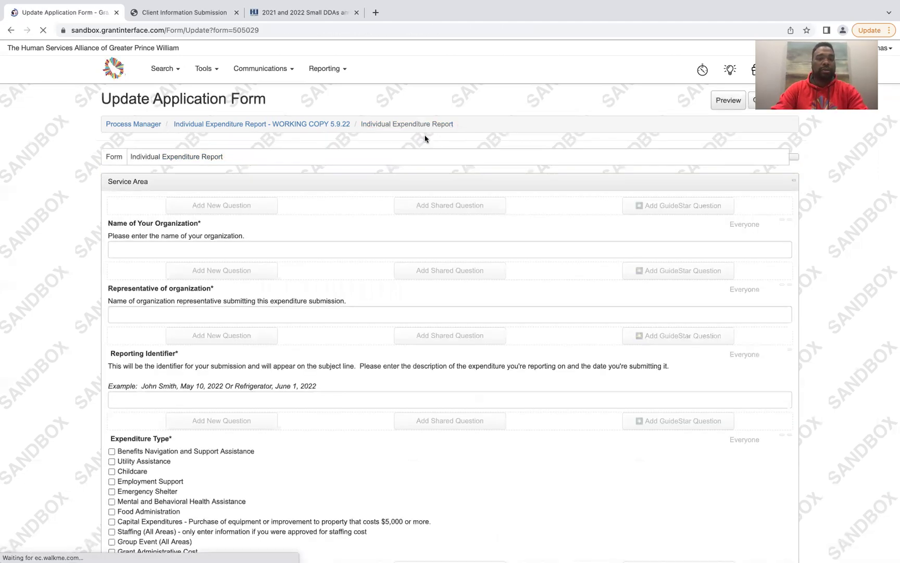
click(707, 98)
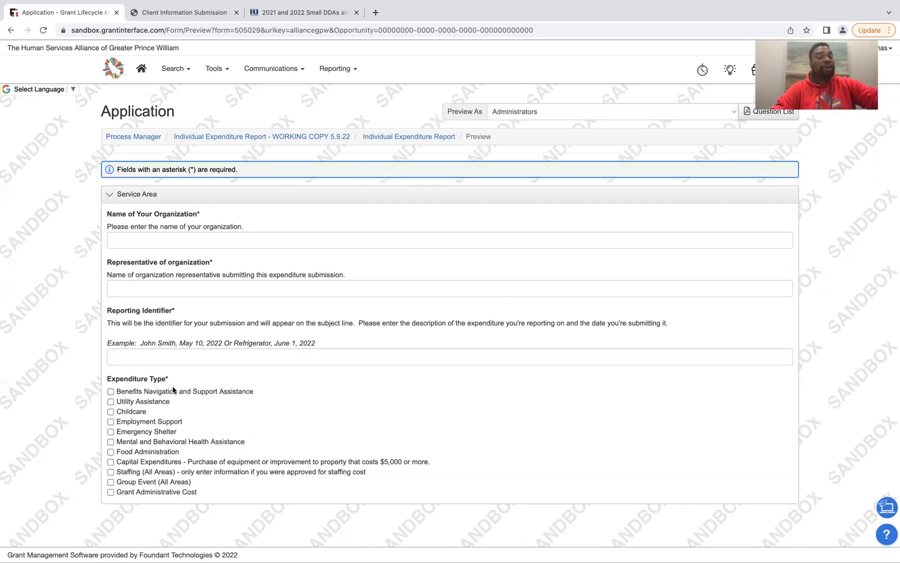
click(111, 442)
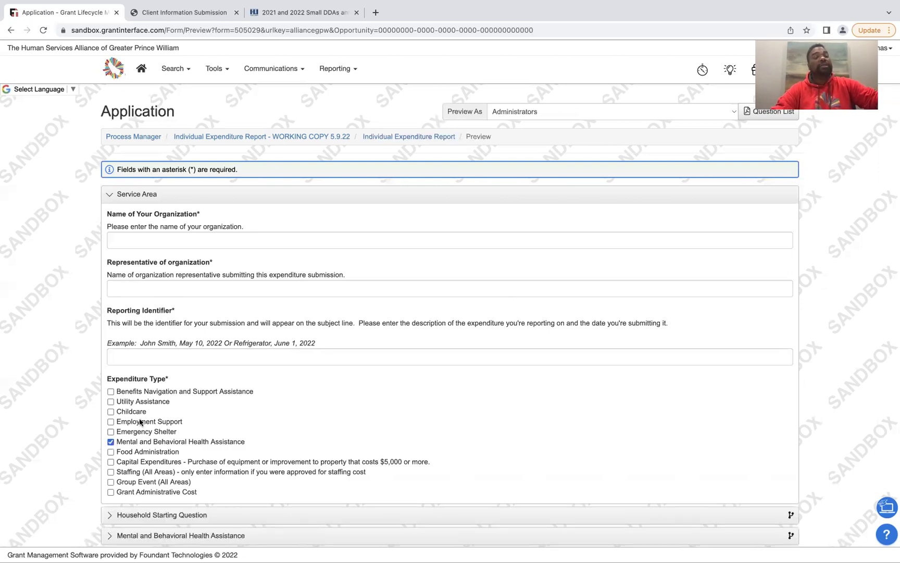